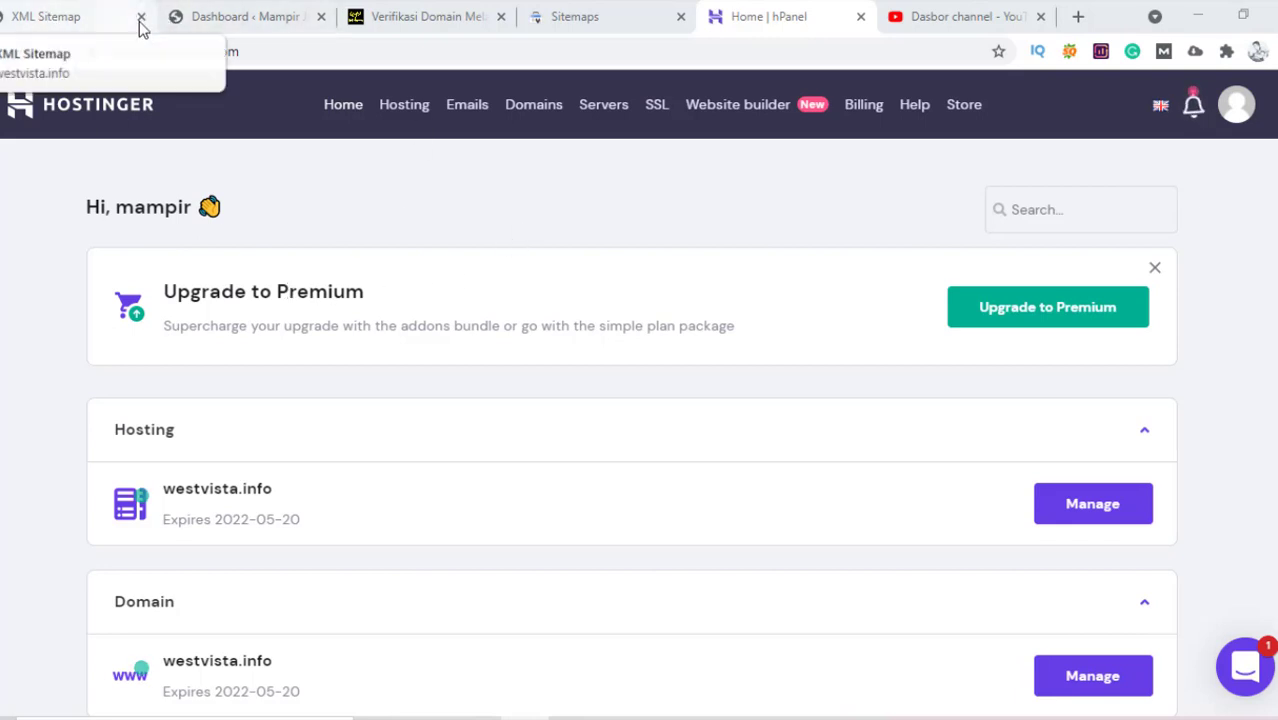
click(235, 19)
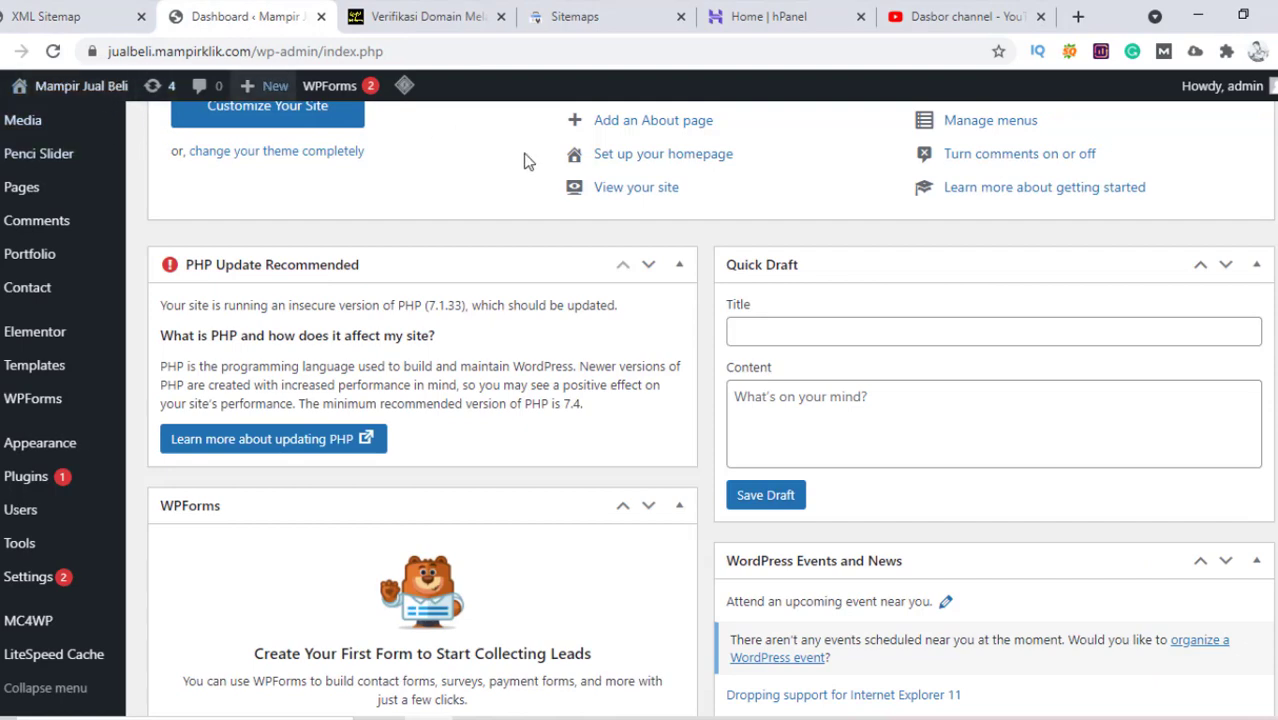
click(588, 18)
click(733, 20)
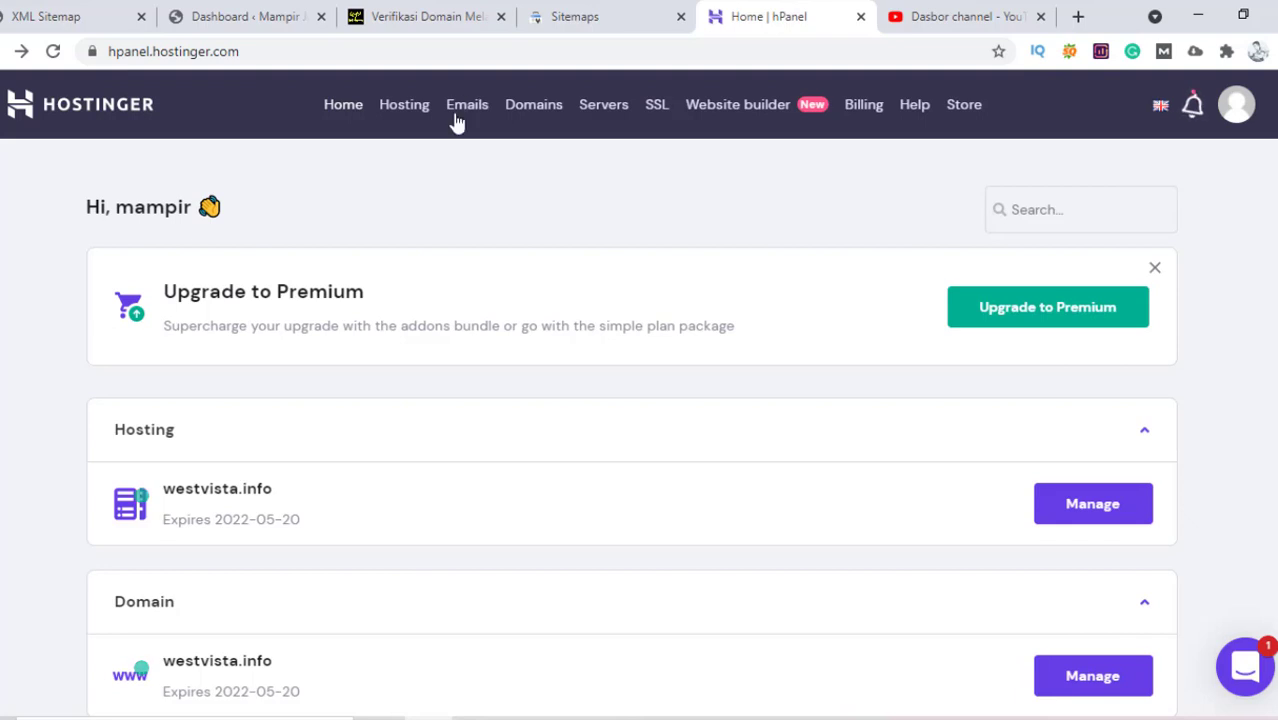
- In Google Search Console, add a new Domain property for westvista.info and continue to its DNS verification
click(585, 22)
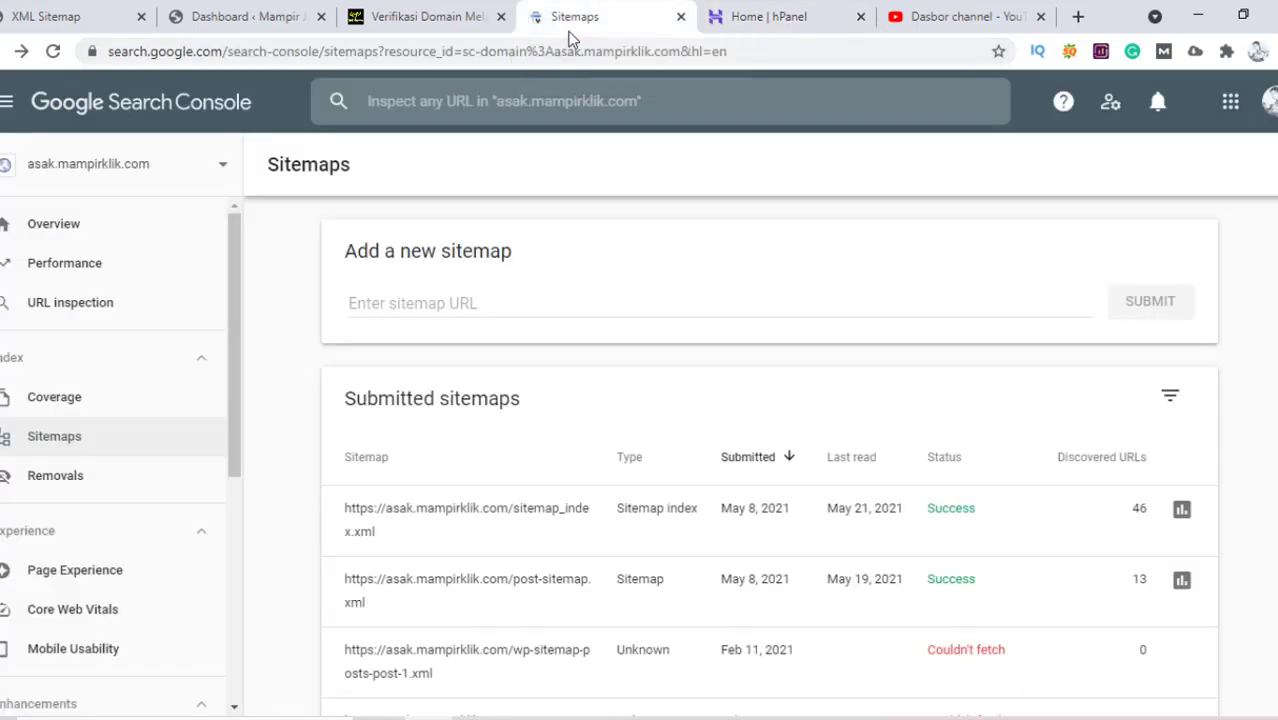
click(145, 168)
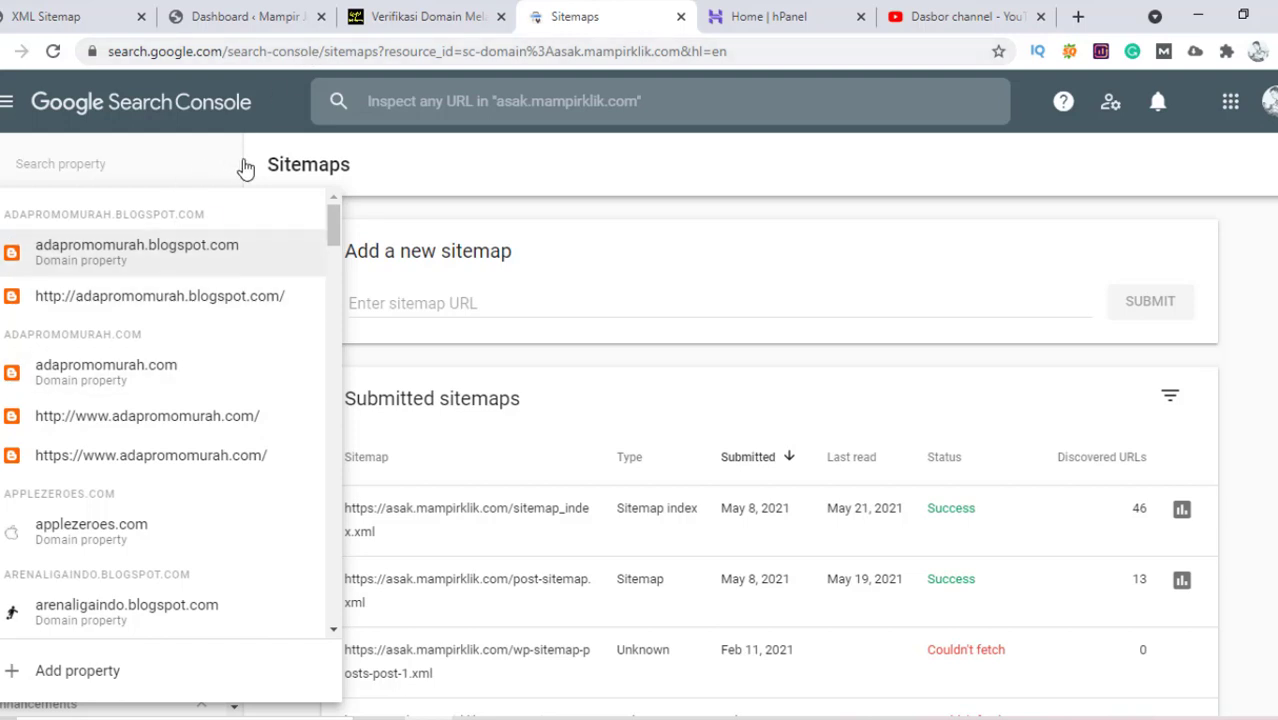
click(462, 197)
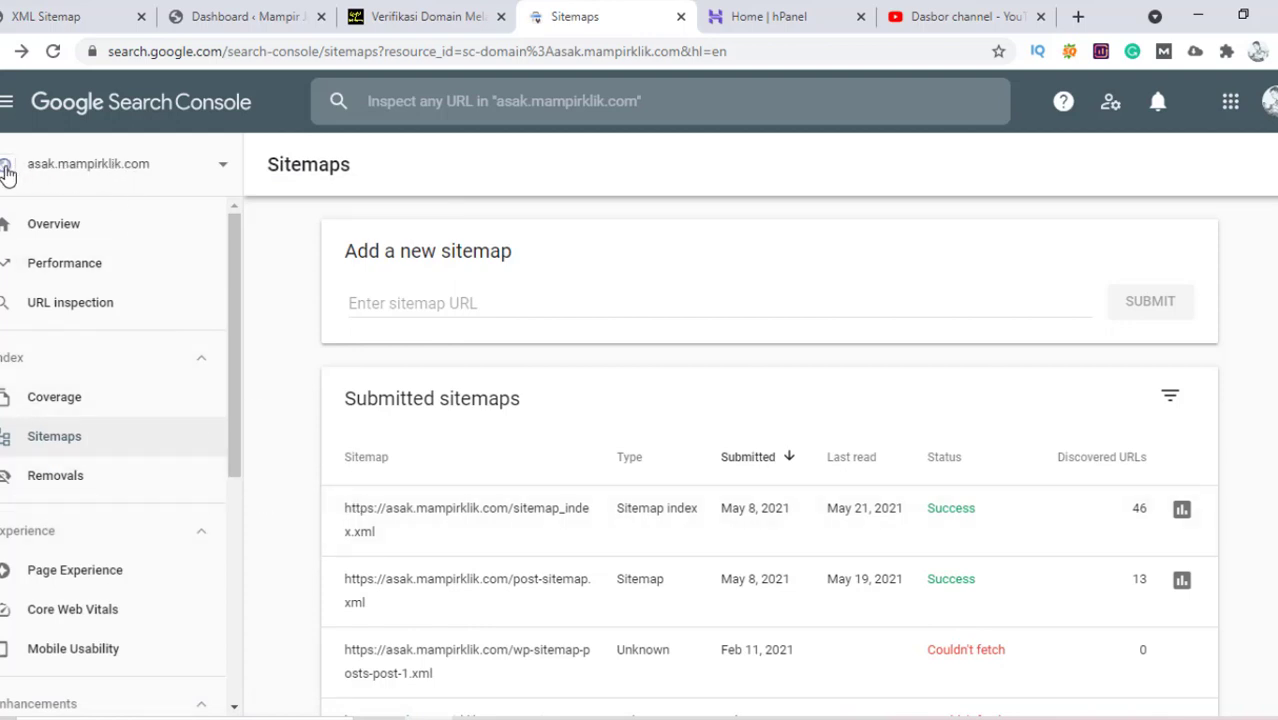
click(40, 168)
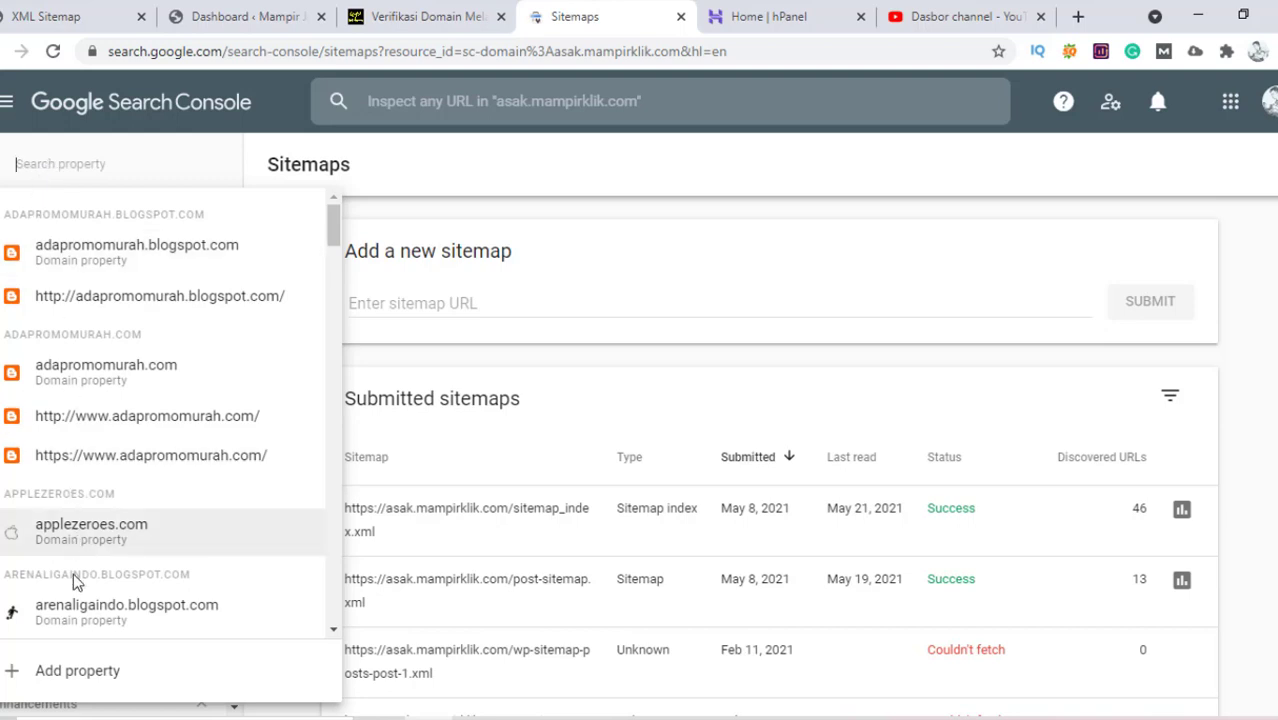
click(78, 671)
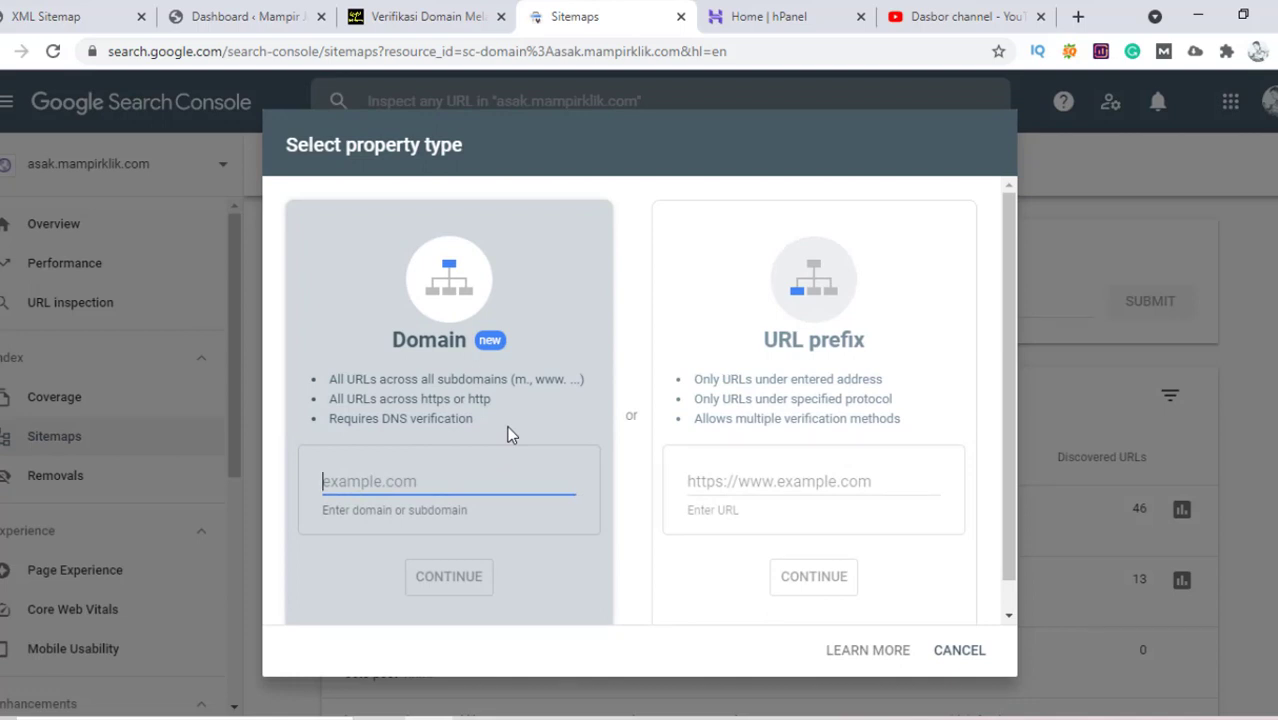
text(west)
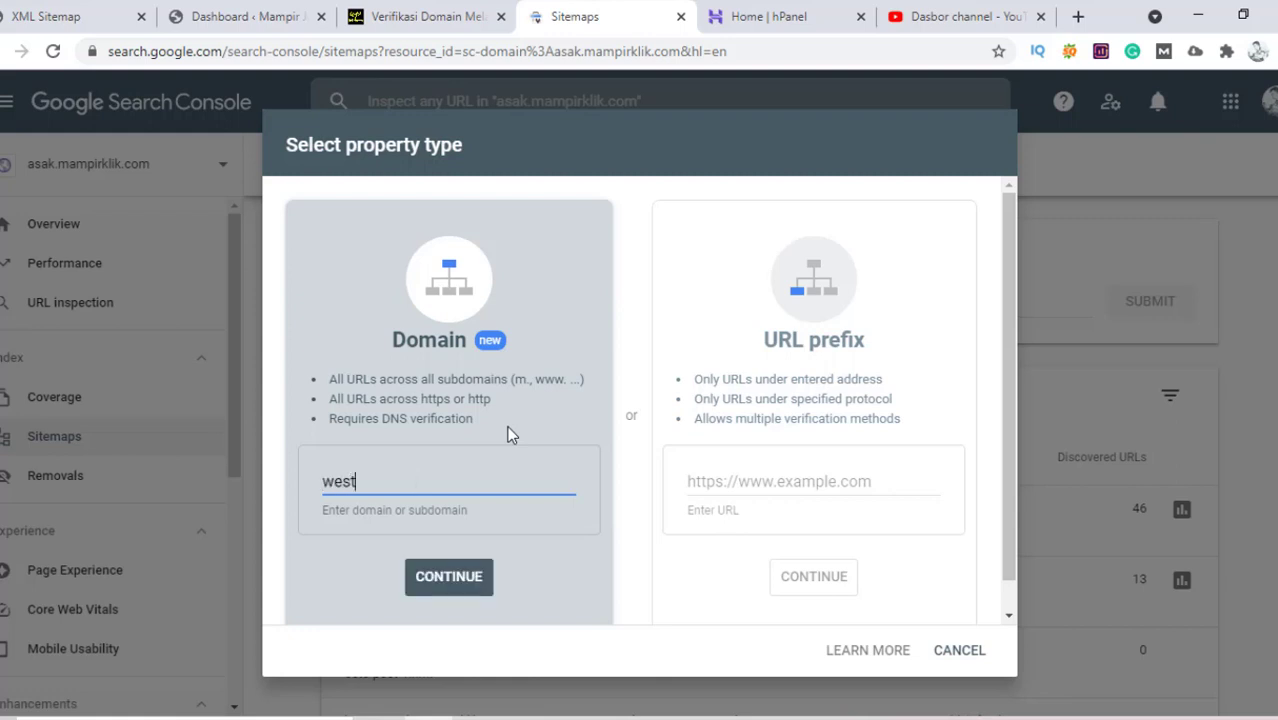
text(vista.info)
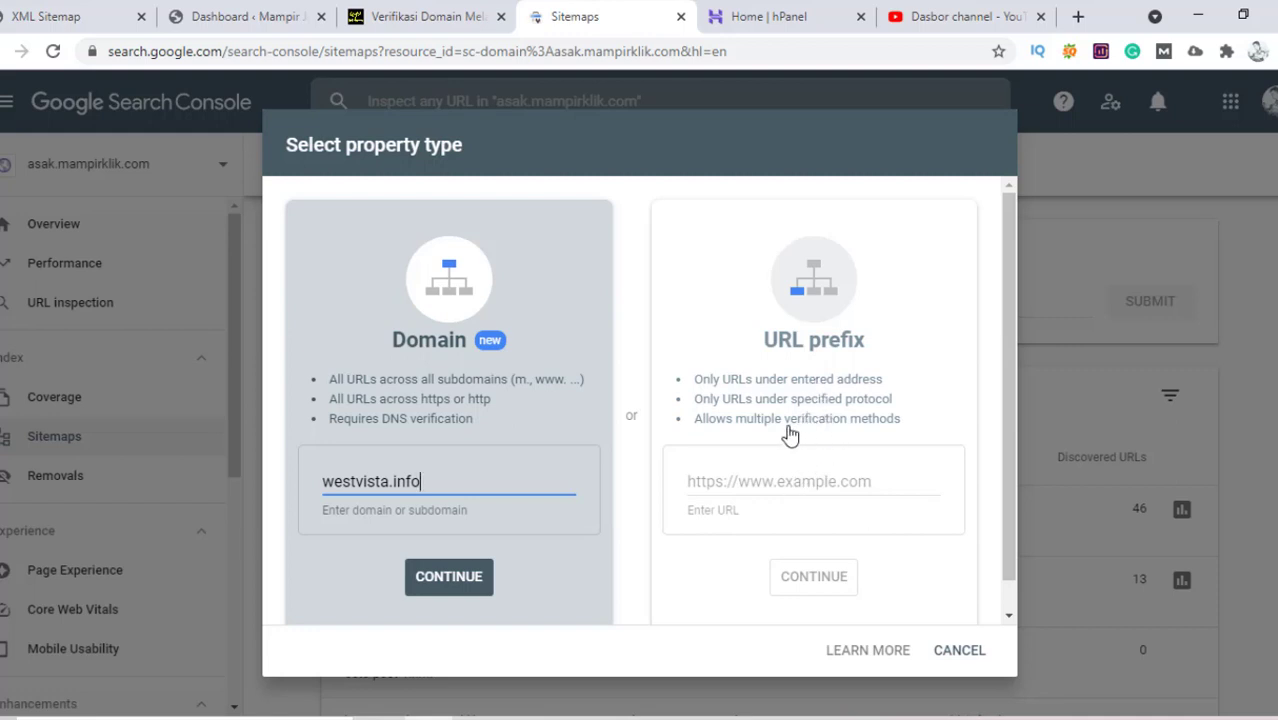
click(788, 486)
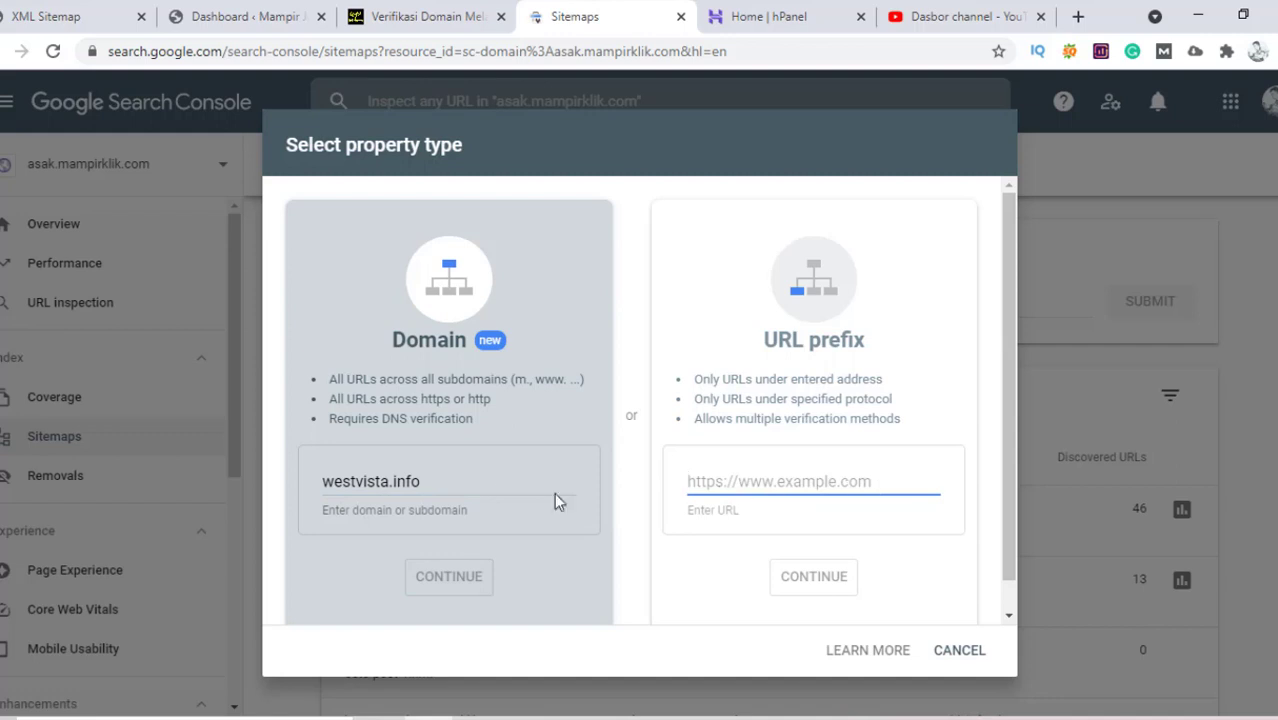
drag(436, 480, 303, 472)
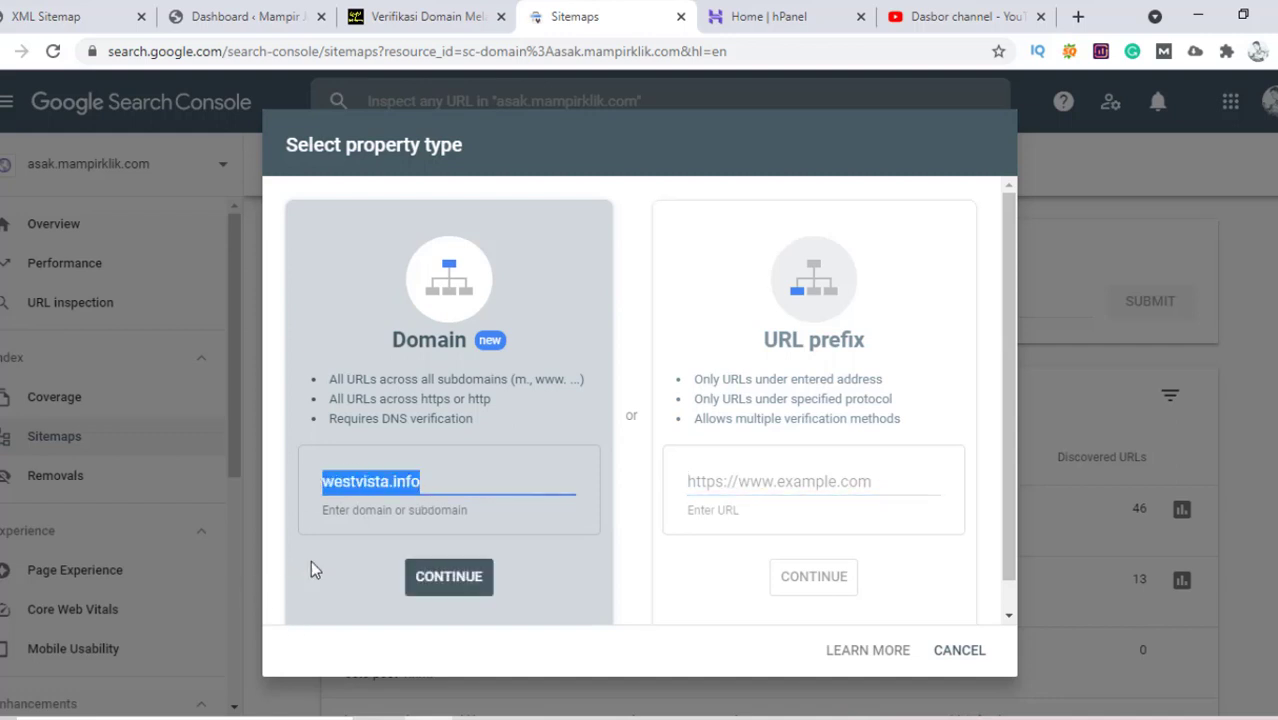
click(350, 483)
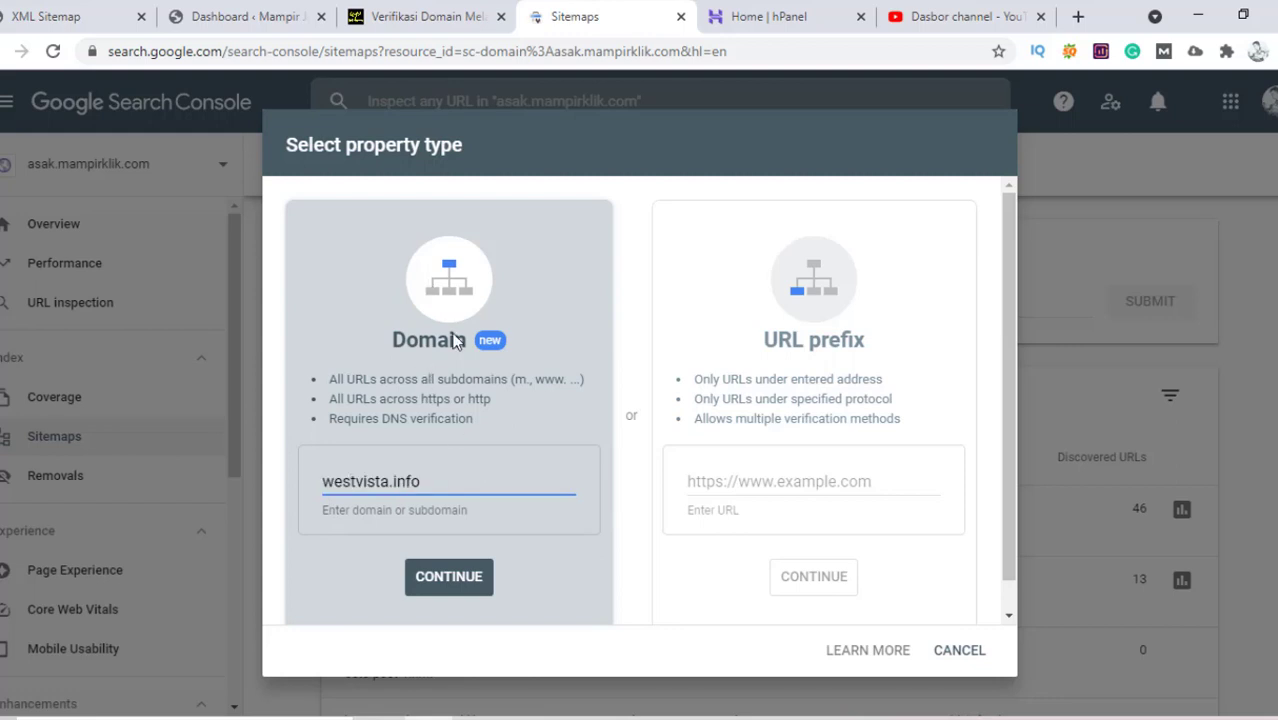
click(467, 577)
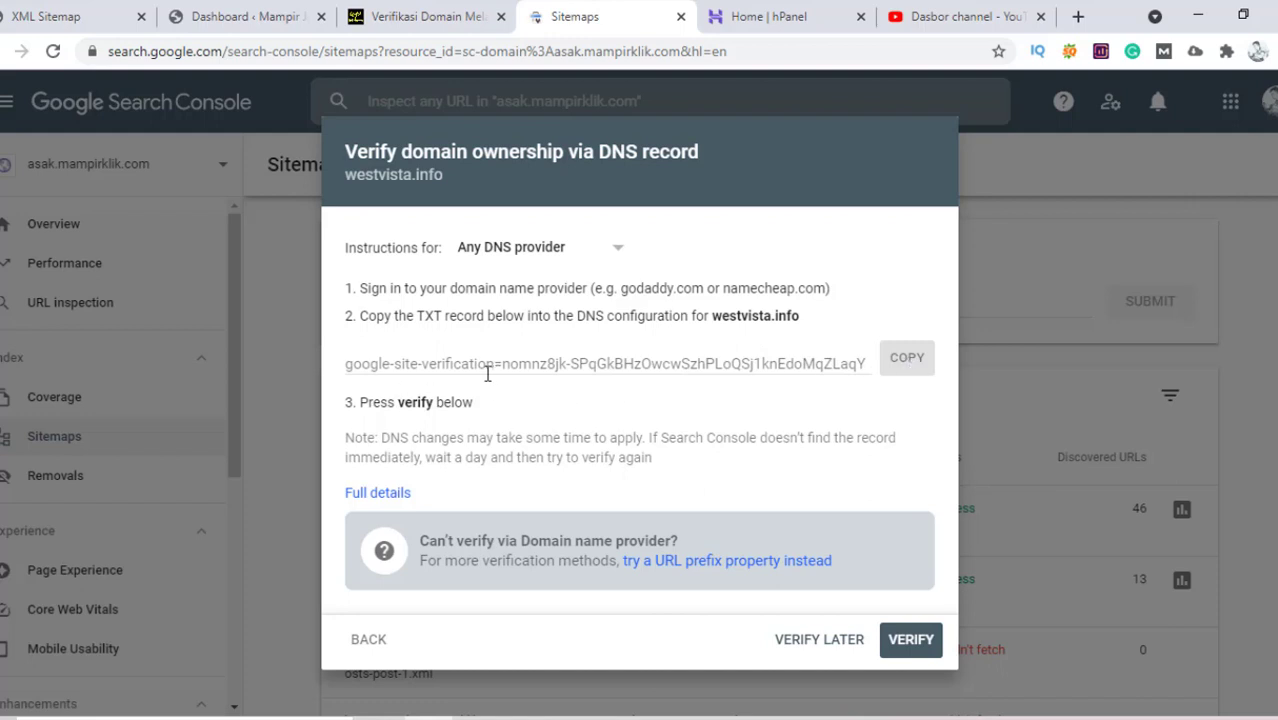
- Copy the TXT verification record and open the DNS / Nameservers settings of the westvista.info domain in Hostinger
click(905, 366)
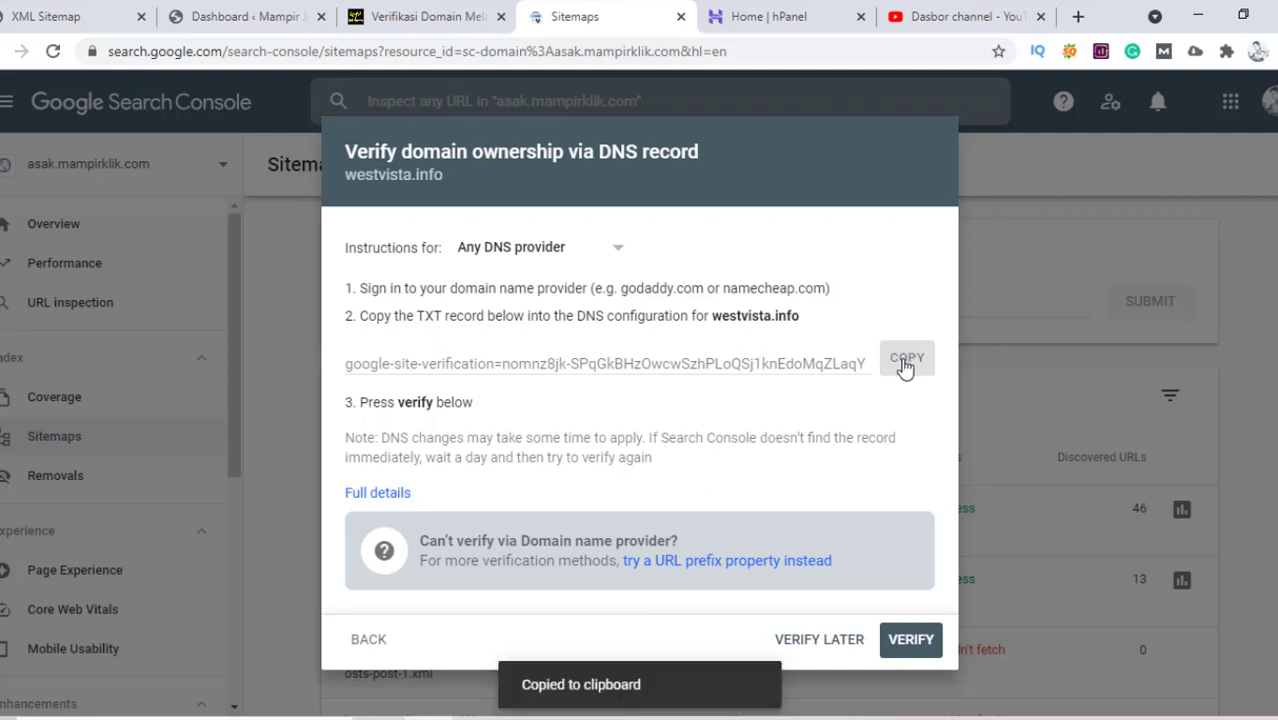
click(796, 22)
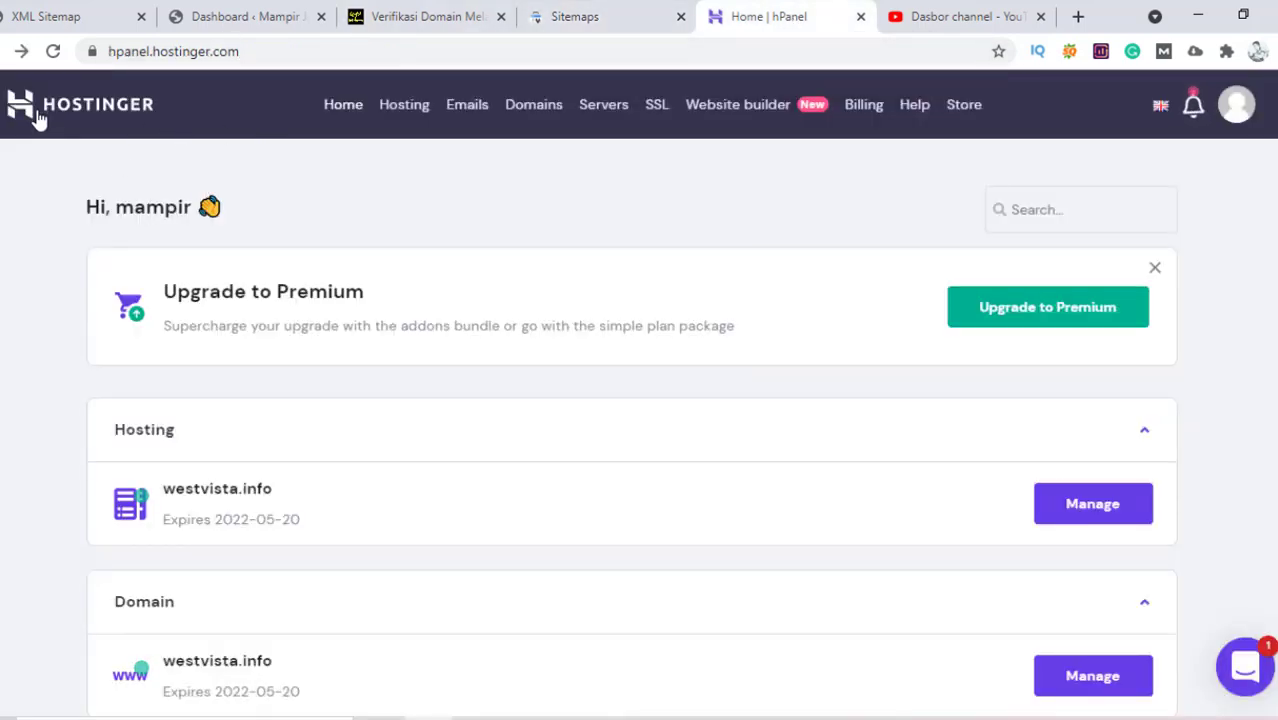
scroll(186, 328, down, 1)
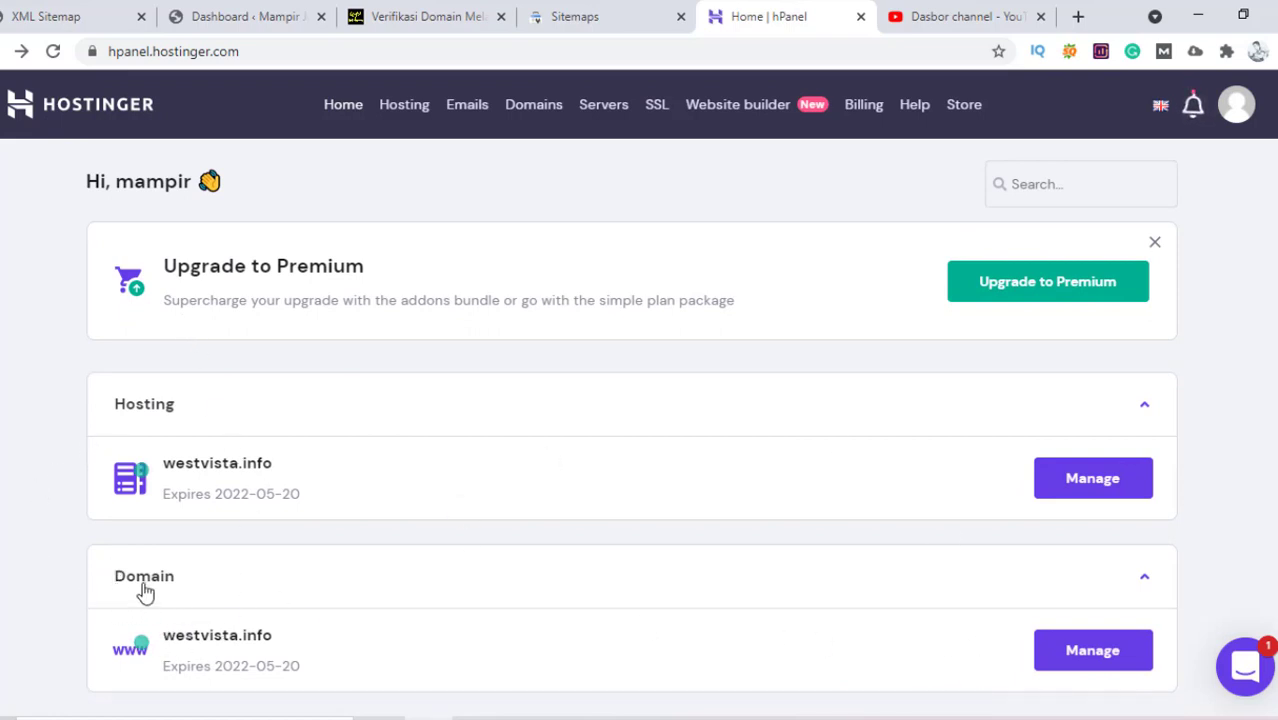
click(1092, 651)
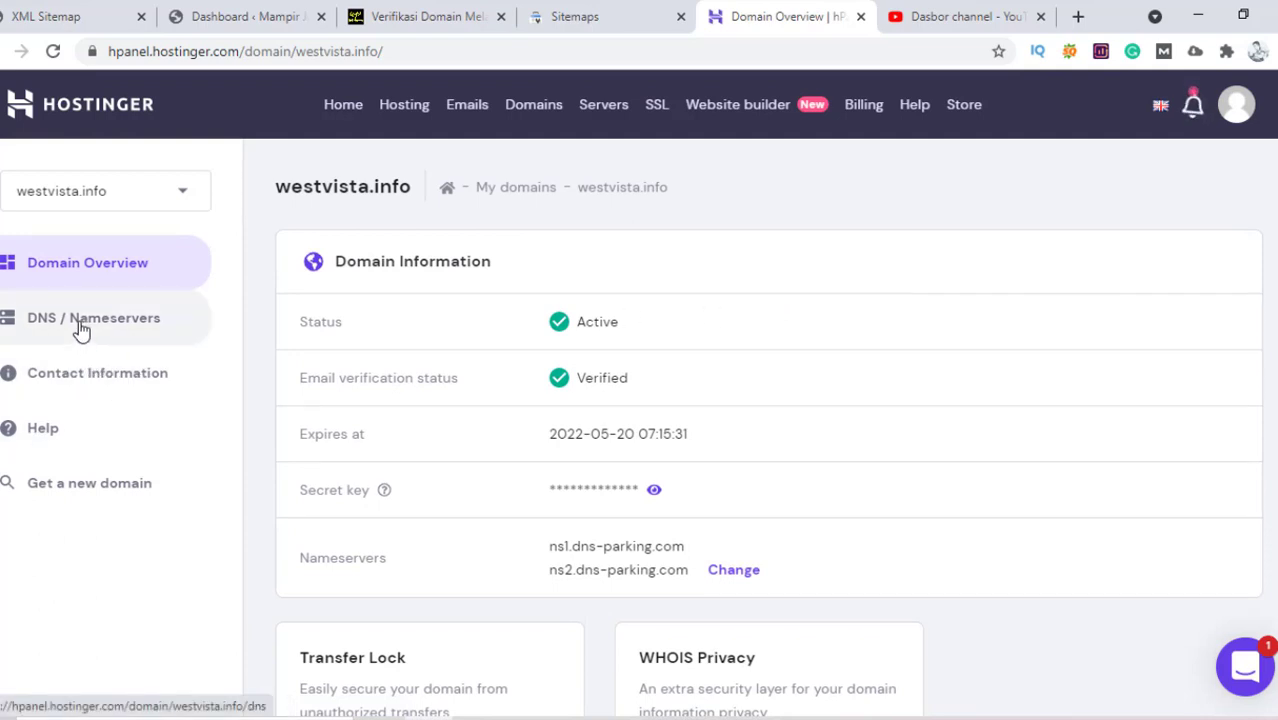
click(143, 320)
scroll(614, 437, down, 1)
scroll(616, 437, down, 3)
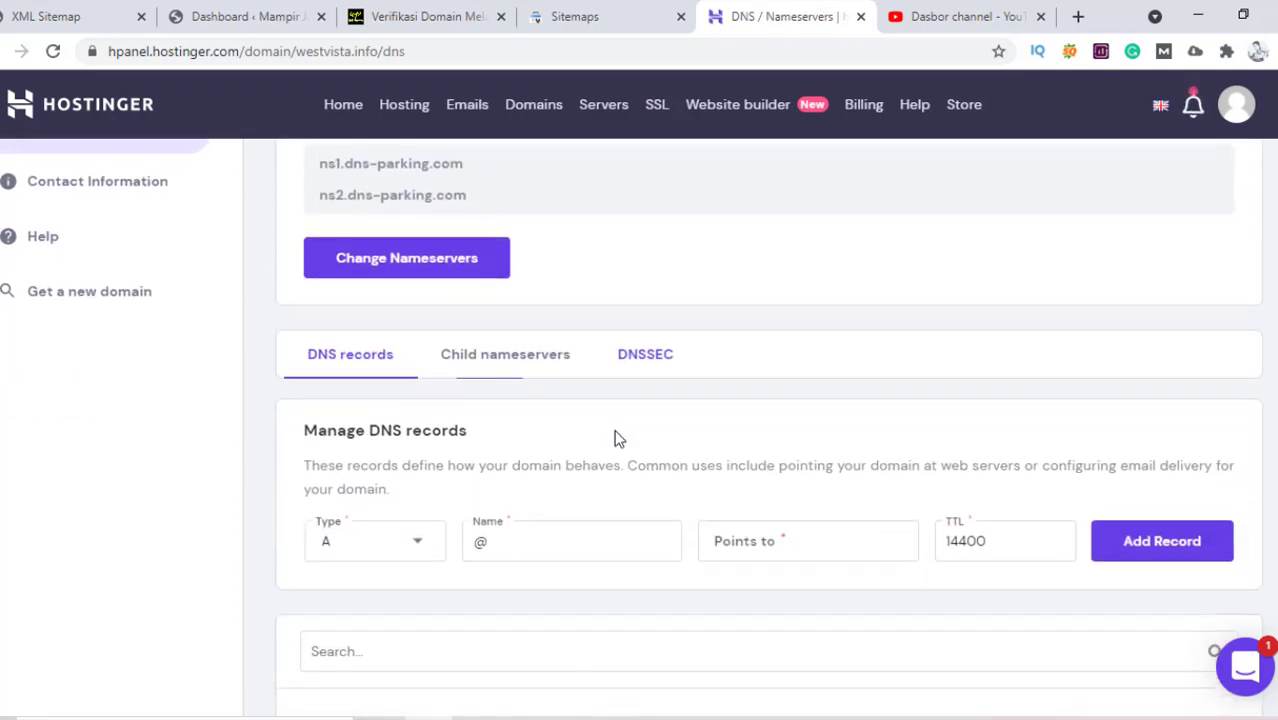
scroll(614, 433, up, 2)
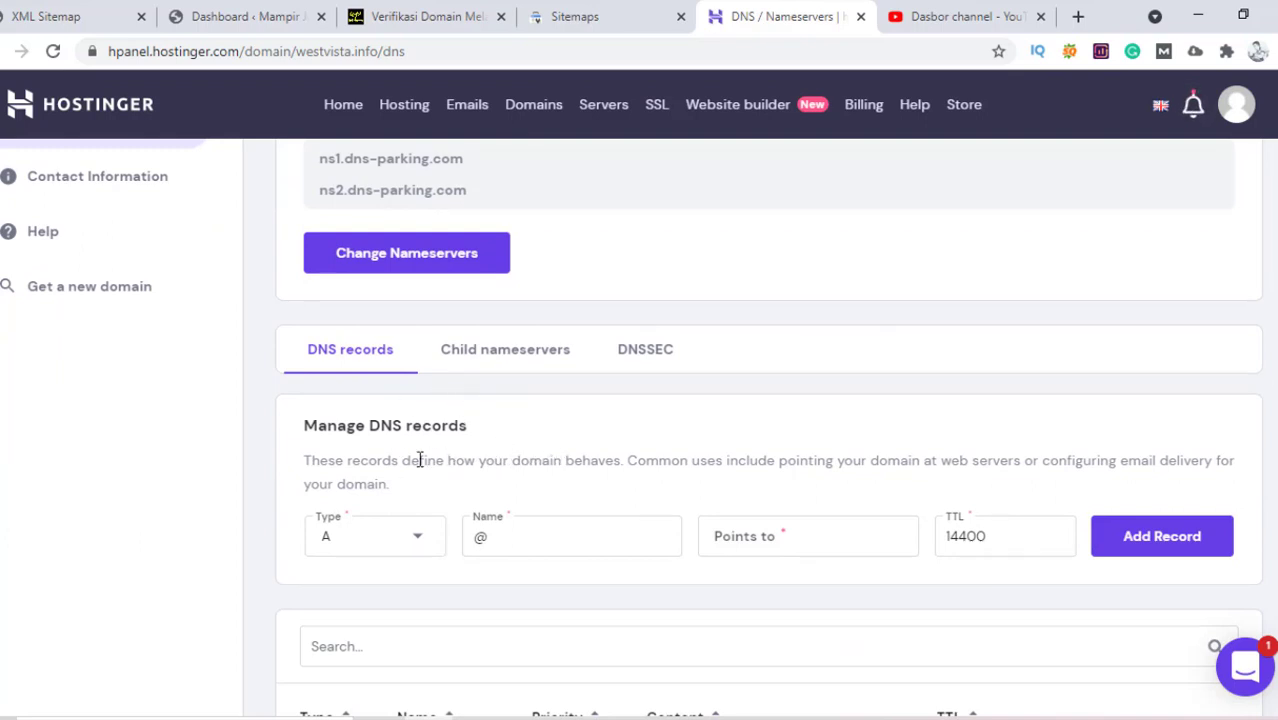
- Add a TXT DNS record named @ with the copied Google site verification token as its TXT value
click(545, 20)
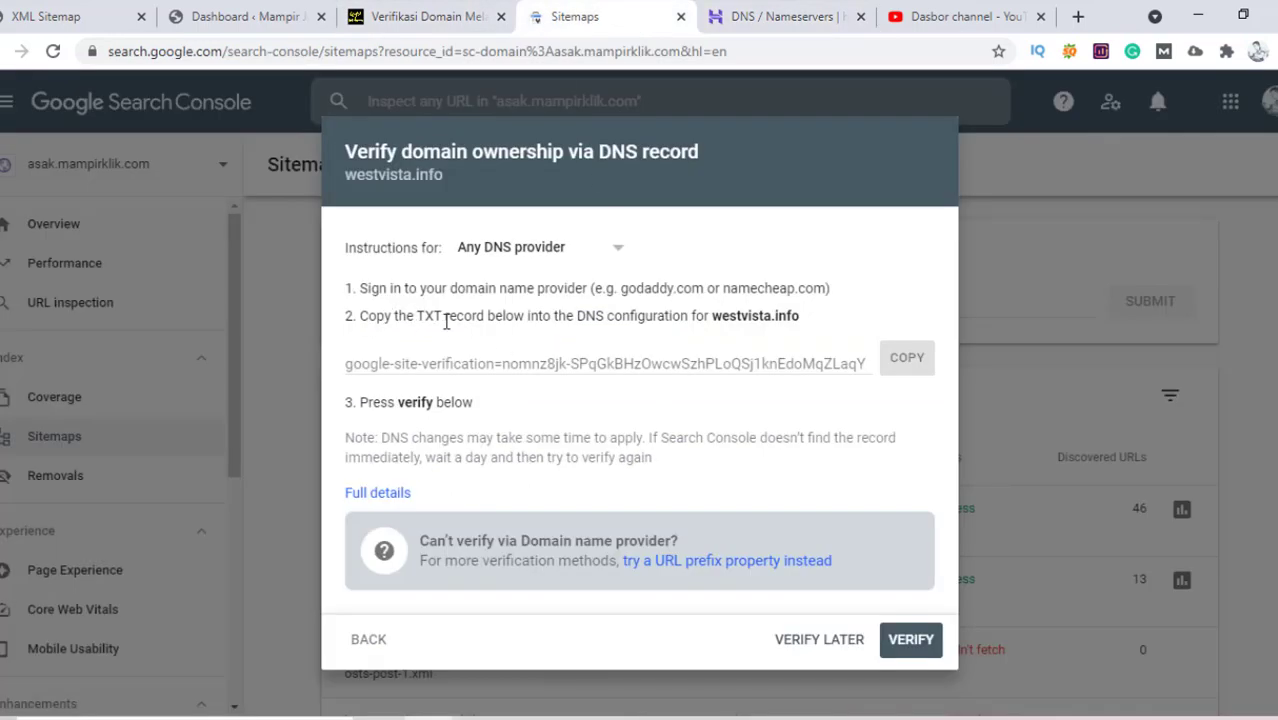
click(781, 8)
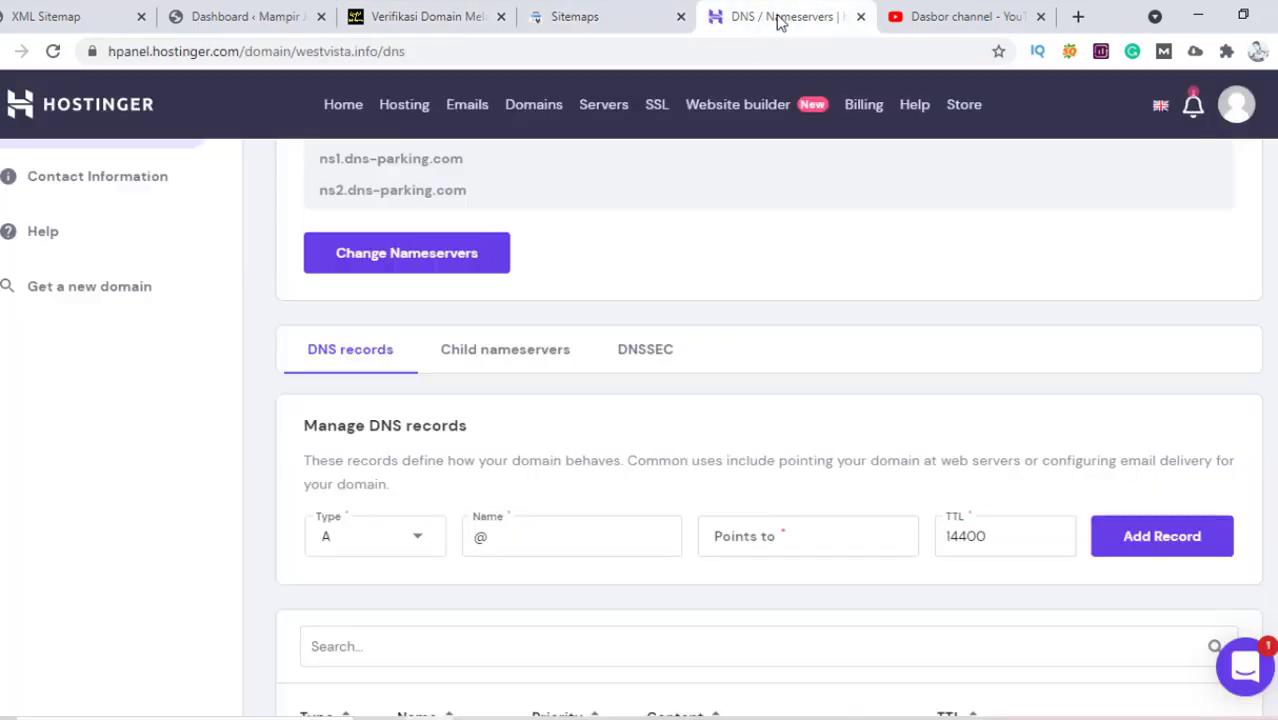
click(385, 537)
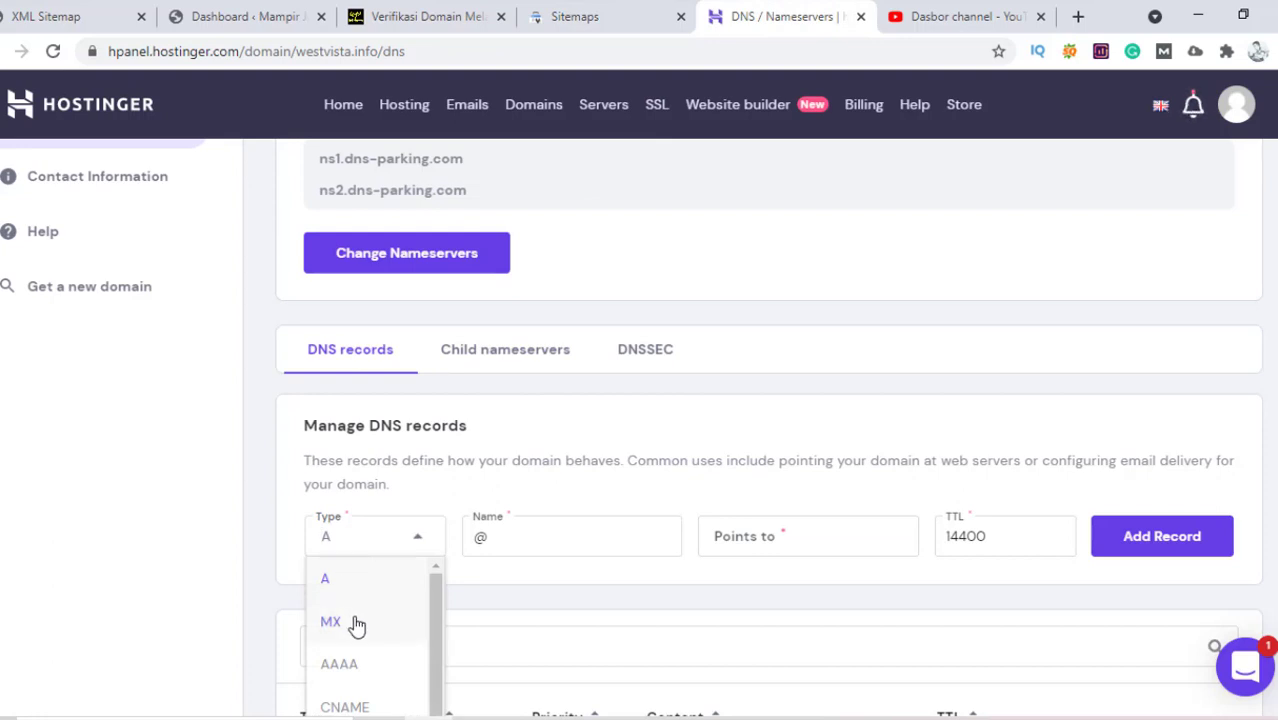
scroll(422, 594, down, 1)
scroll(492, 635, down, 2)
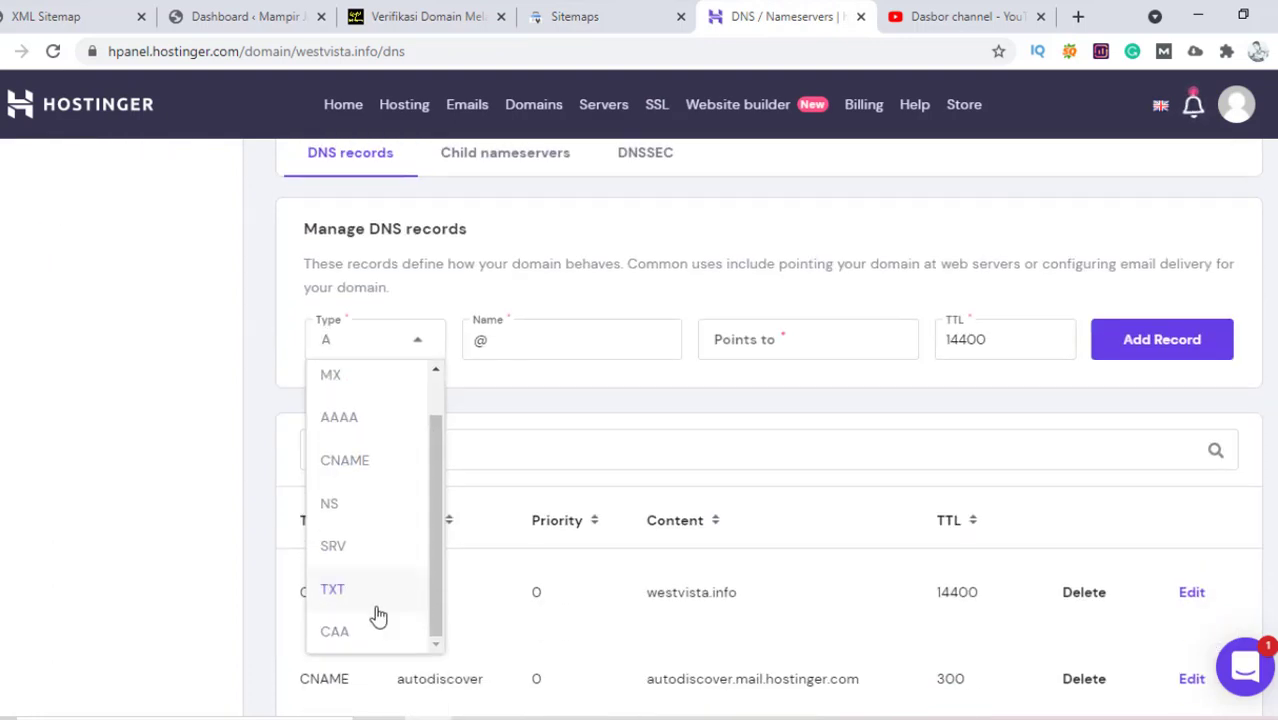
click(362, 607)
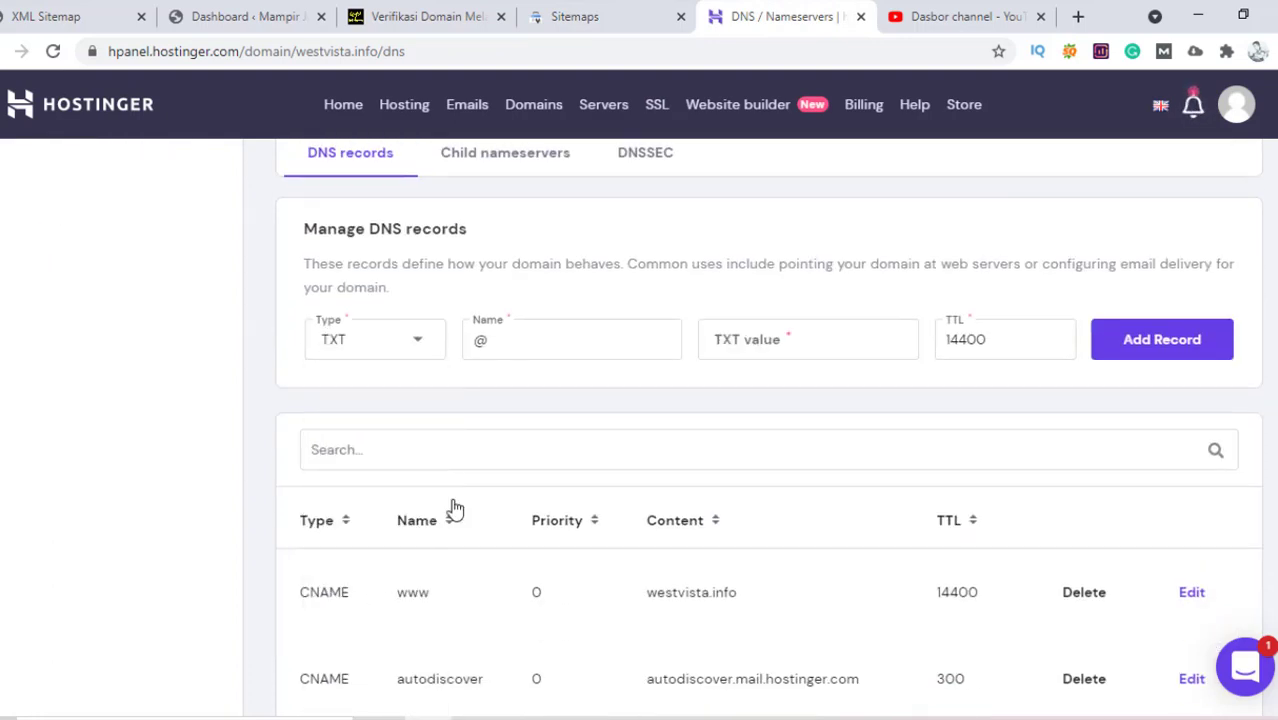
click(806, 338)
right_click(732, 337)
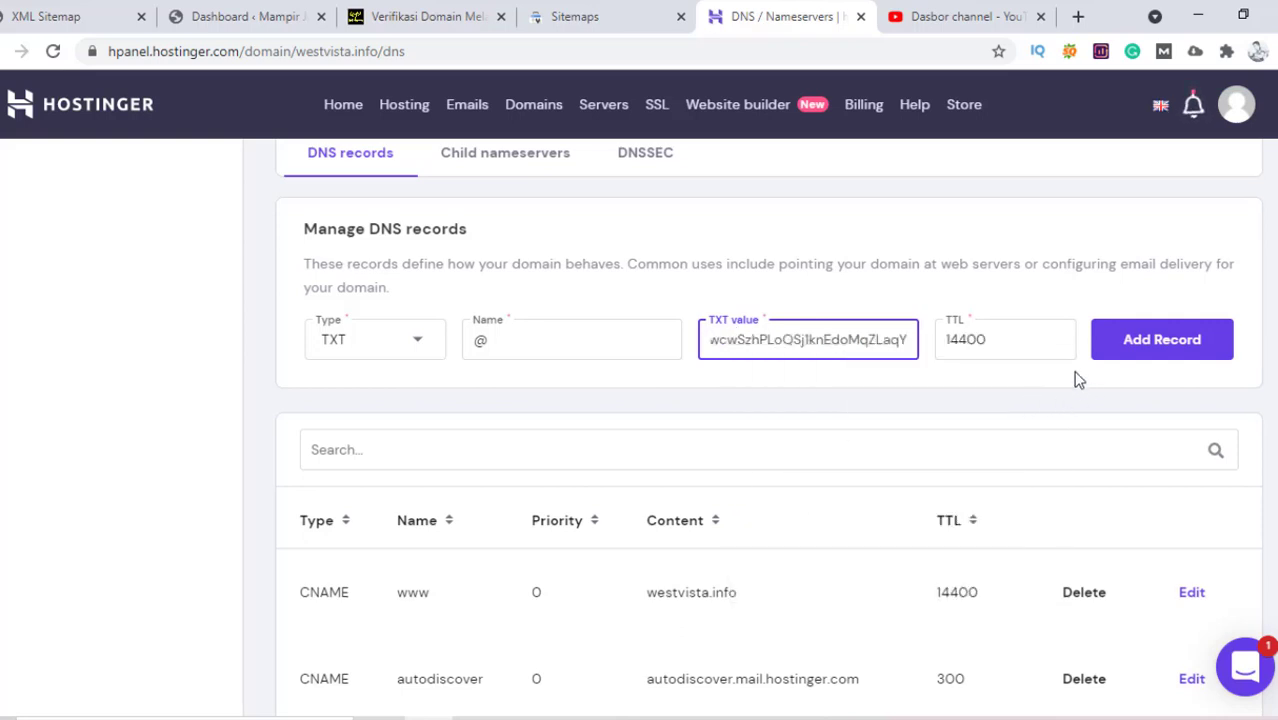
drag(763, 343, 673, 346)
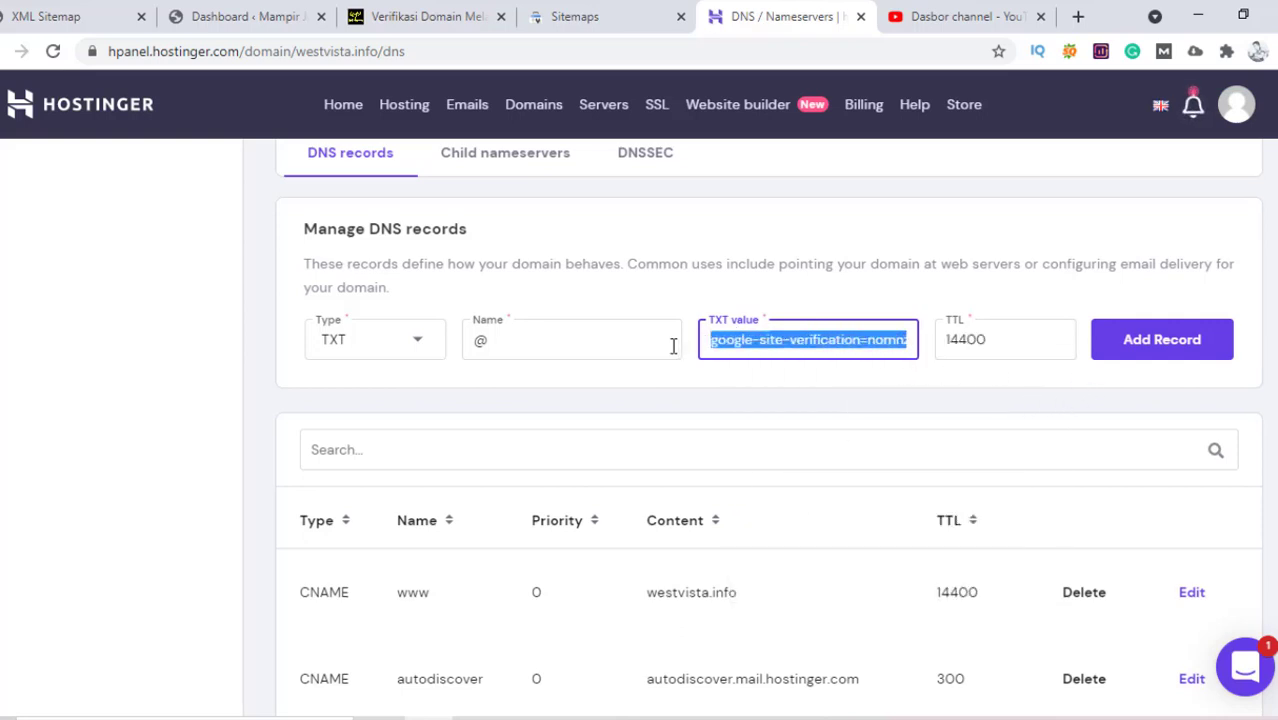
click(1155, 342)
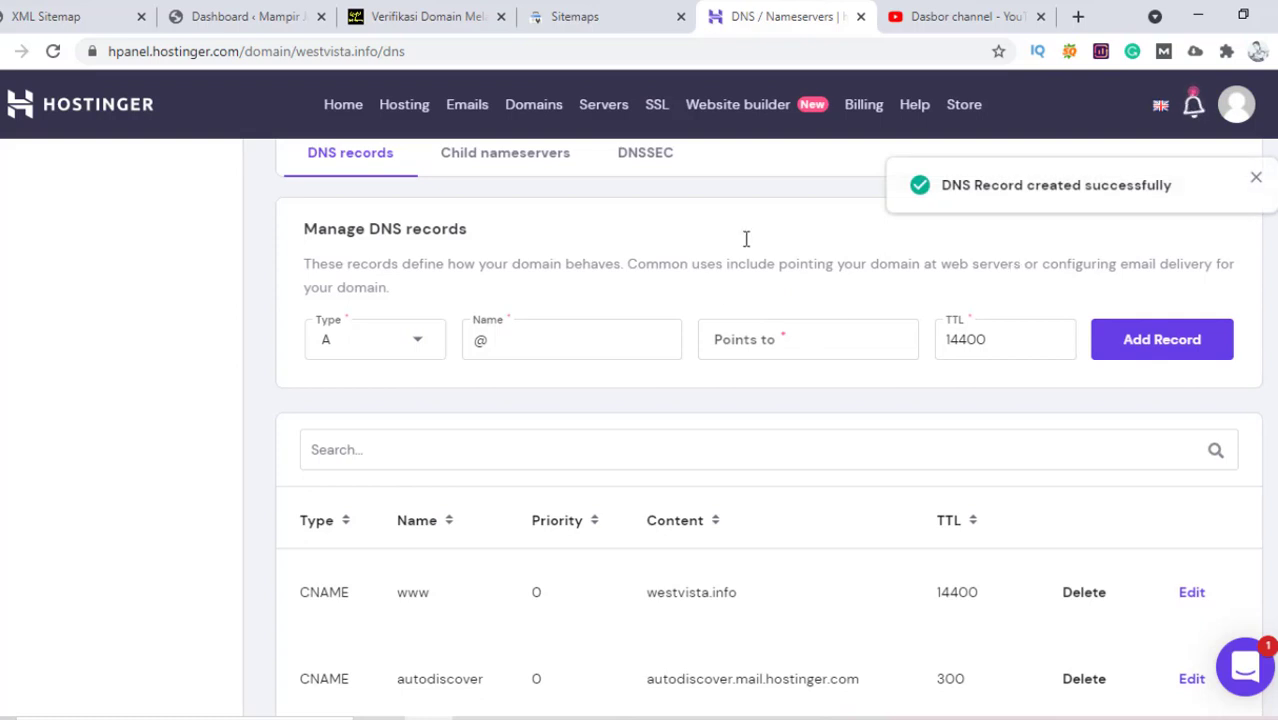
- Look through the DNS record list for the new Google site verification TXT record
scroll(735, 502, down, 4)
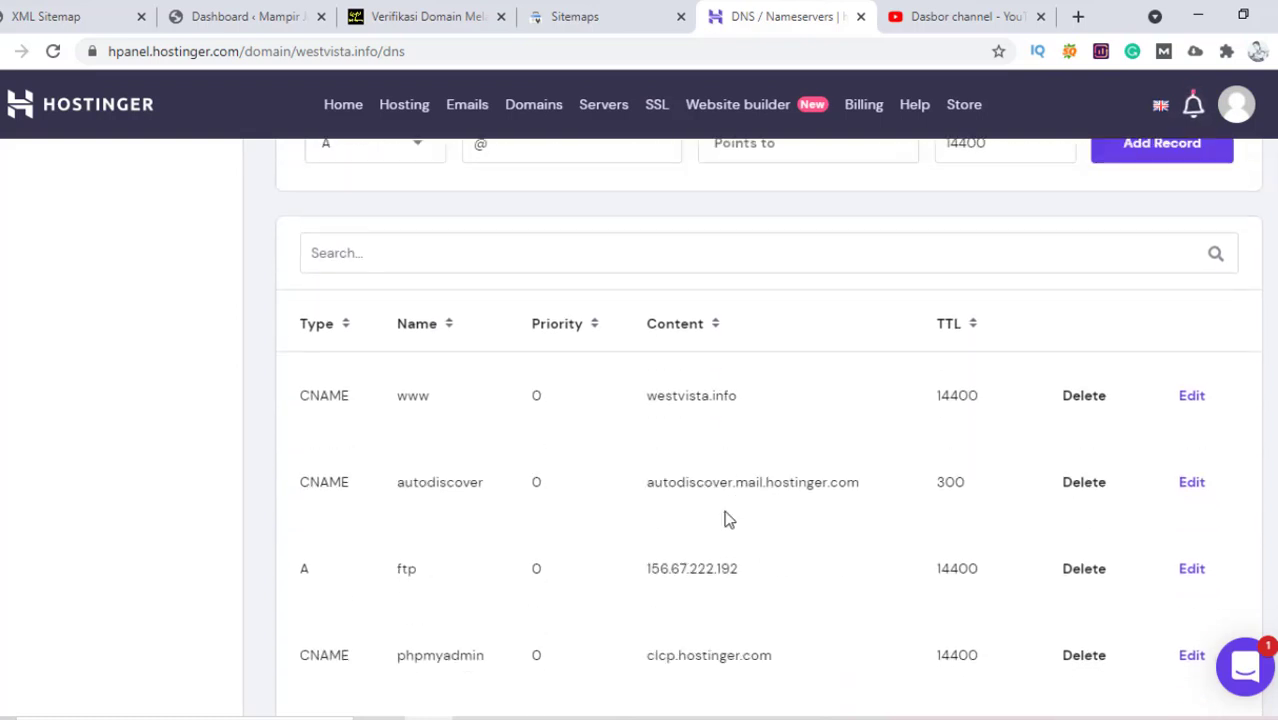
scroll(717, 540, down, 10)
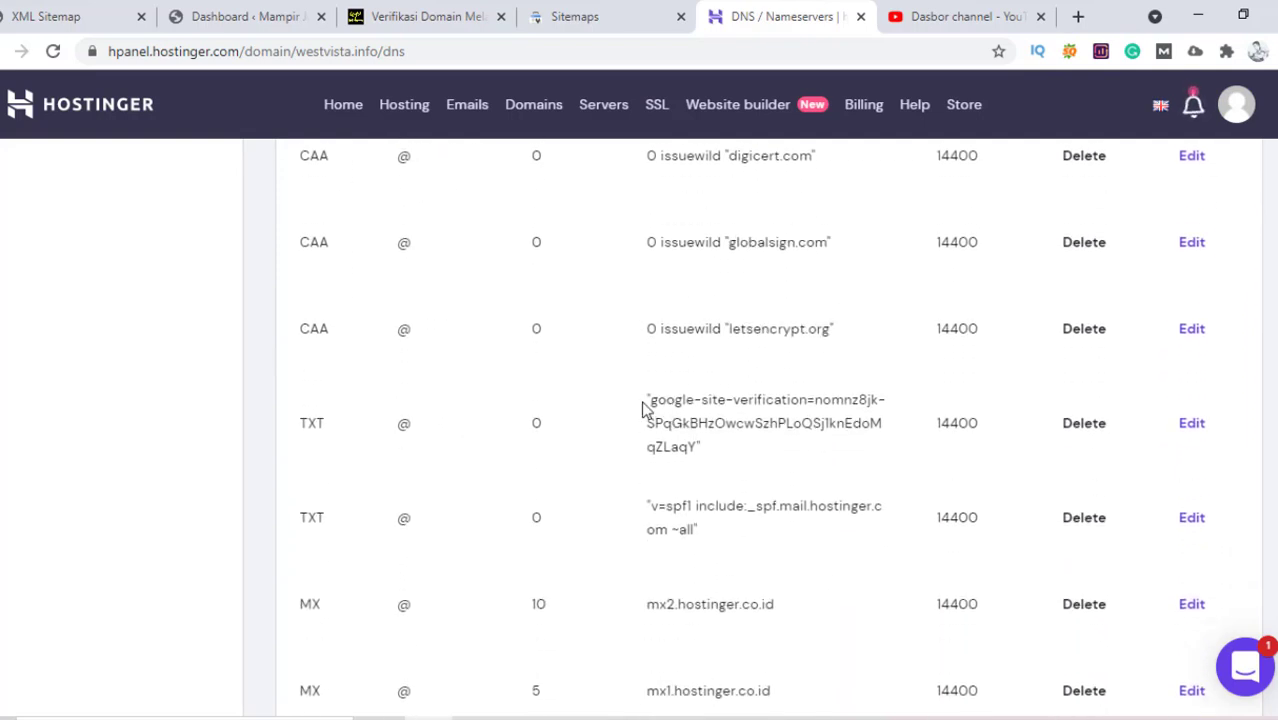
drag(647, 399, 713, 454)
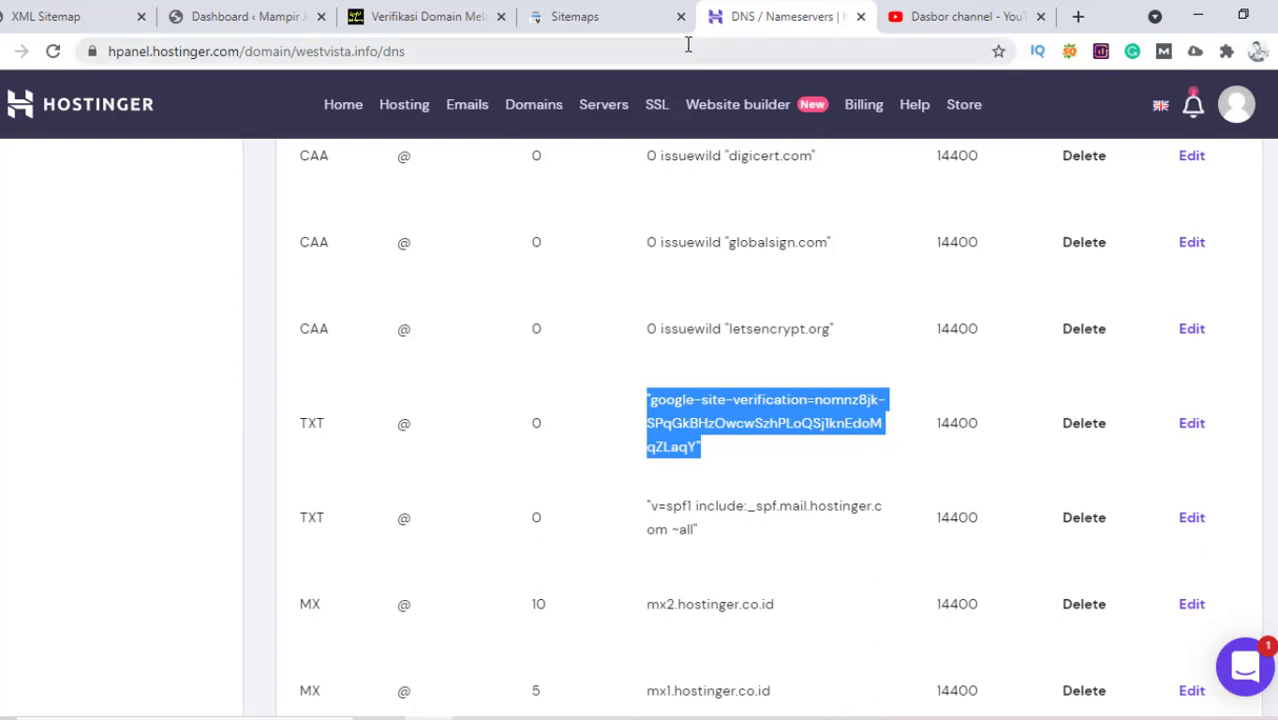
- Switch back to Google Search Console and try to verify ownership of westvista.info
click(594, 25)
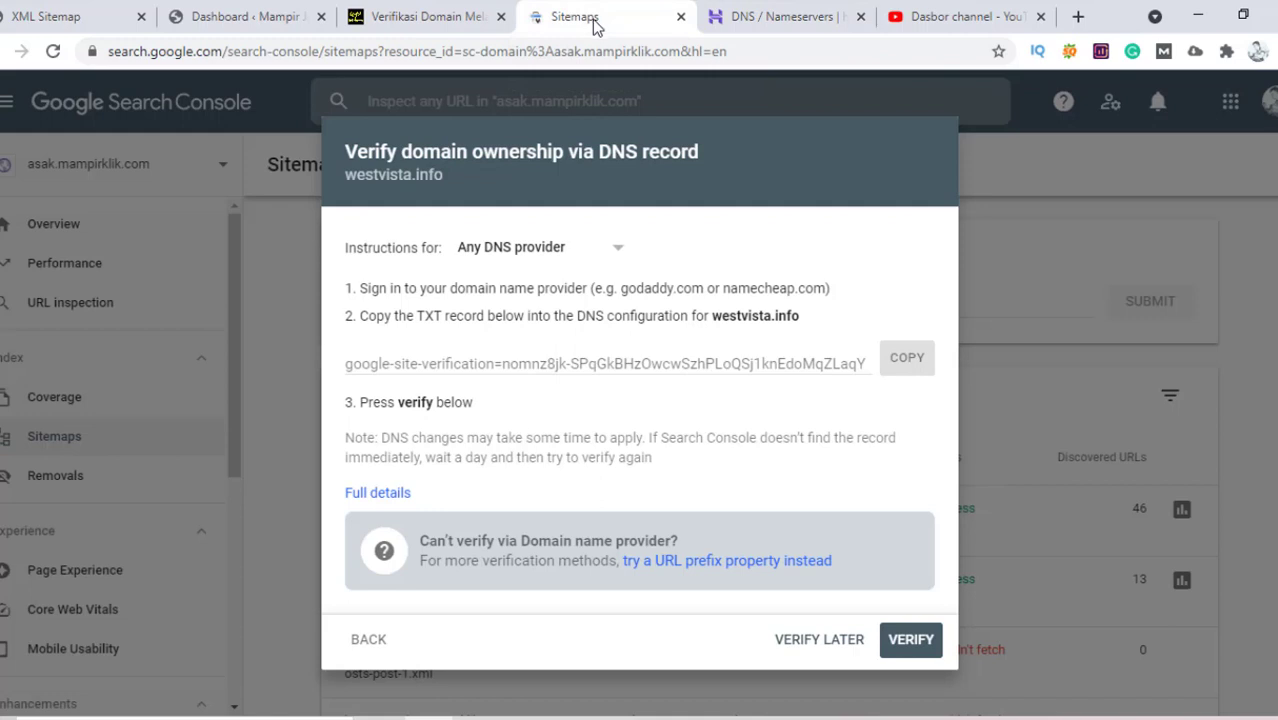
click(925, 648)
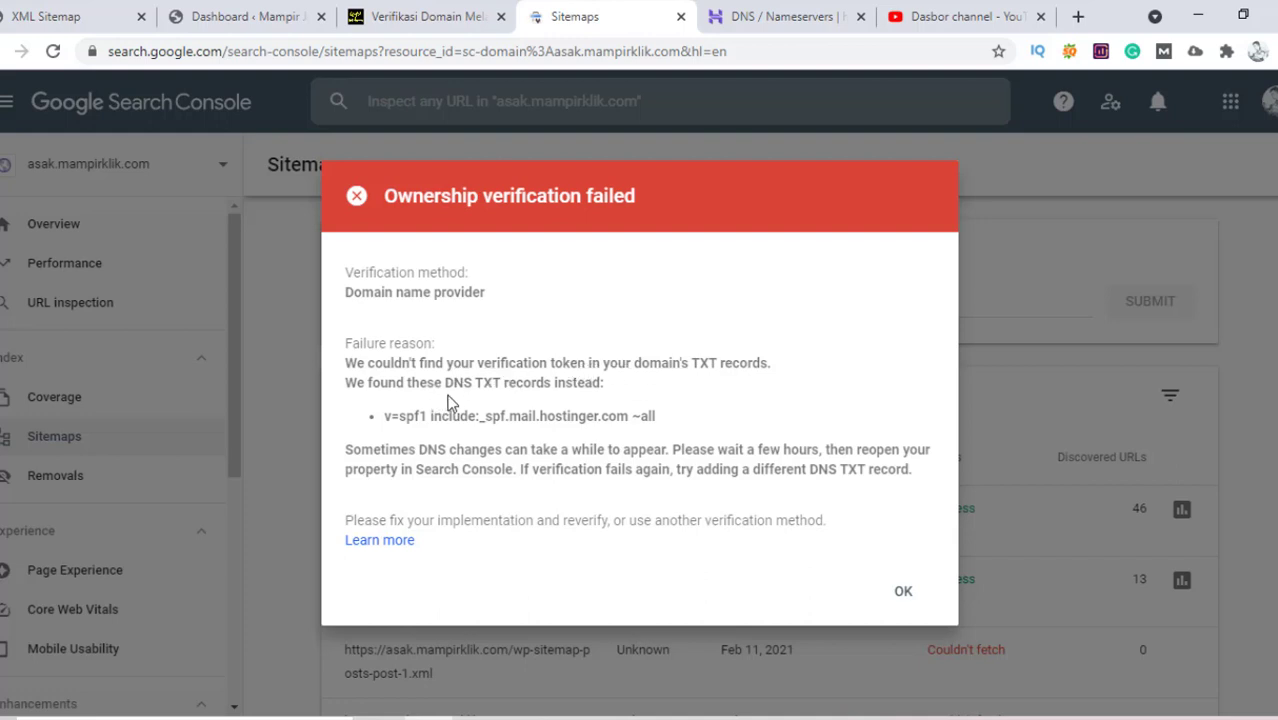
- Copy the v=spf1 TXT record value from Hostinger's DNS record list and paste it into a new Notepad document as a backup
click(770, 16)
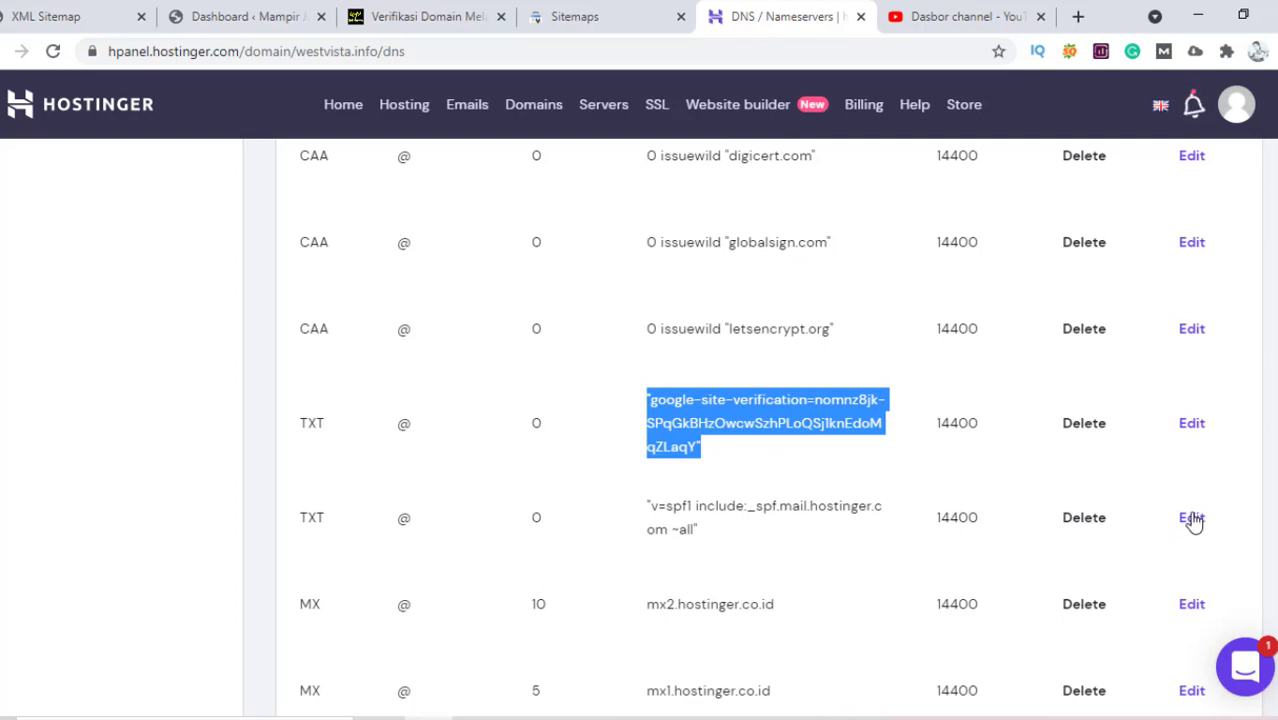
scroll(1192, 518, down, 2)
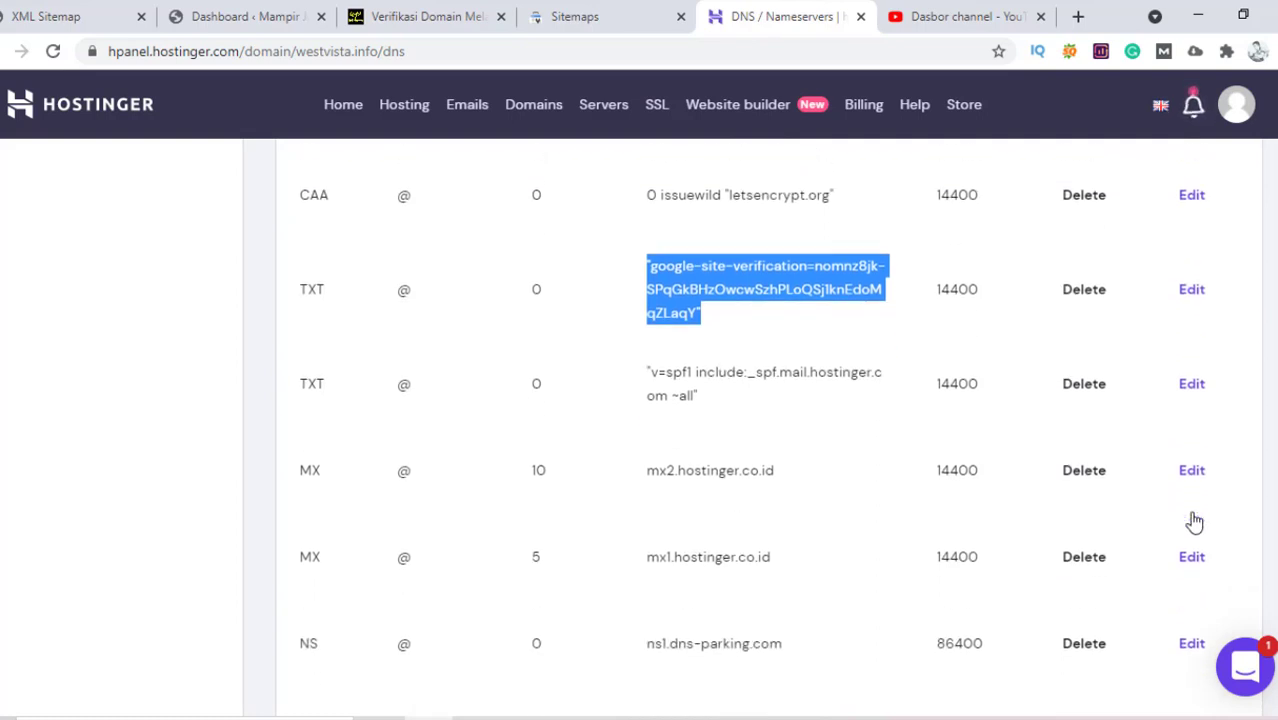
scroll(1192, 518, up, 2)
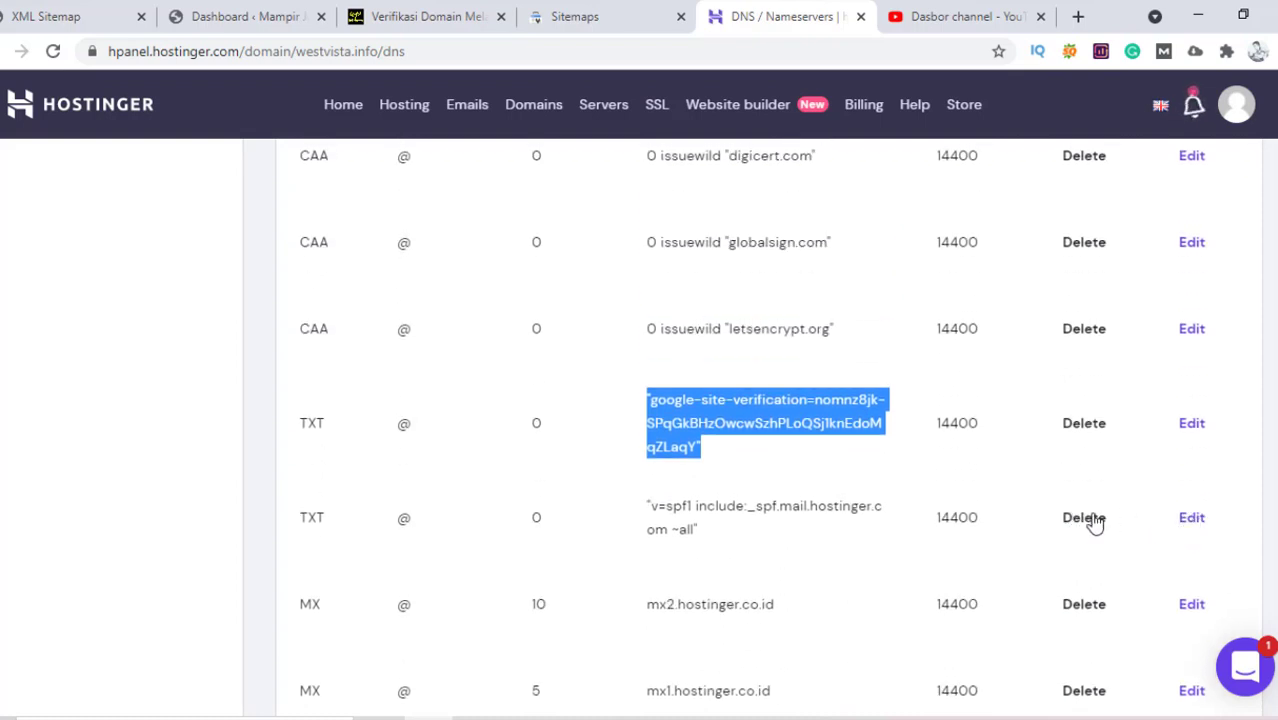
drag(645, 512, 708, 540)
right_click(679, 530)
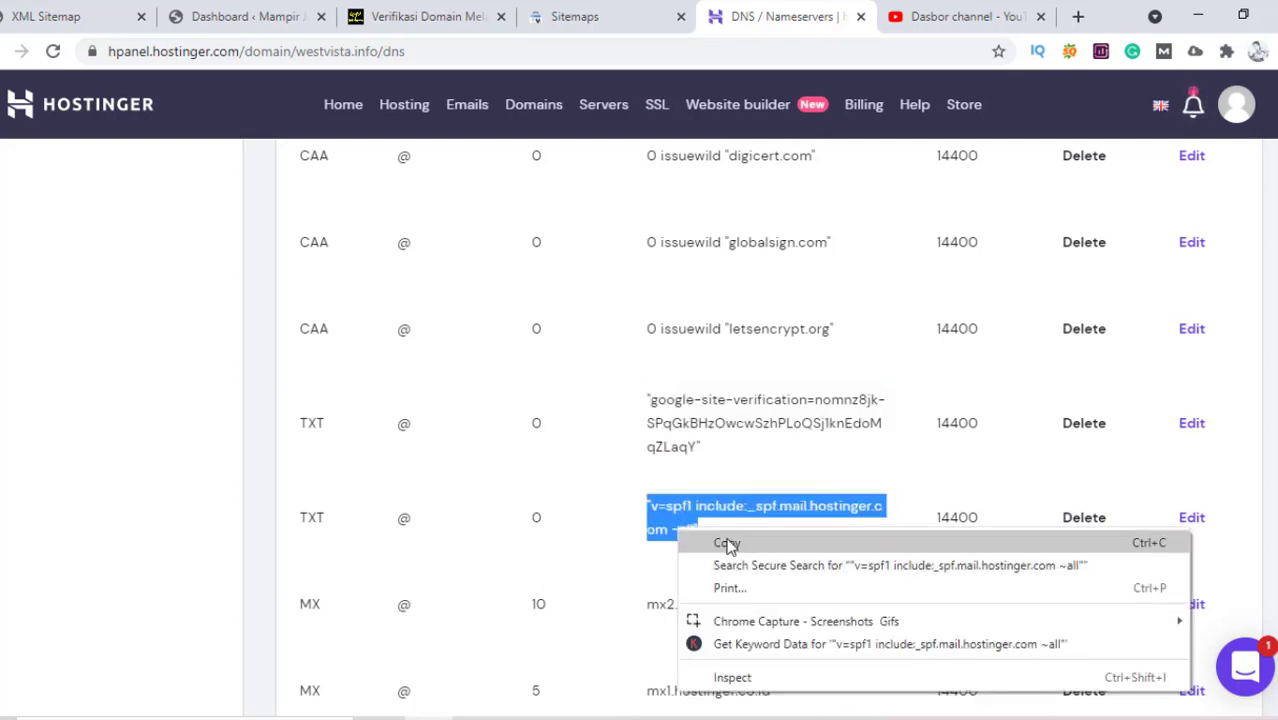
click(727, 542)
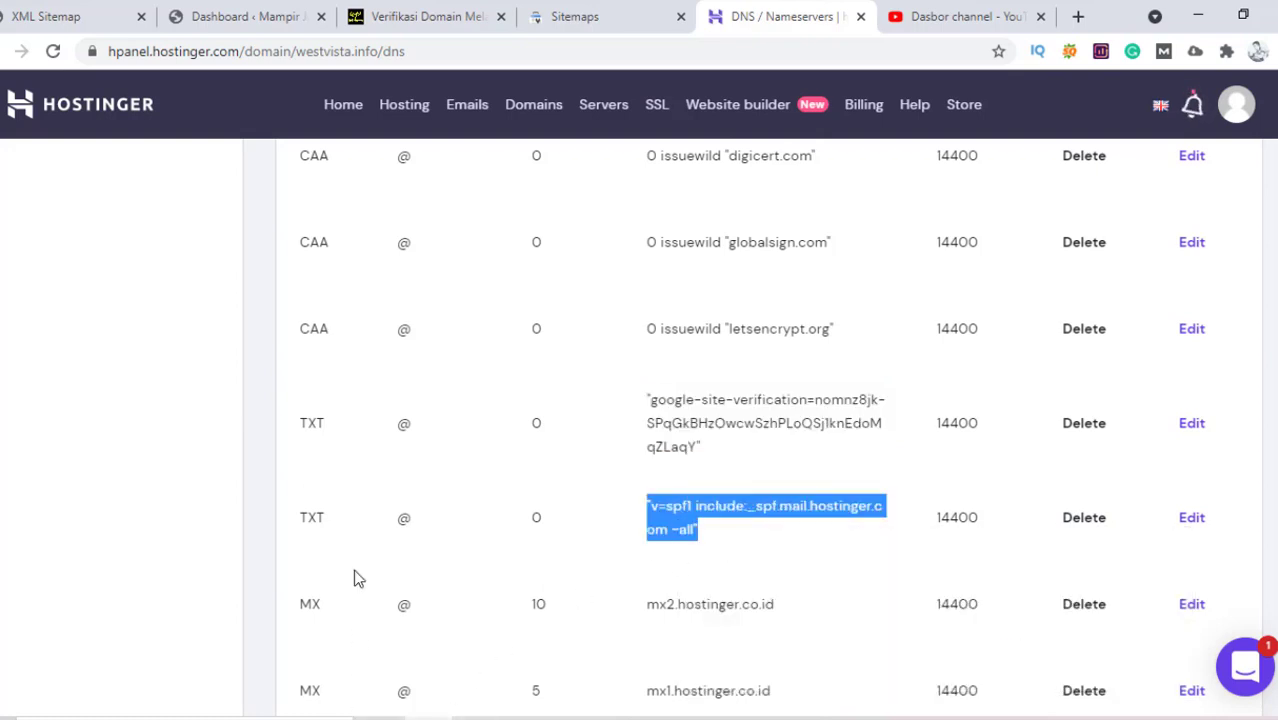
click(240, 718)
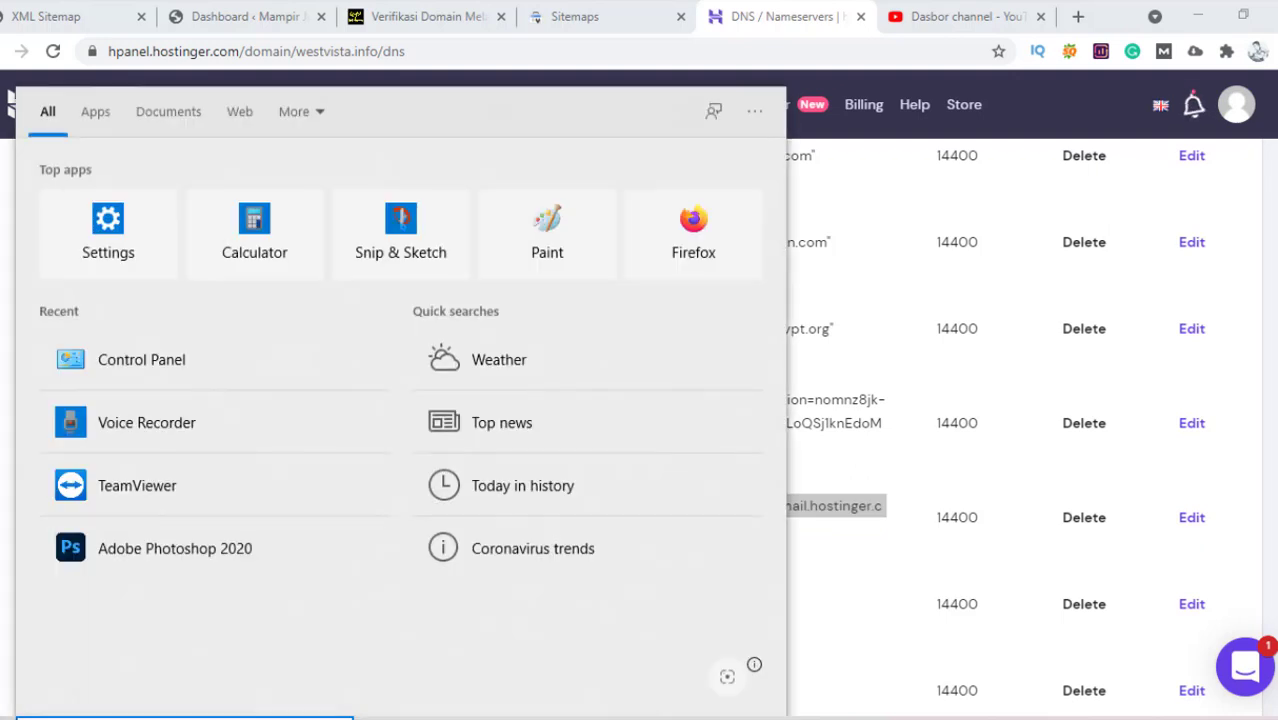
text(no)
key(Return)
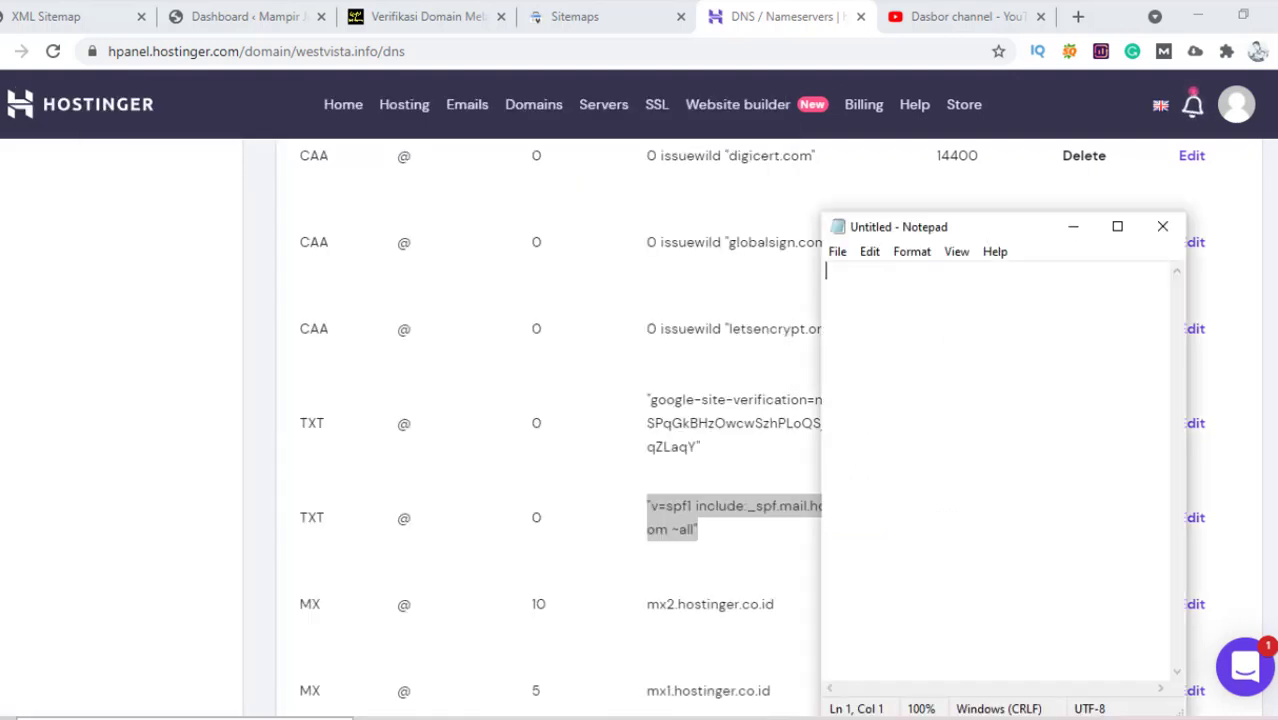
key(ctrl+v)
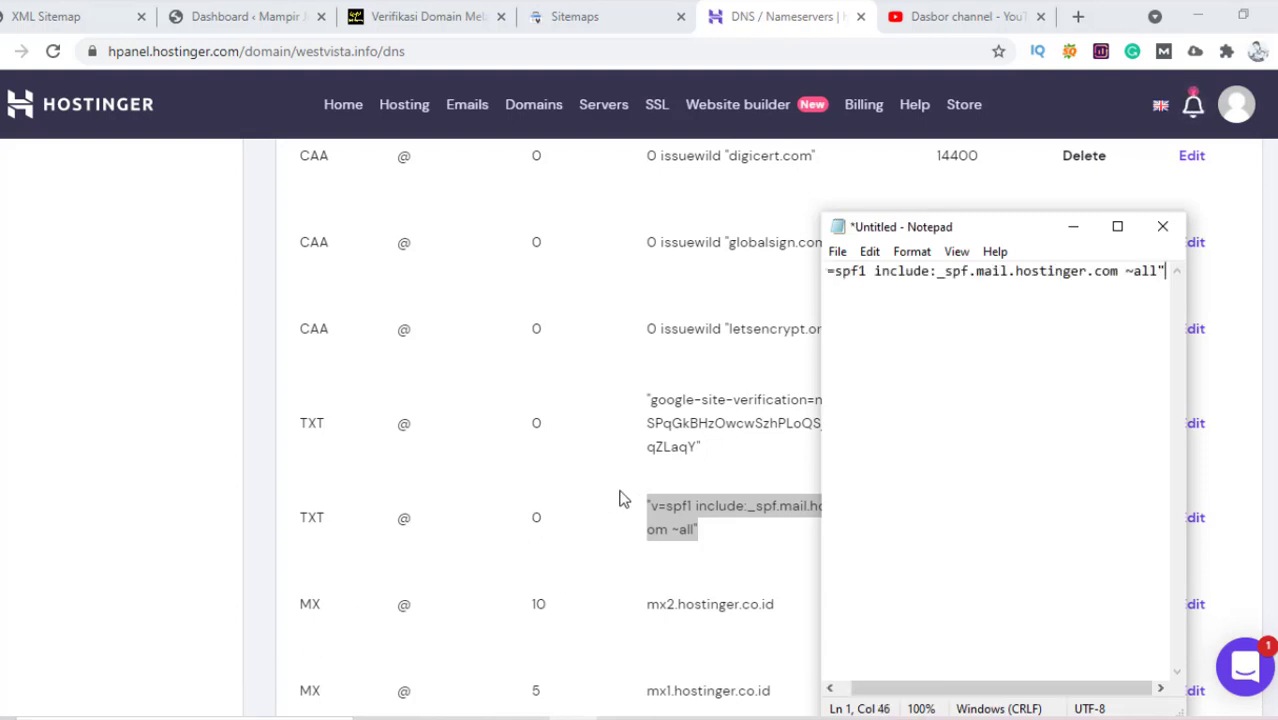
- Delete the v=spf1 TXT record in Hostinger and retry the ownership verification of westvista.info in Google Search Console
click(558, 512)
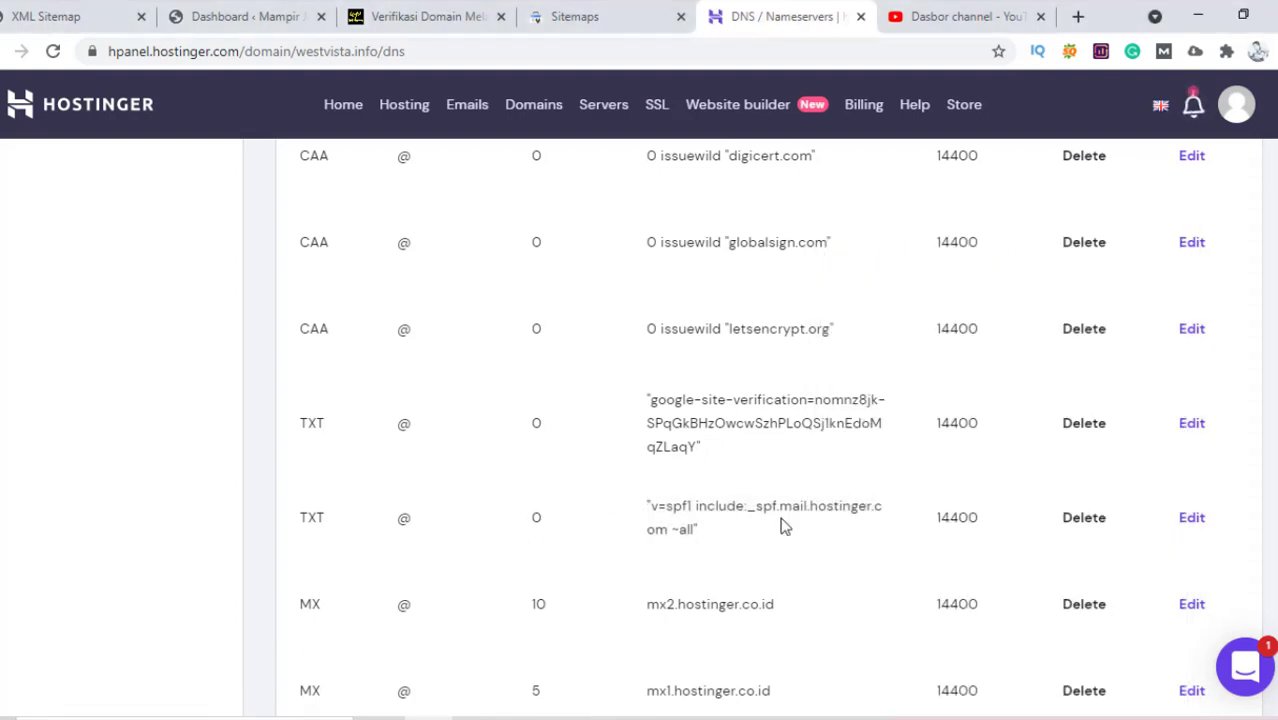
click(1085, 520)
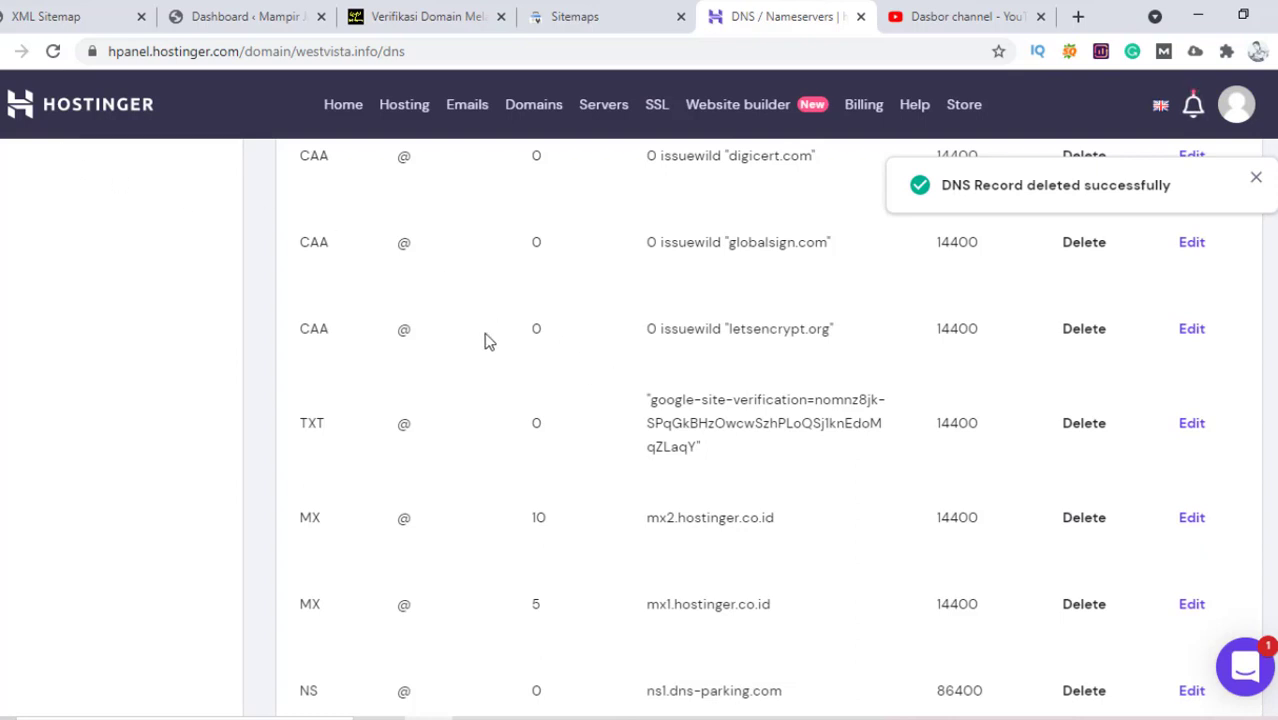
click(575, 18)
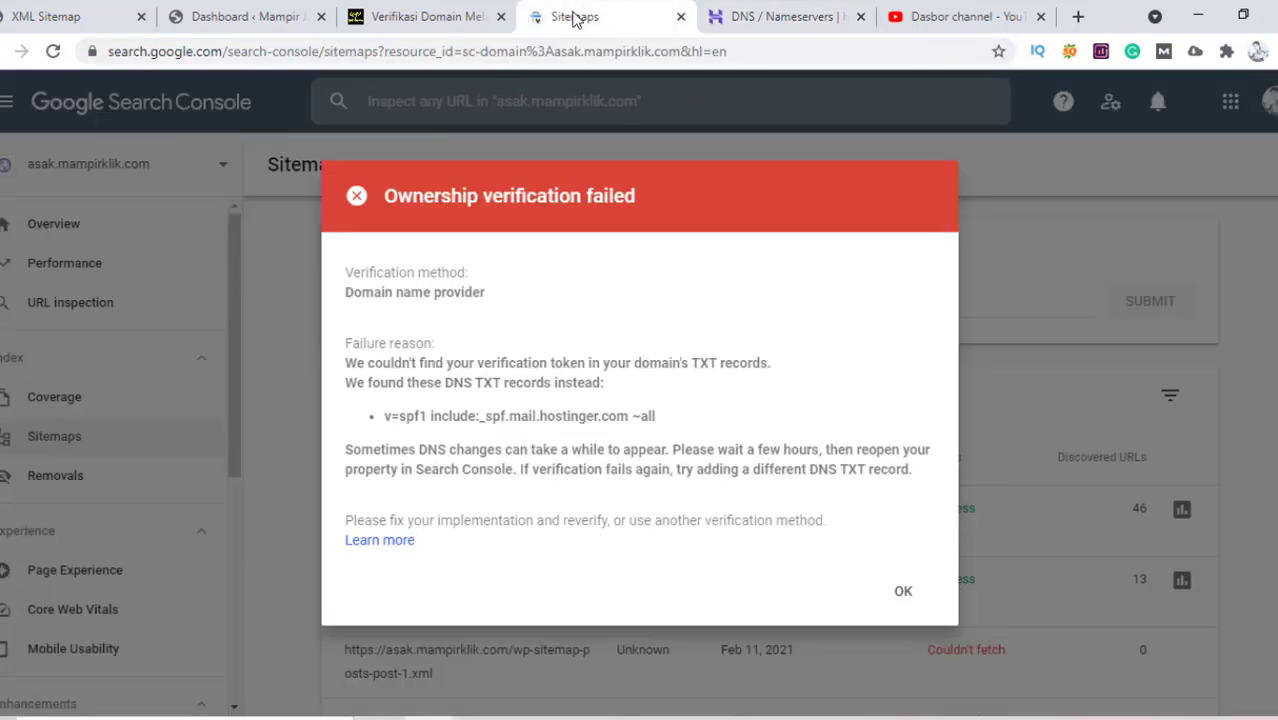
click(904, 596)
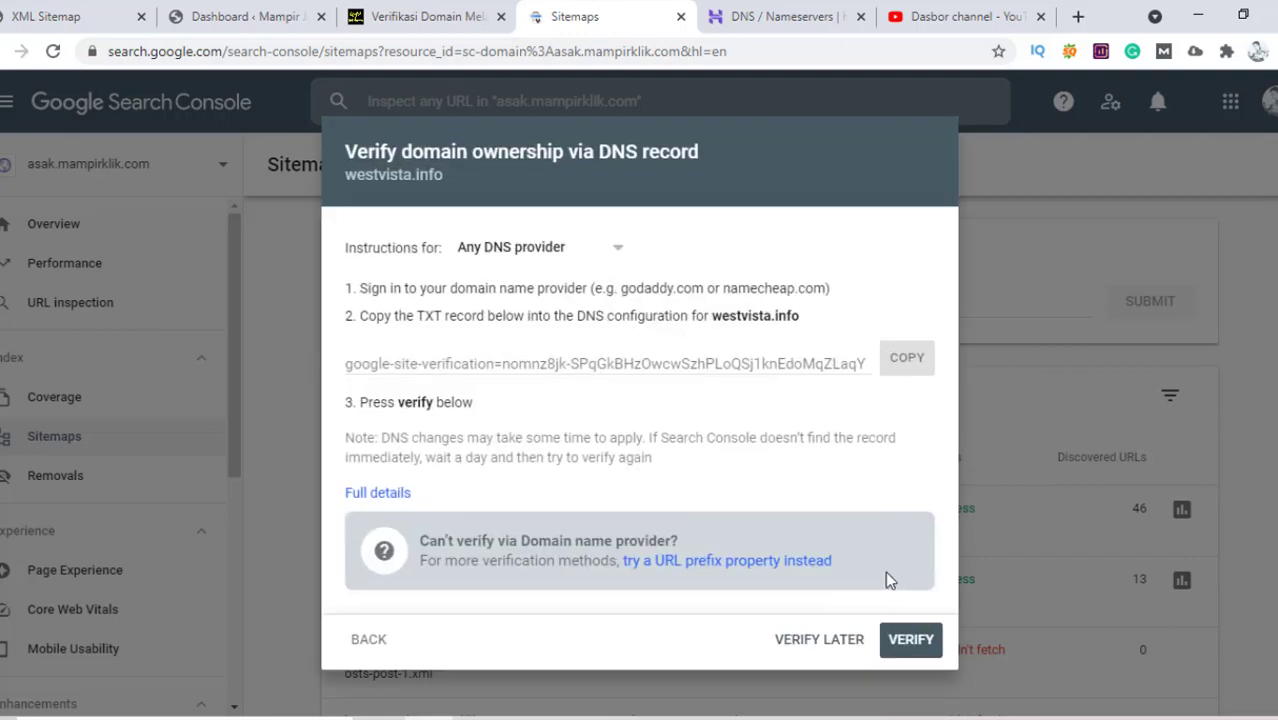
click(911, 645)
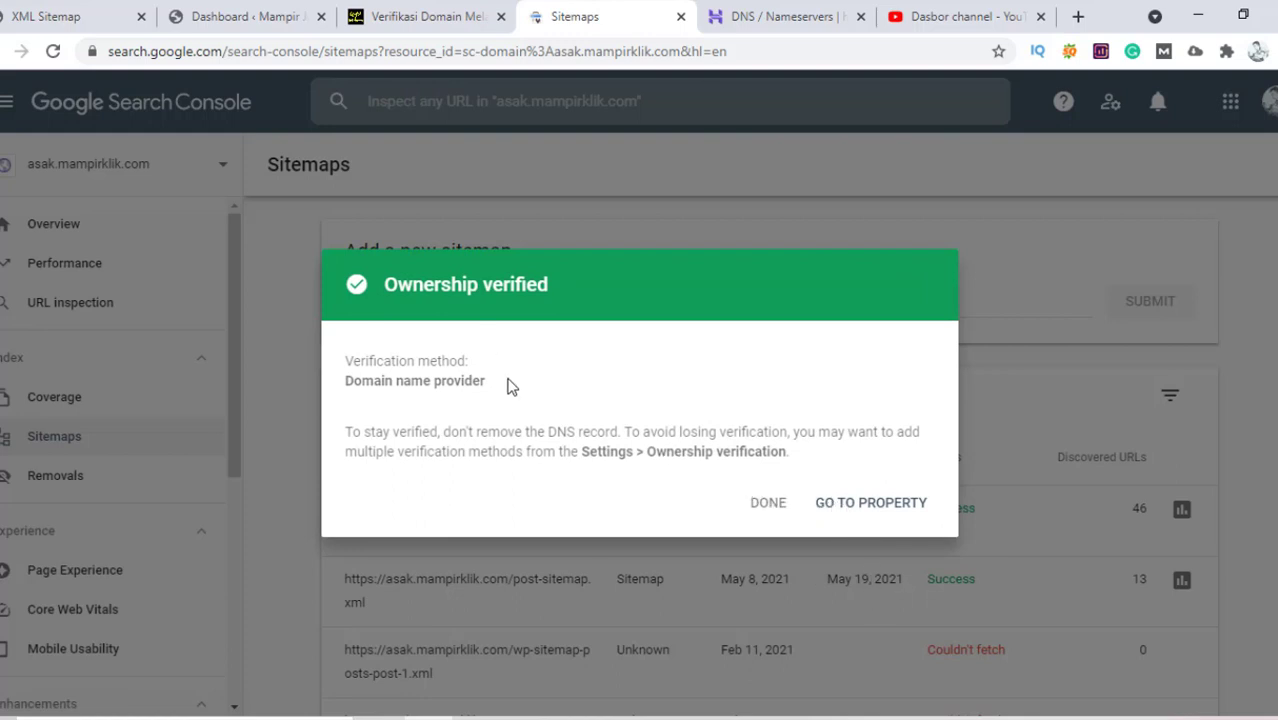
- Check the Google verification TXT record in Hostinger and open the Sitemaps page of the westvista.info property in Search Console
click(742, 22)
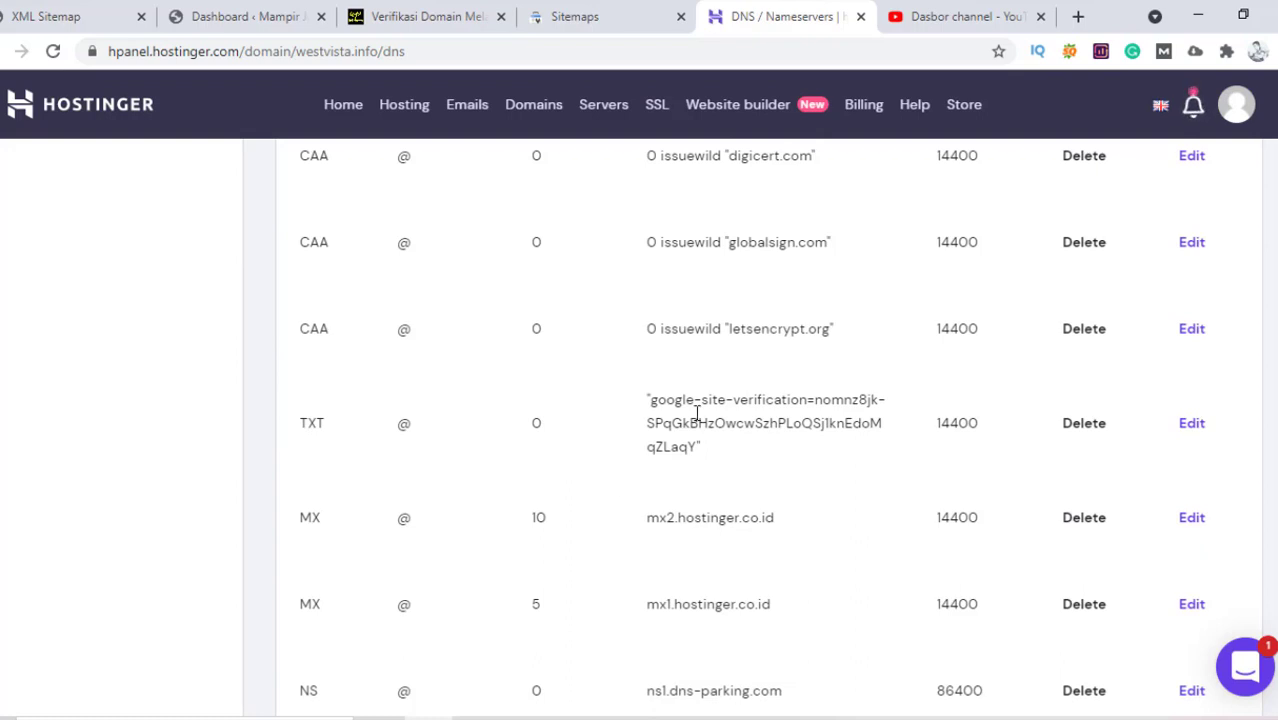
click(590, 22)
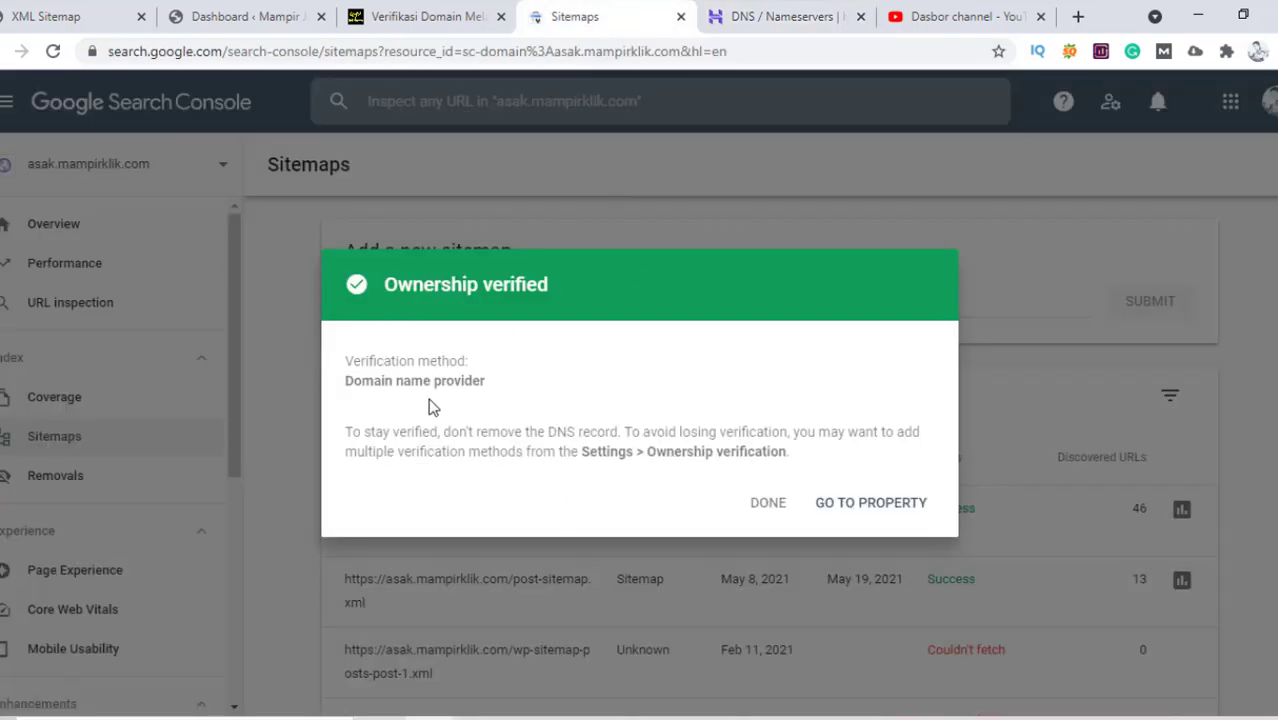
click(877, 510)
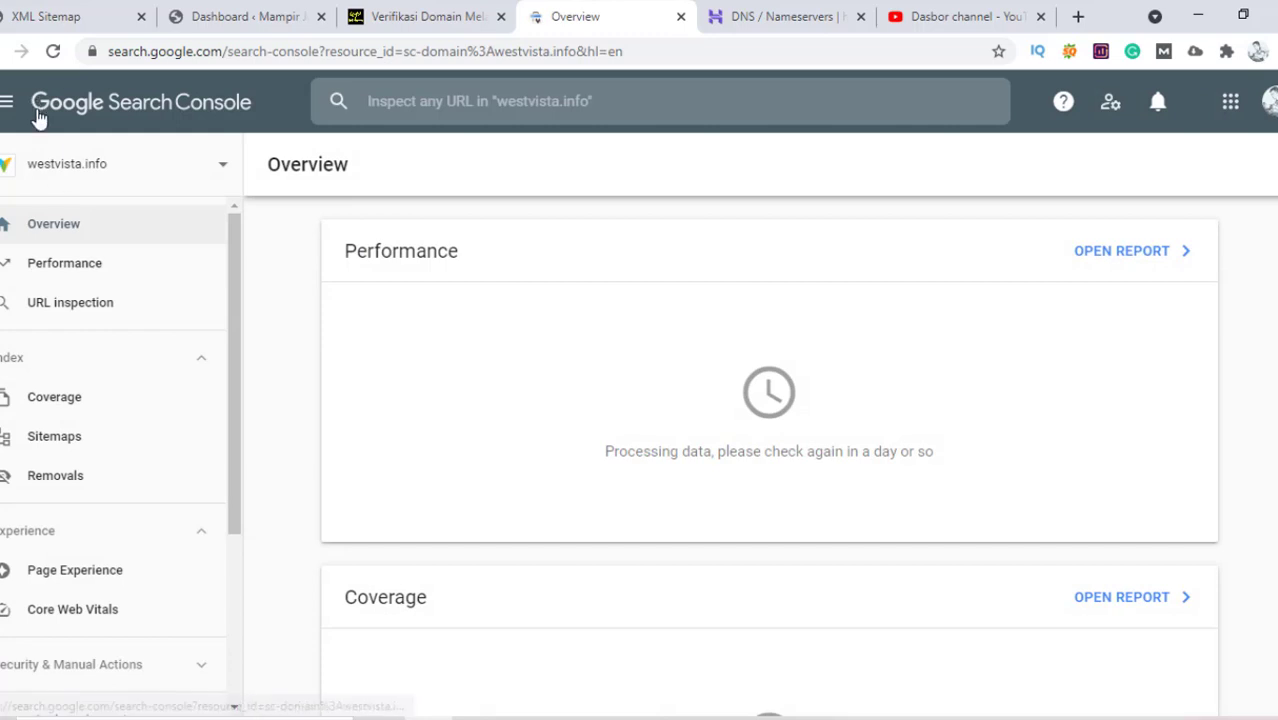
click(78, 452)
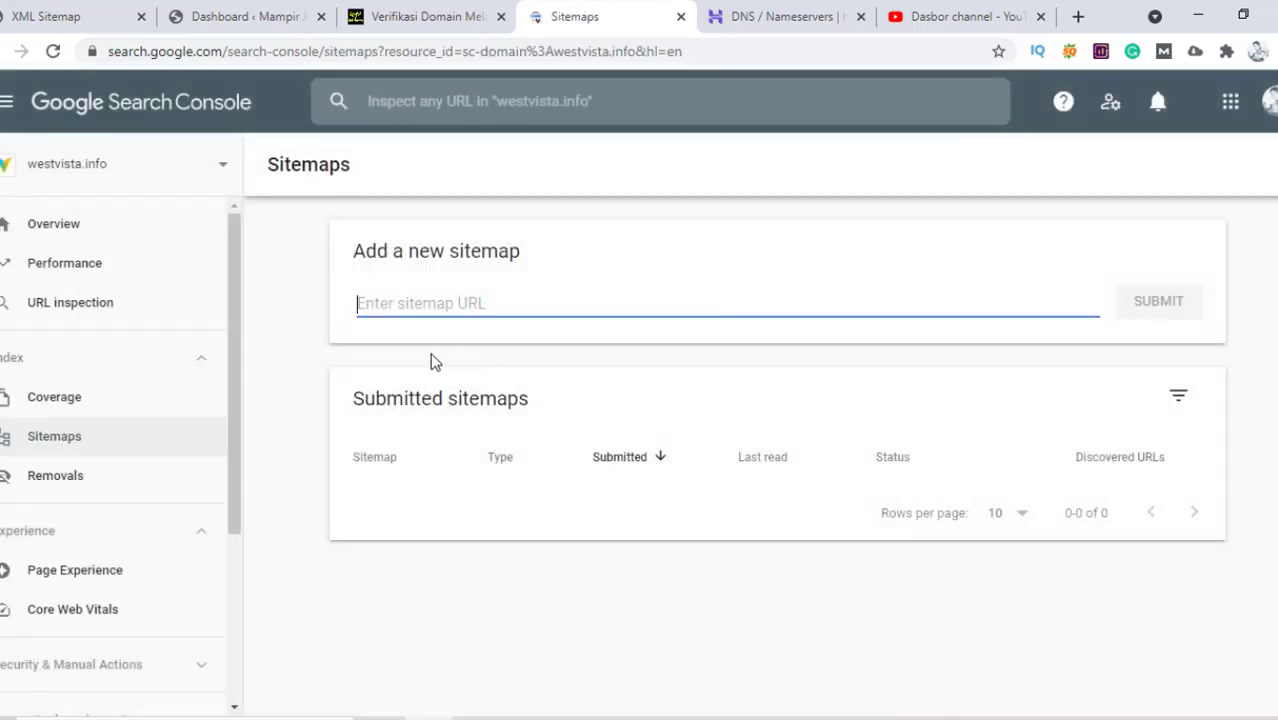
click(80, 20)
right_click(185, 53)
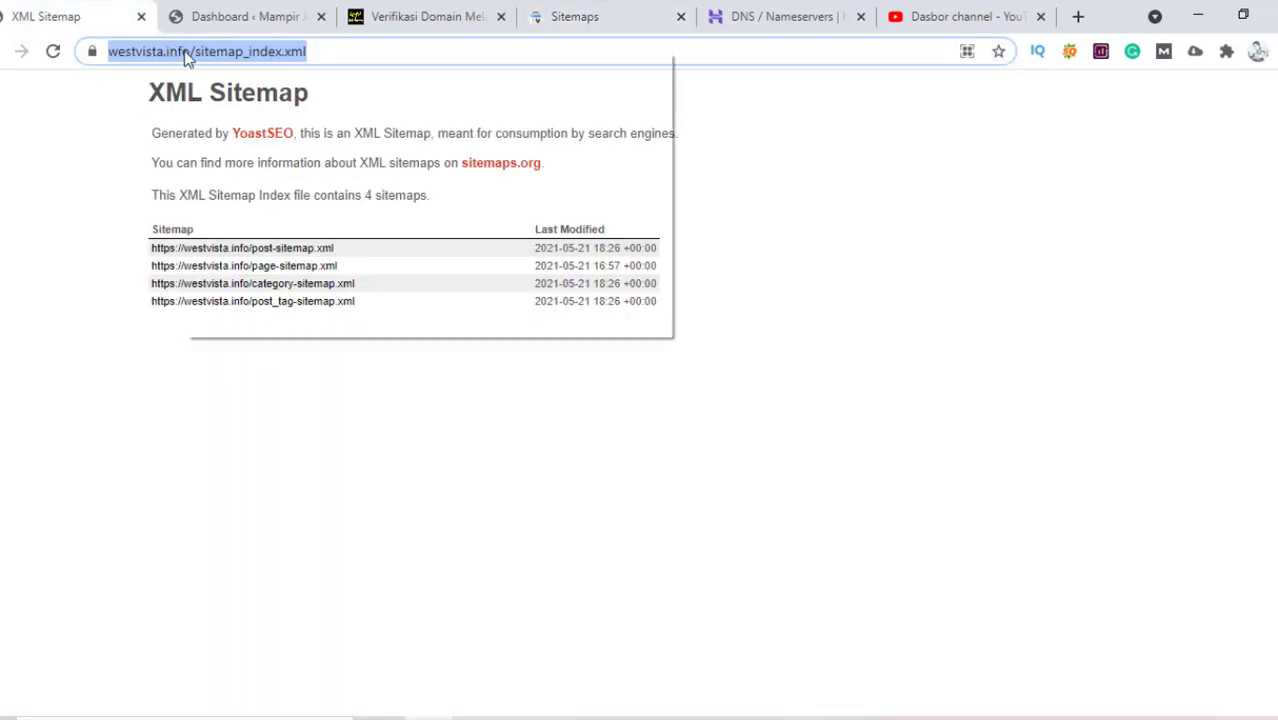
click(252, 163)
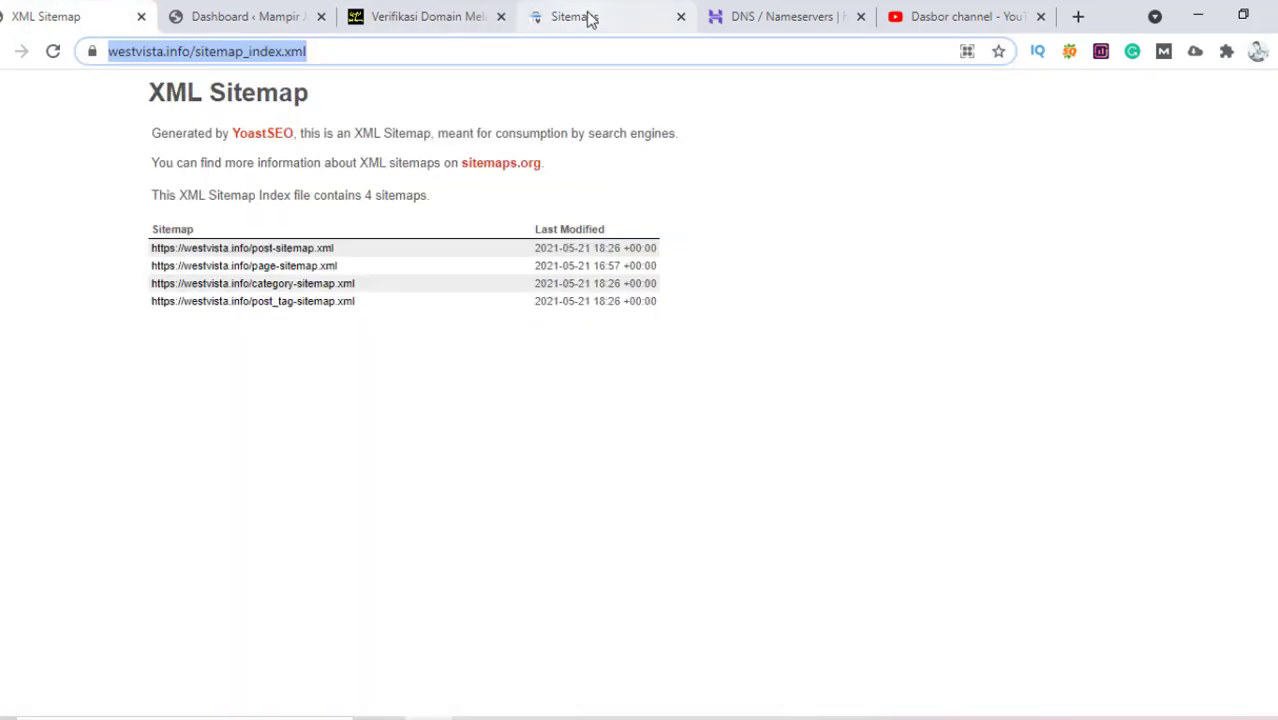
click(585, 17)
right_click(460, 301)
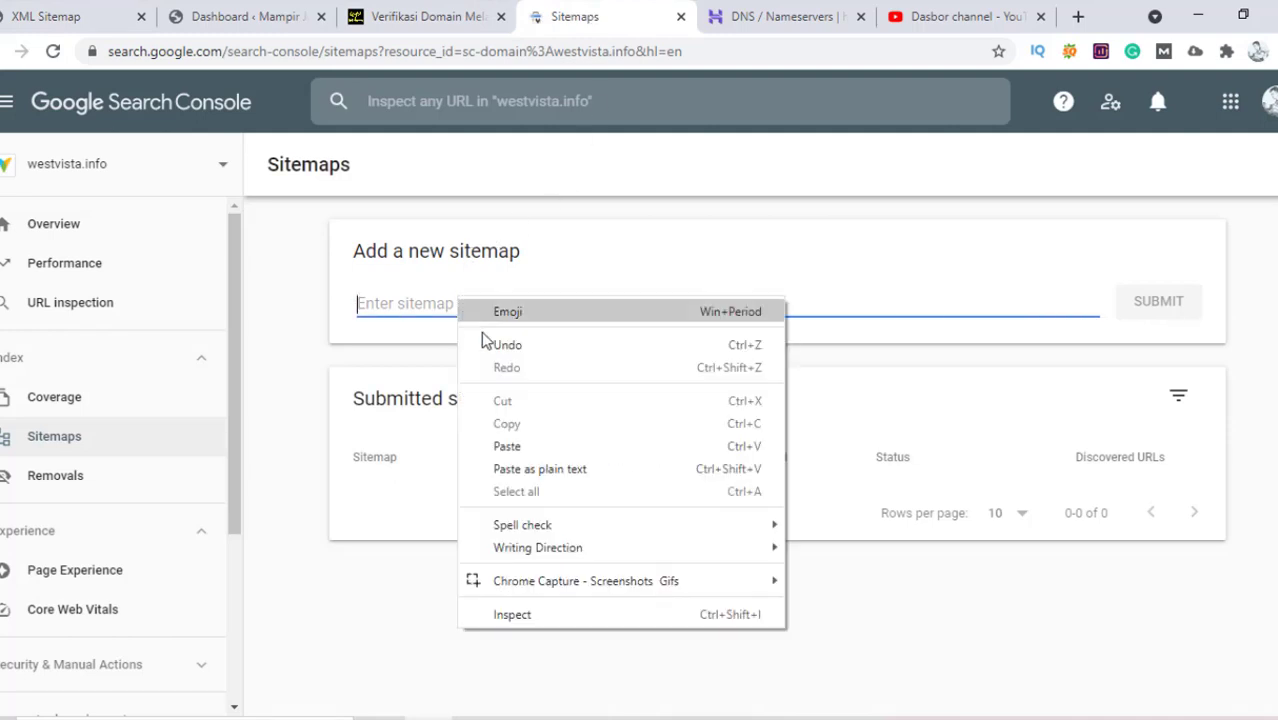
click(528, 448)
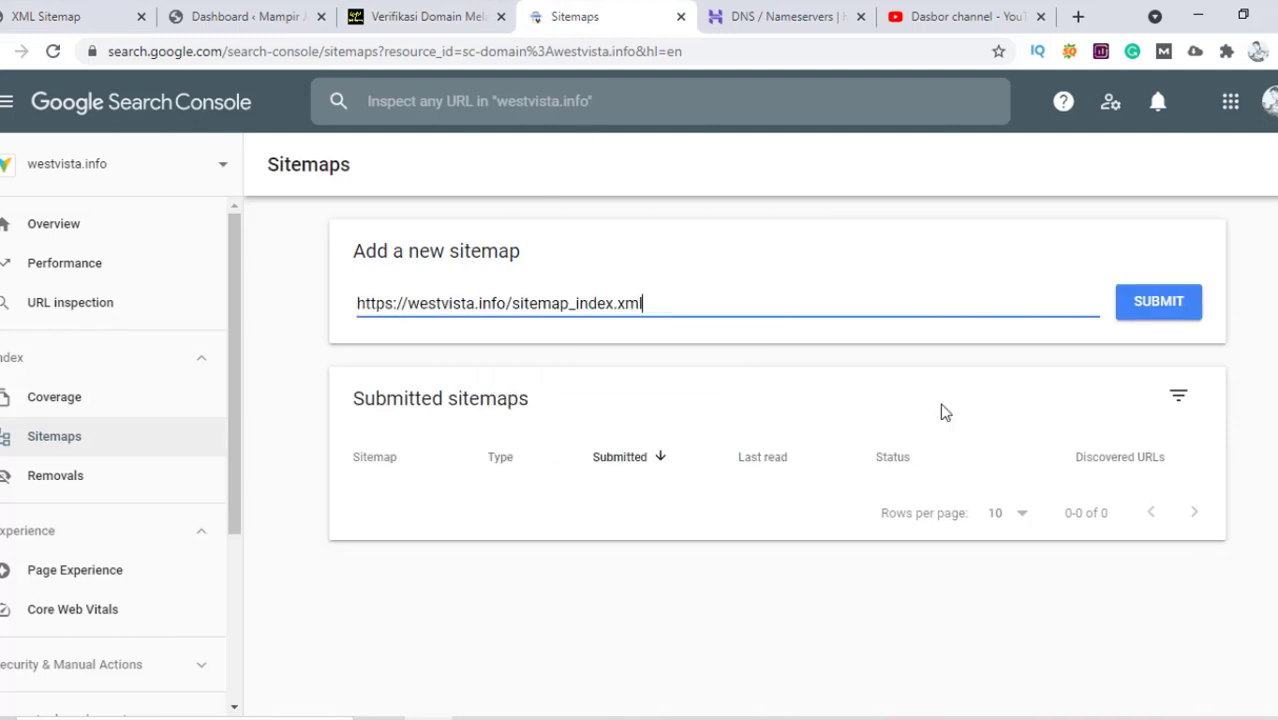
click(1156, 310)
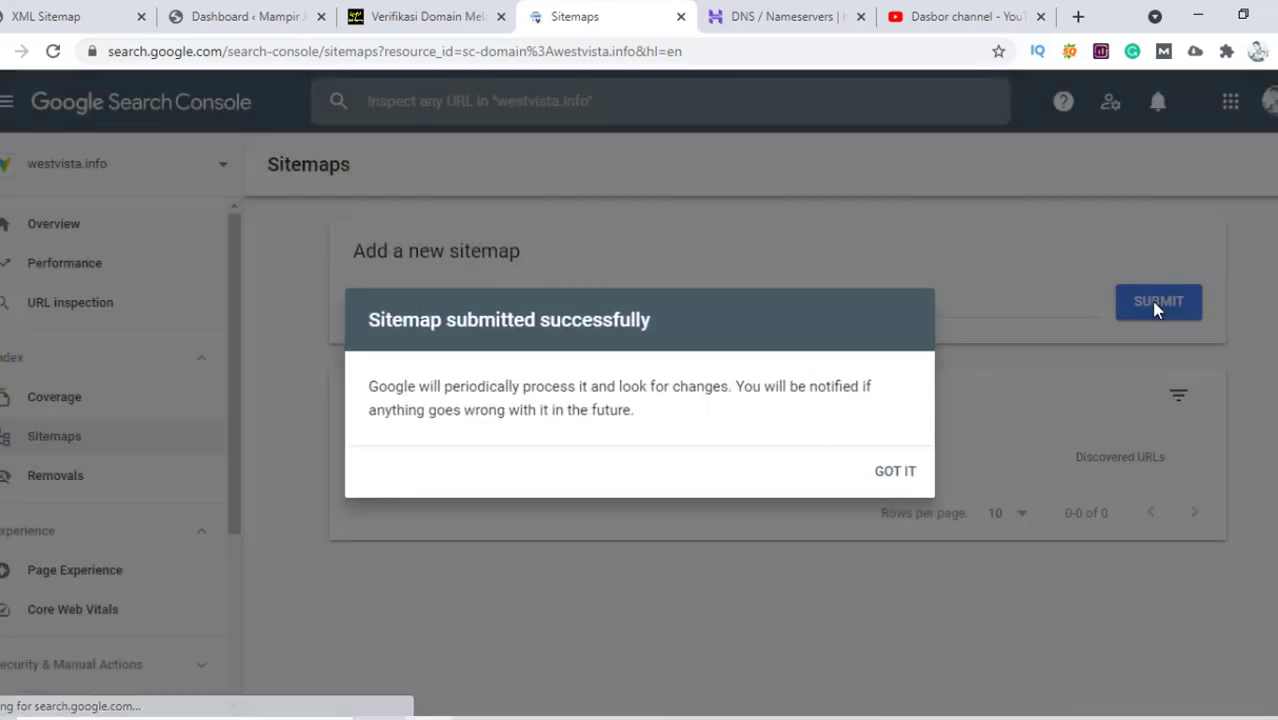
click(891, 478)
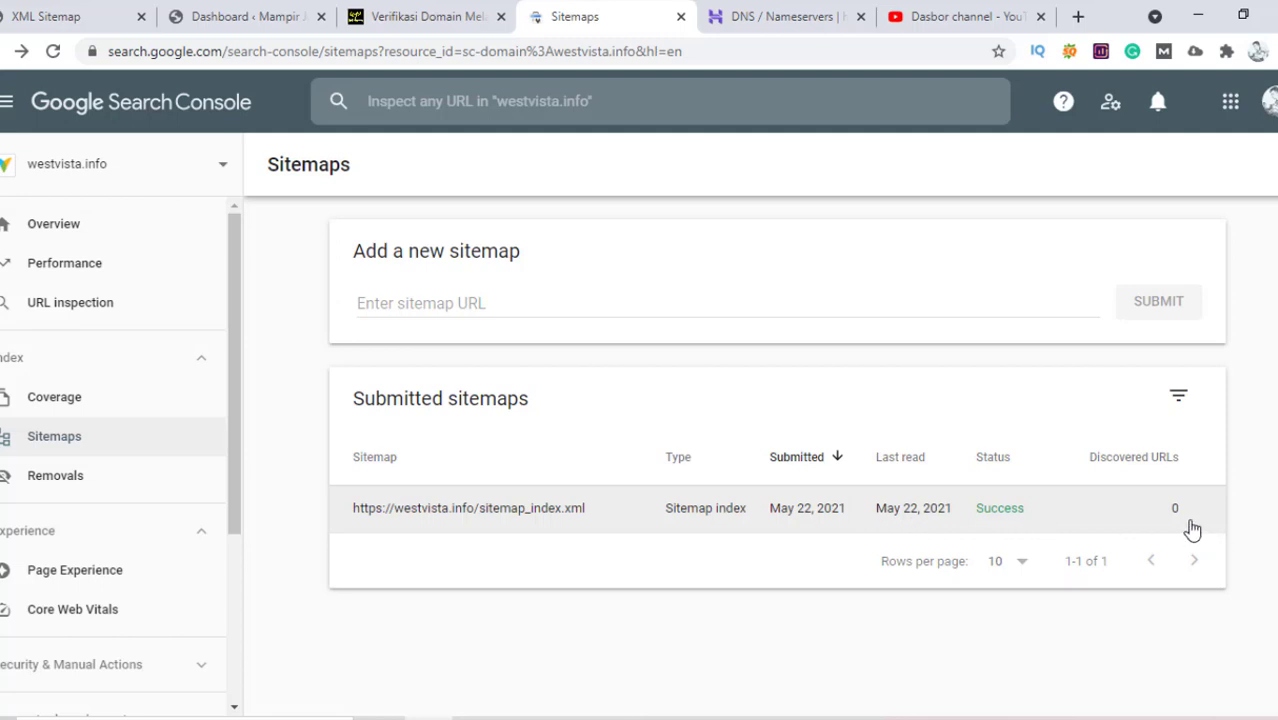
click(77, 17)
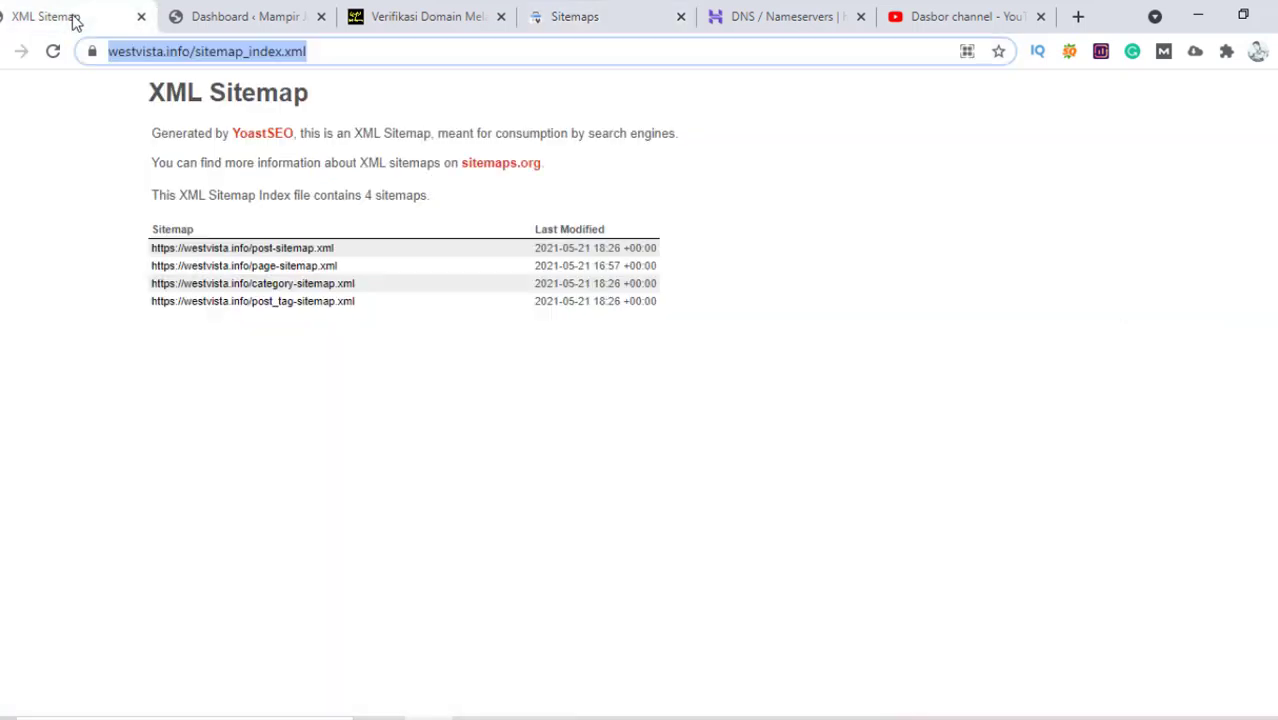
drag(344, 250, 157, 248)
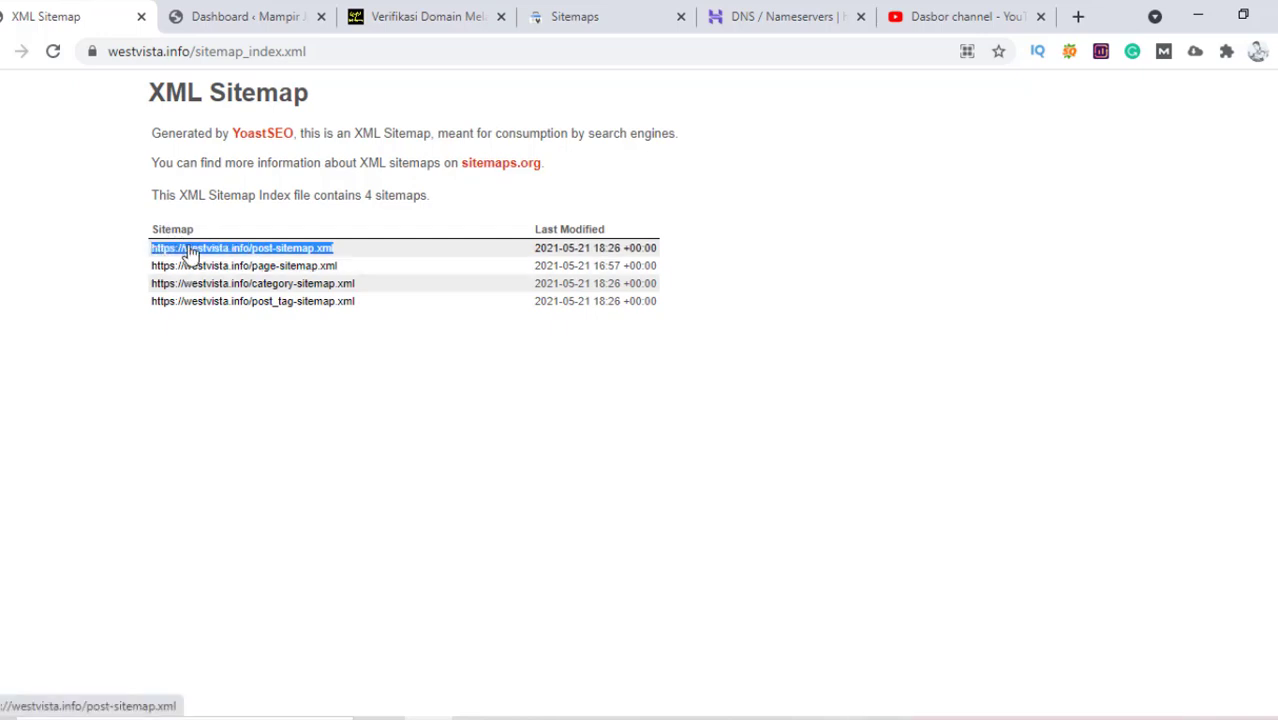
right_click(186, 250)
click(248, 396)
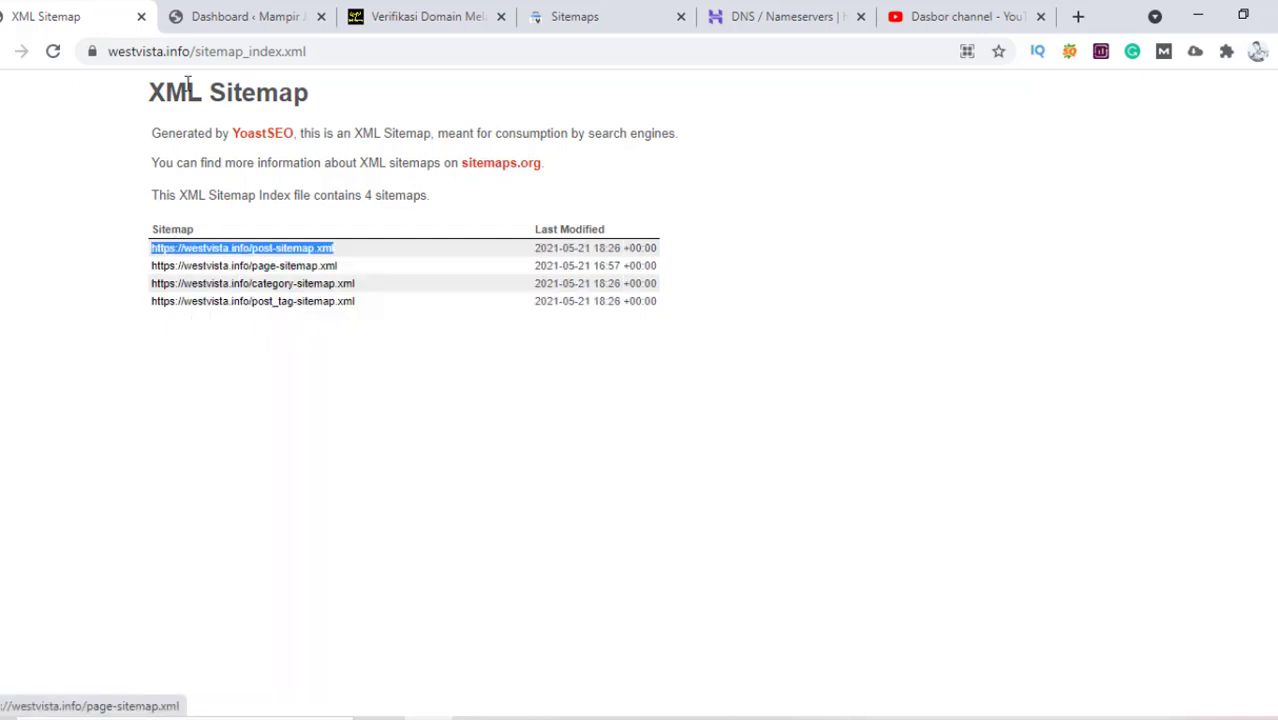
click(245, 16)
click(567, 16)
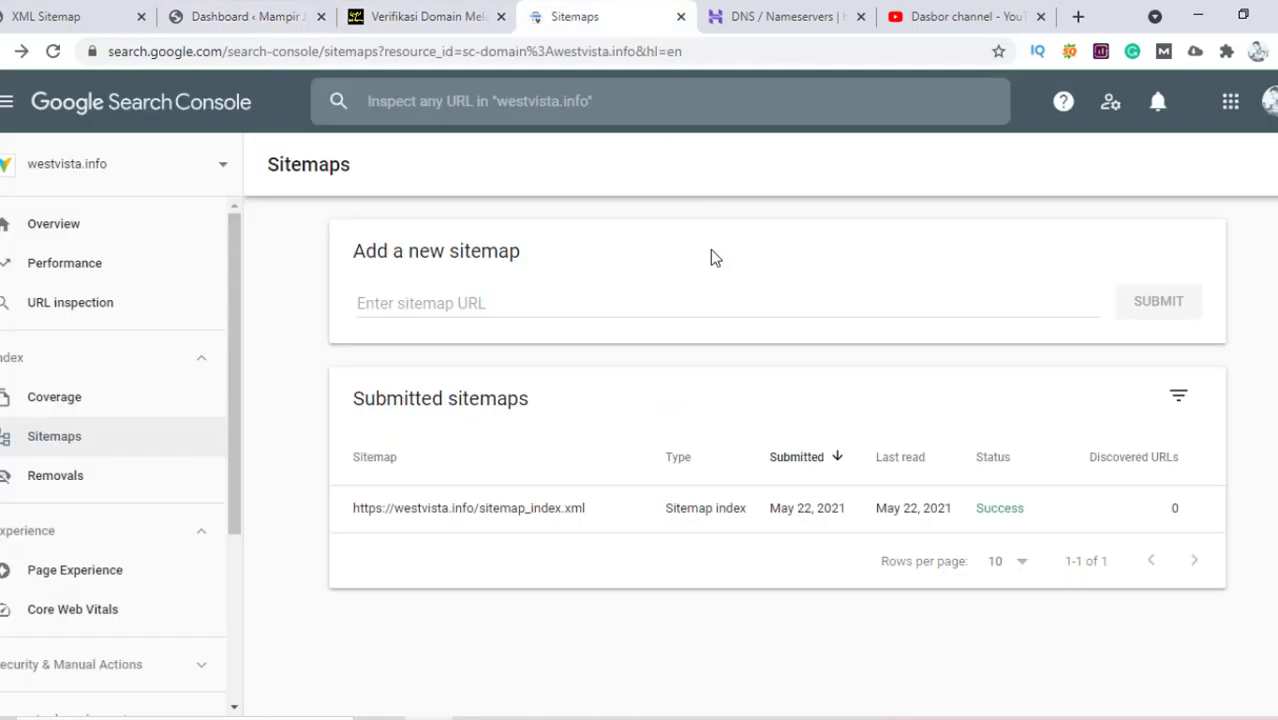
right_click(498, 303)
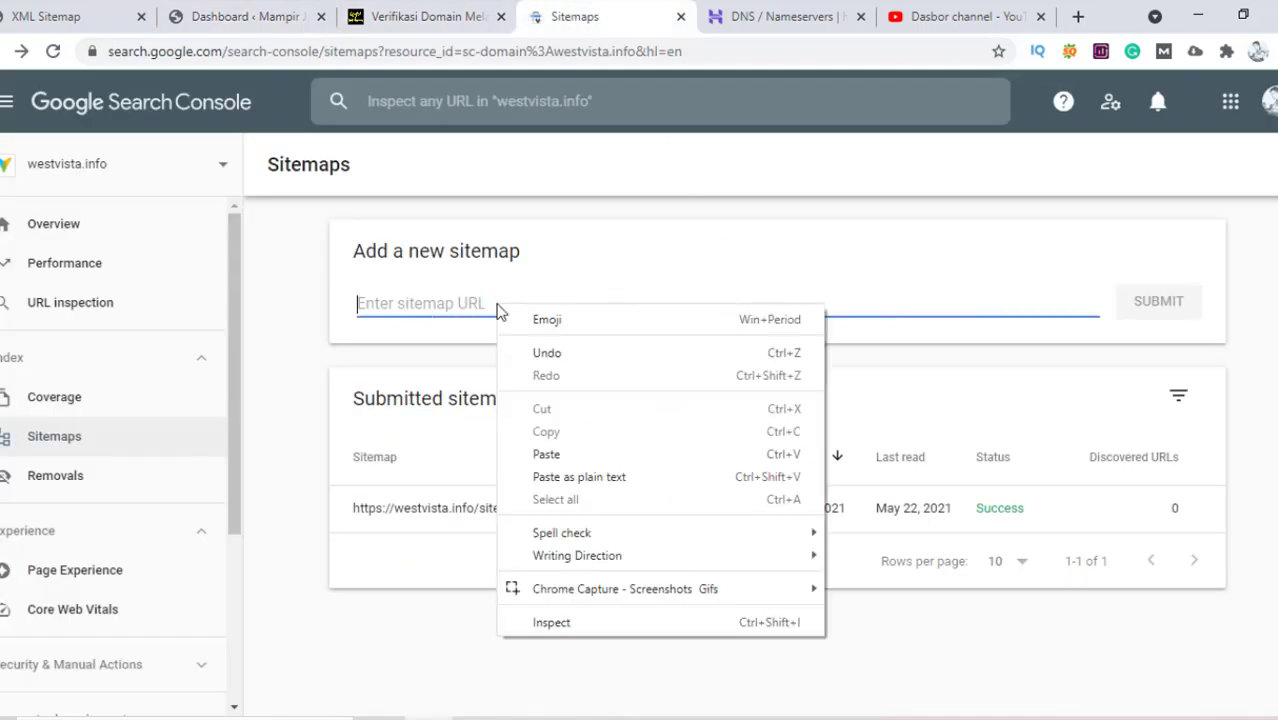
click(562, 452)
click(1127, 310)
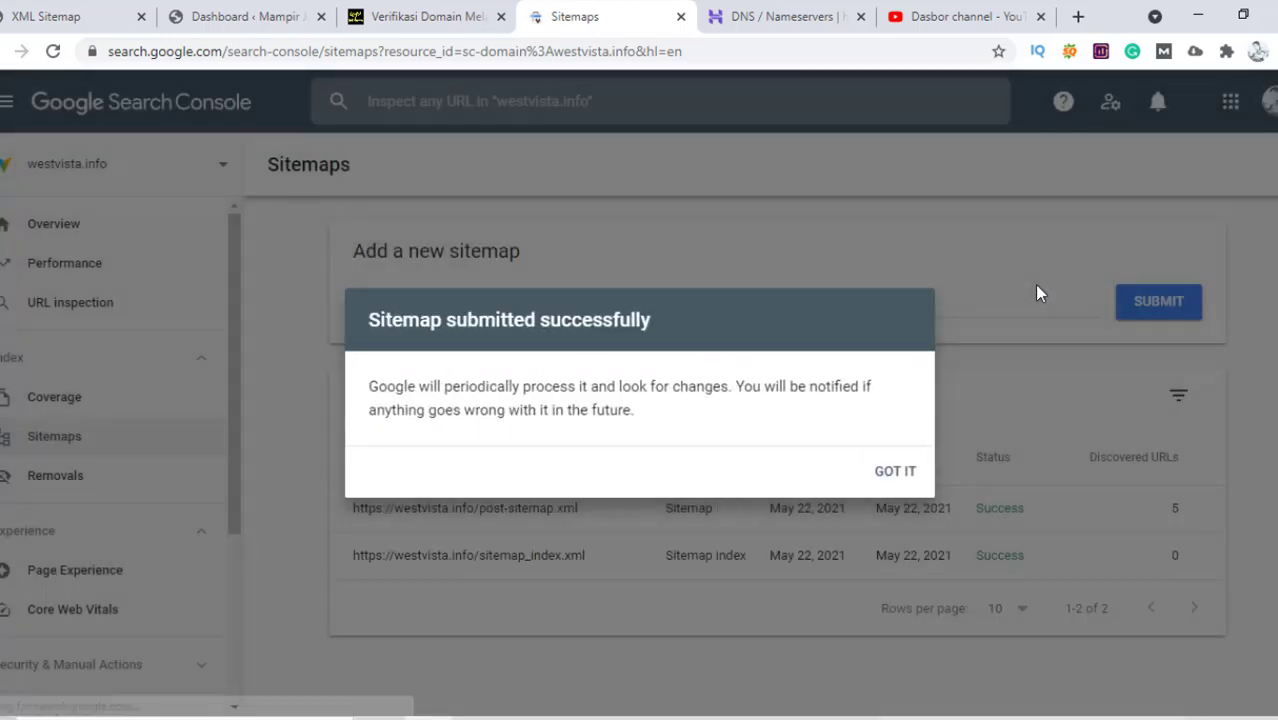
click(893, 472)
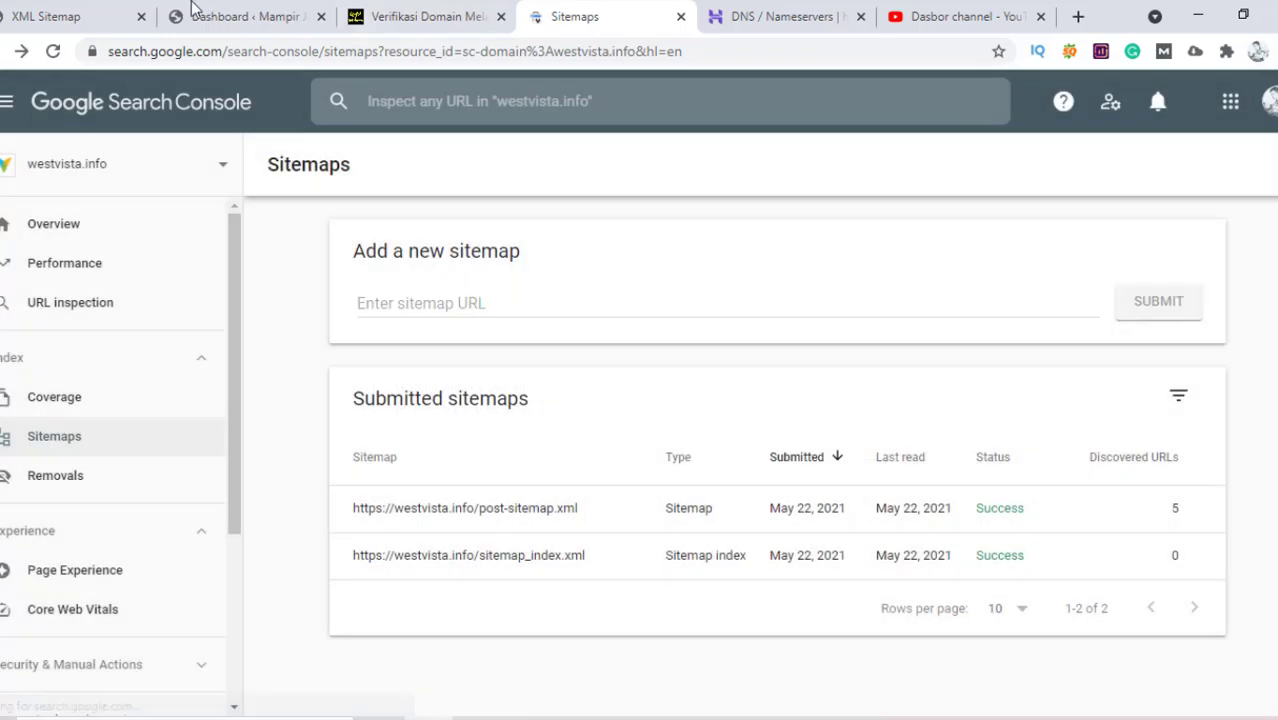
click(100, 18)
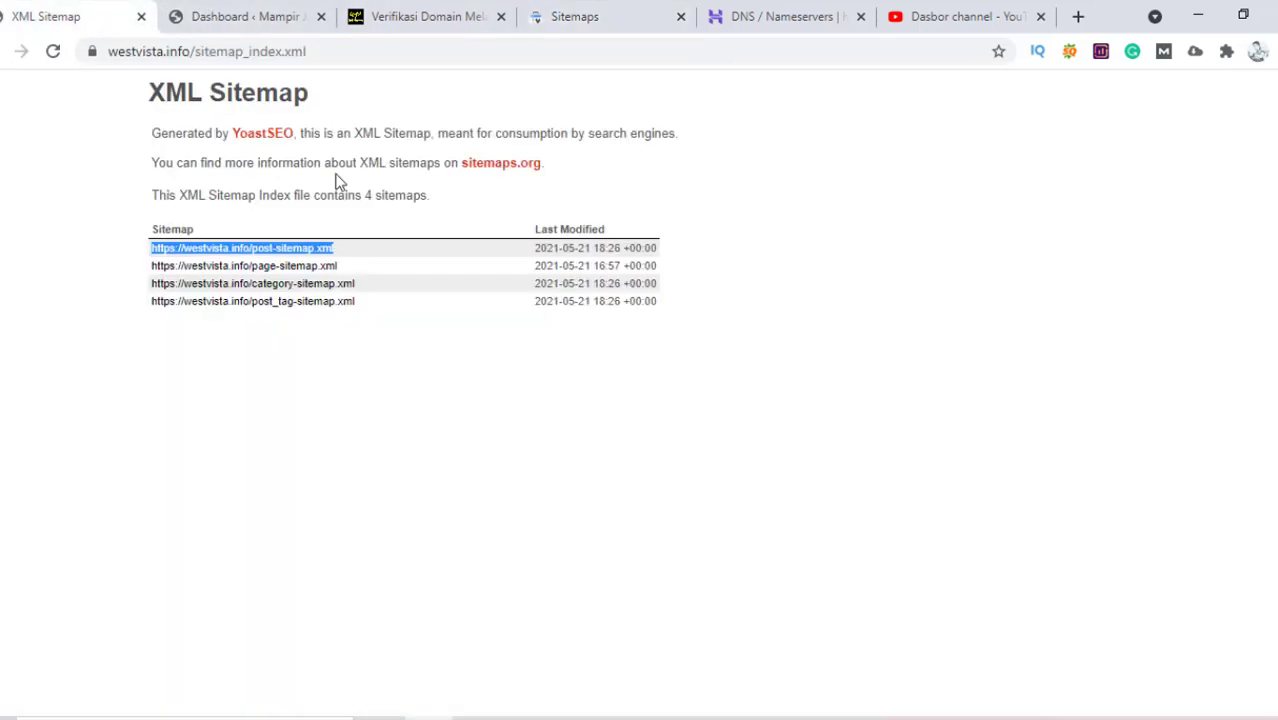
right_click(312, 266)
click(400, 381)
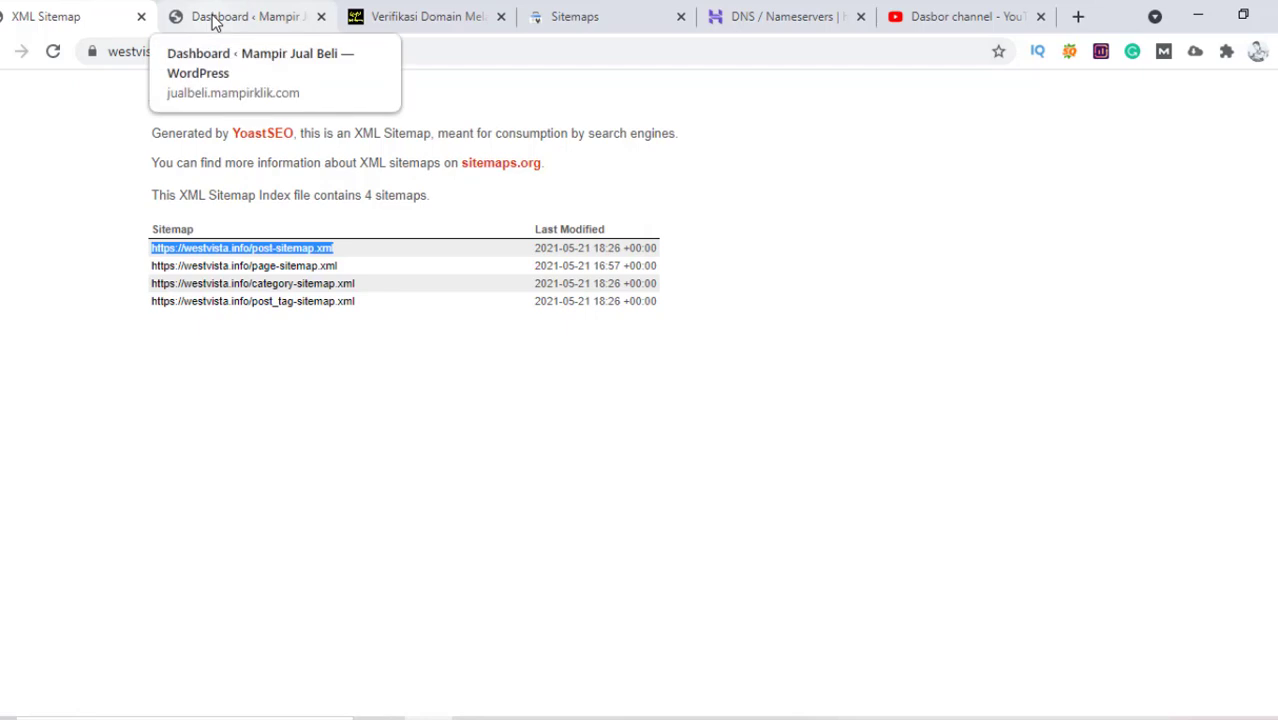
click(620, 22)
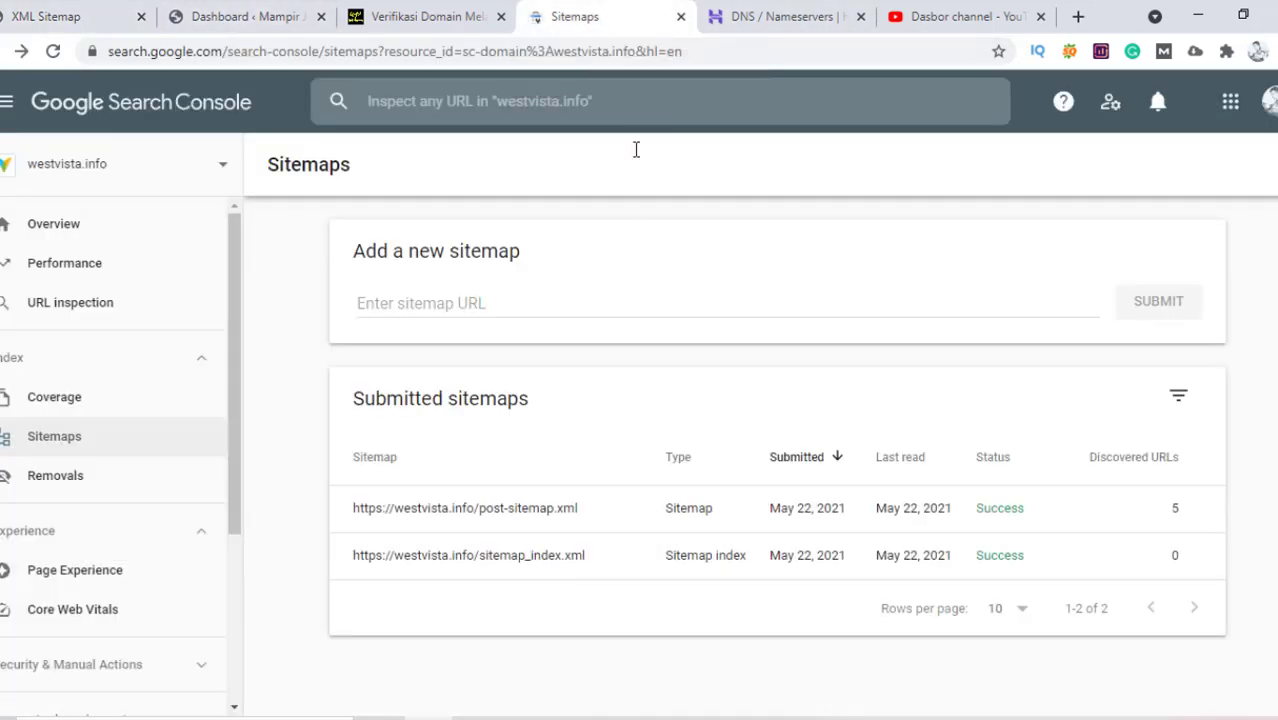
right_click(551, 300)
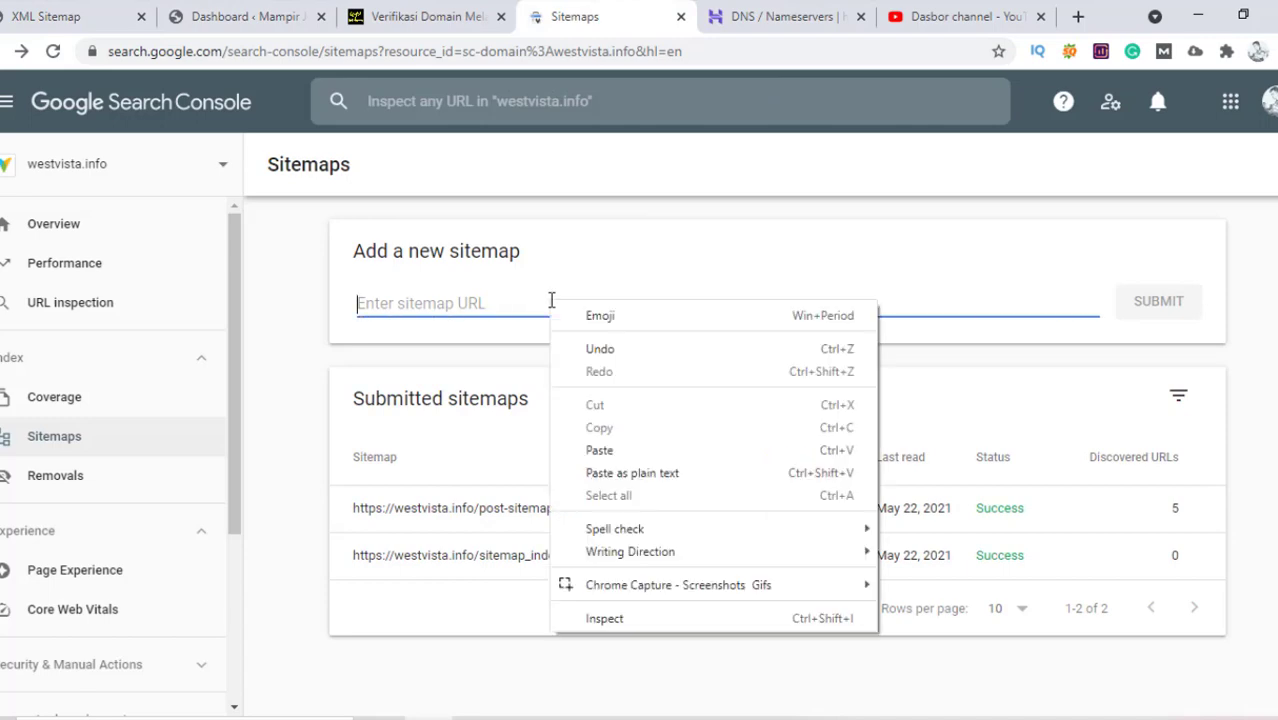
click(608, 448)
click(1158, 305)
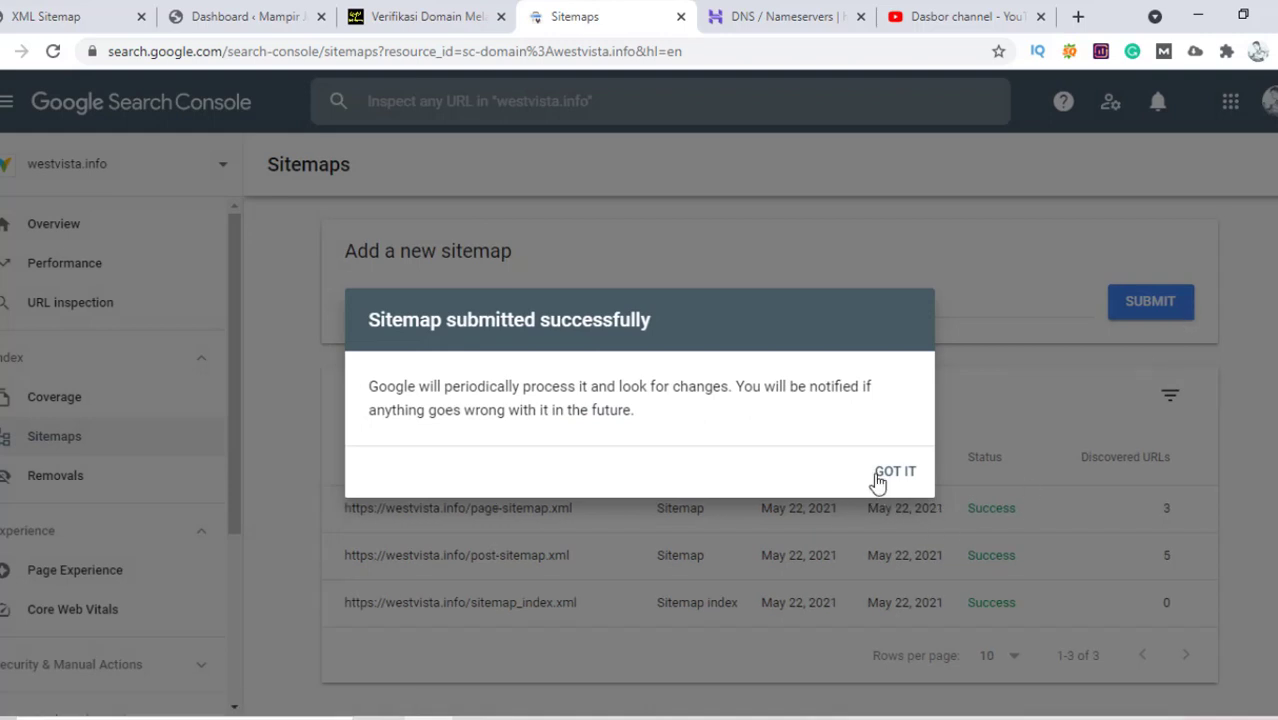
click(889, 471)
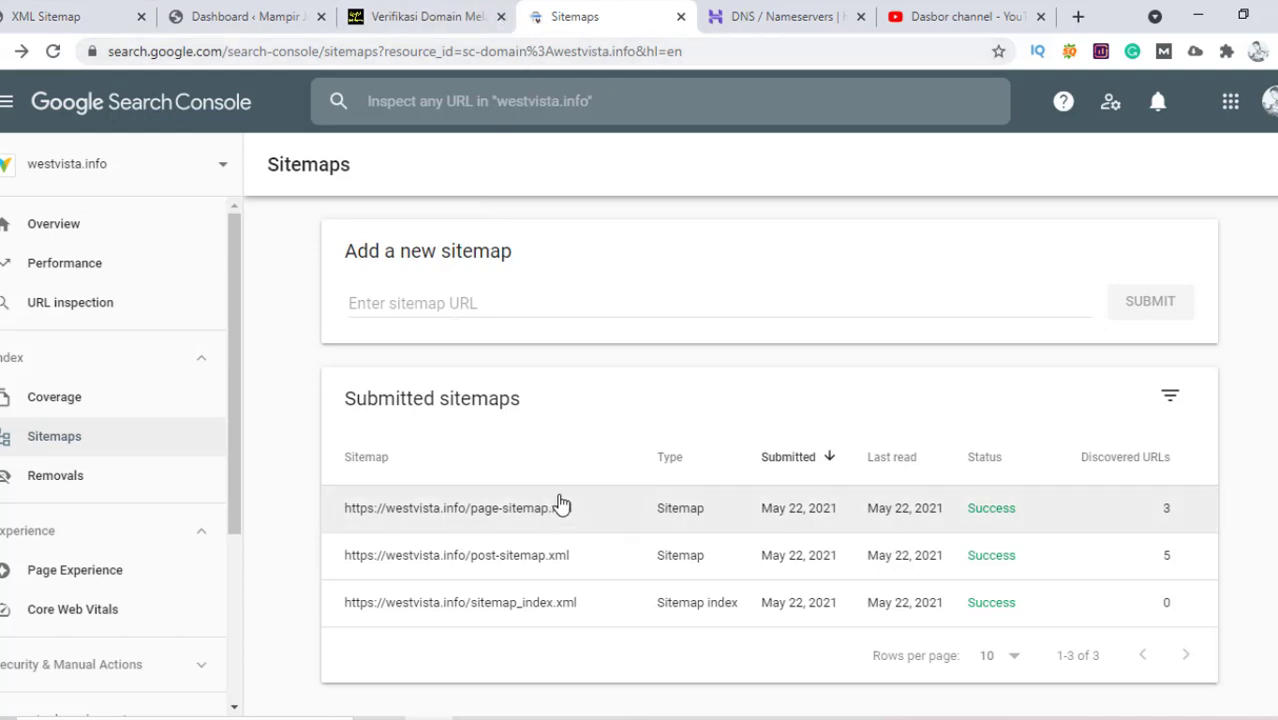
click(413, 50)
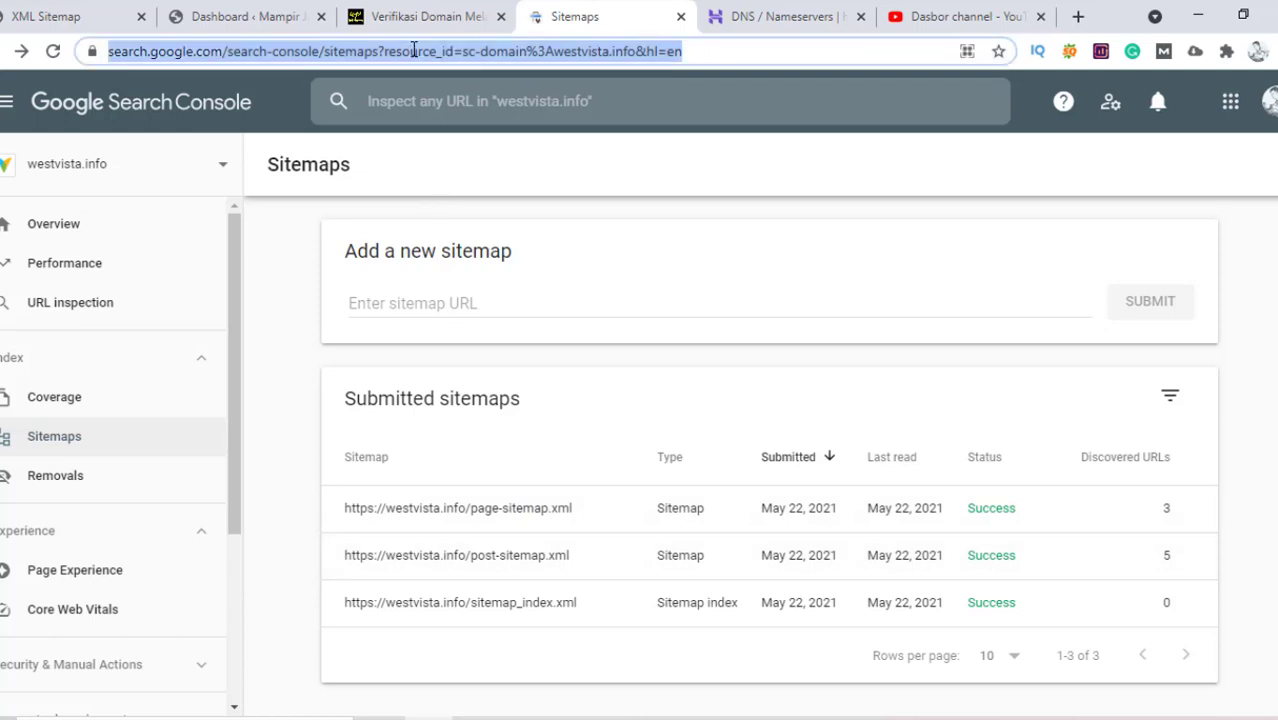
text(goo)
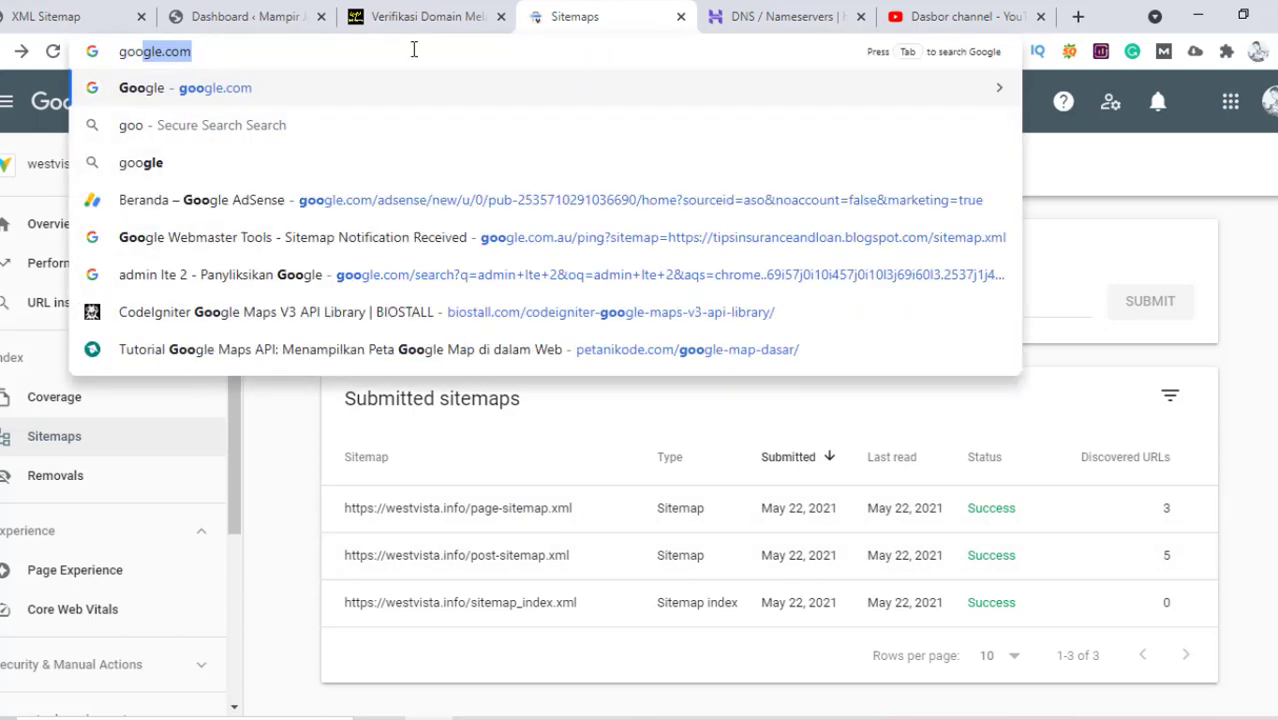
key(Down)
key(Down)
key(Down)
key(Down)
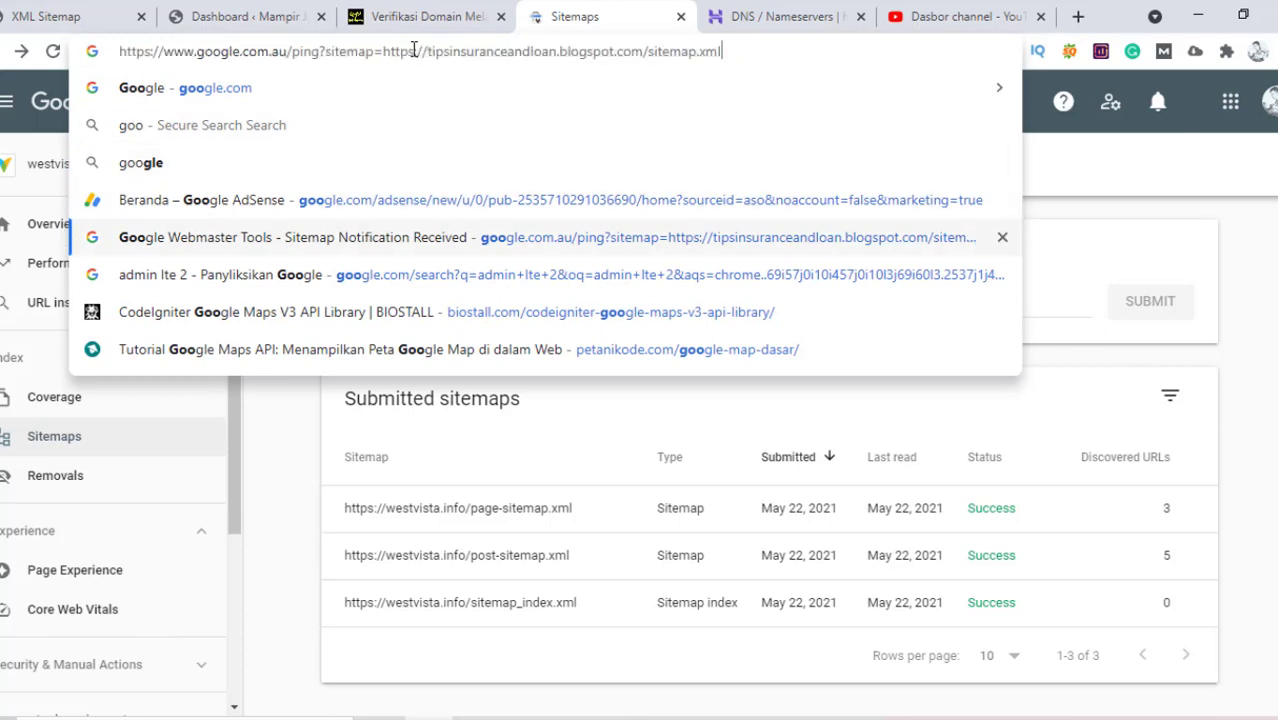
drag(385, 51, 758, 67)
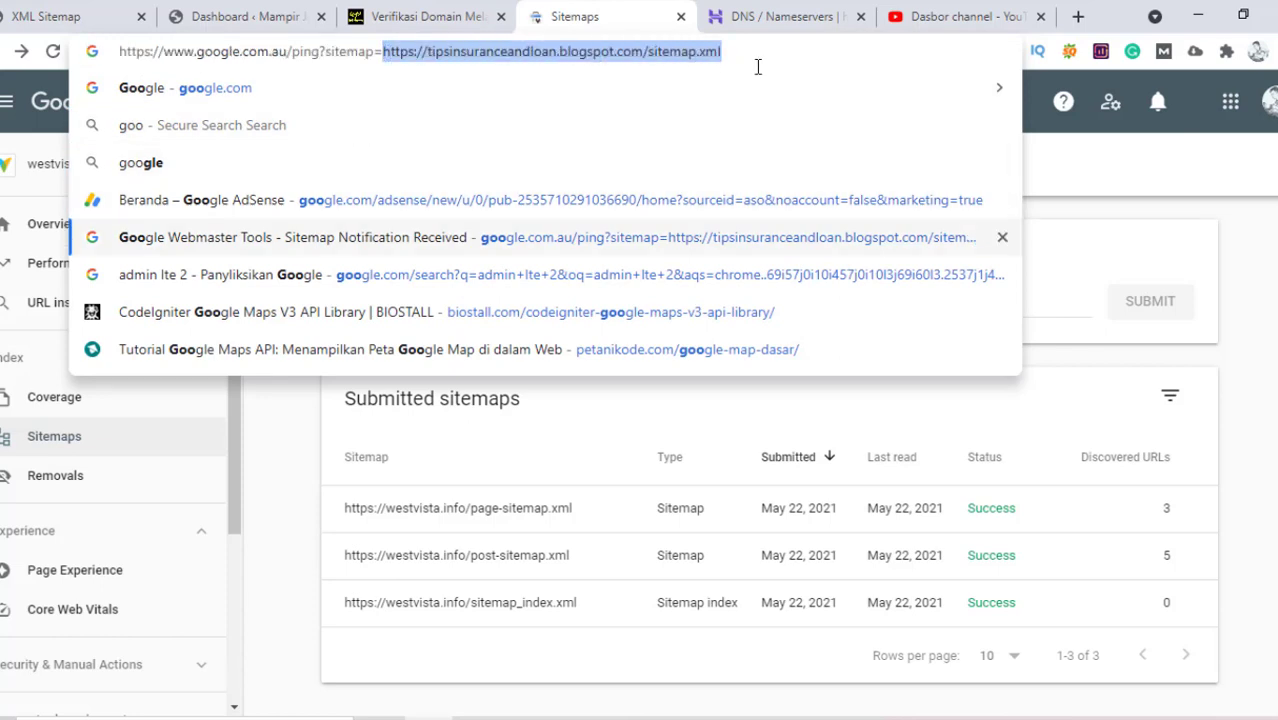
key(ctrl+v)
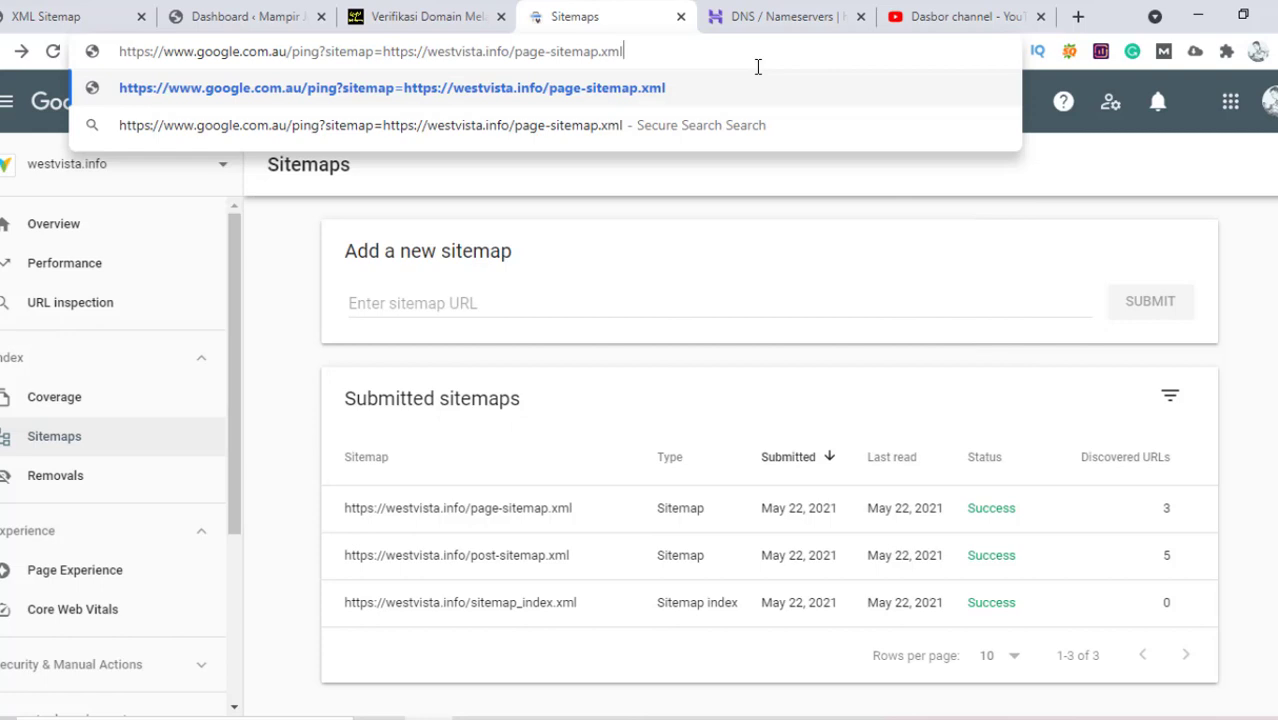
key(Return)
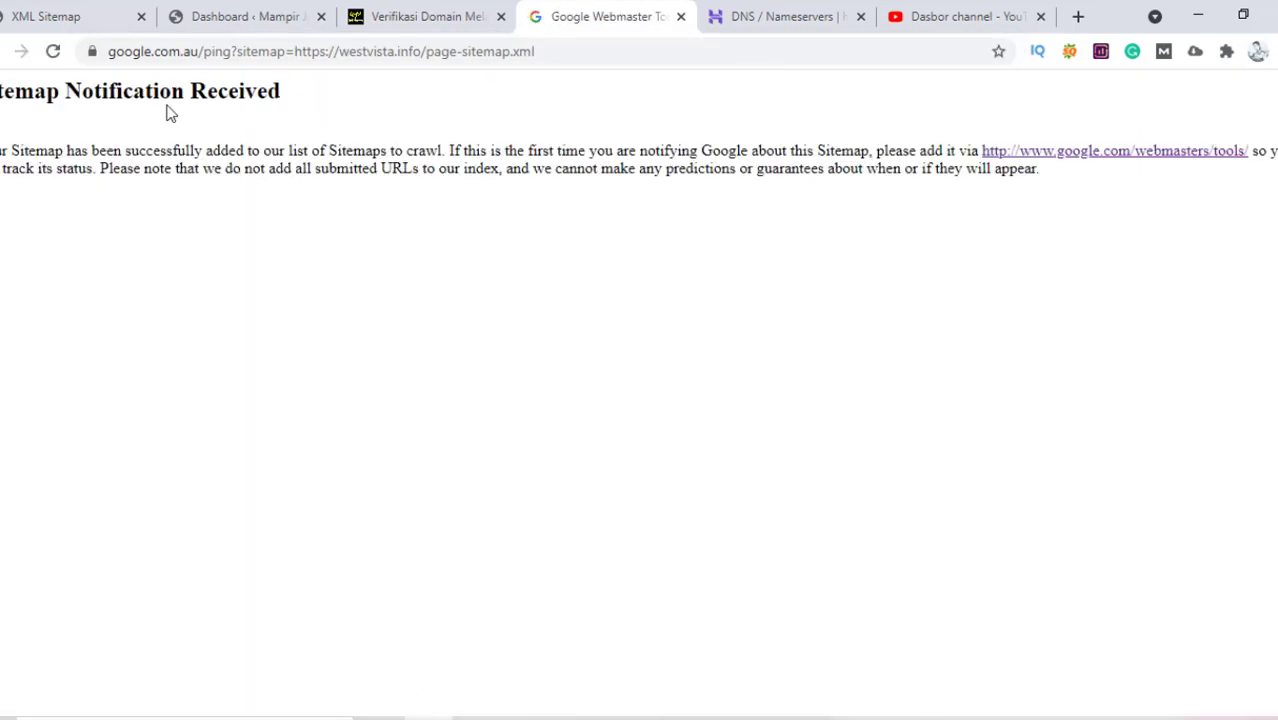
- Copy the page sitemap link from the XML Sitemap page and resend the Google sitemap ping with it
click(42, 18)
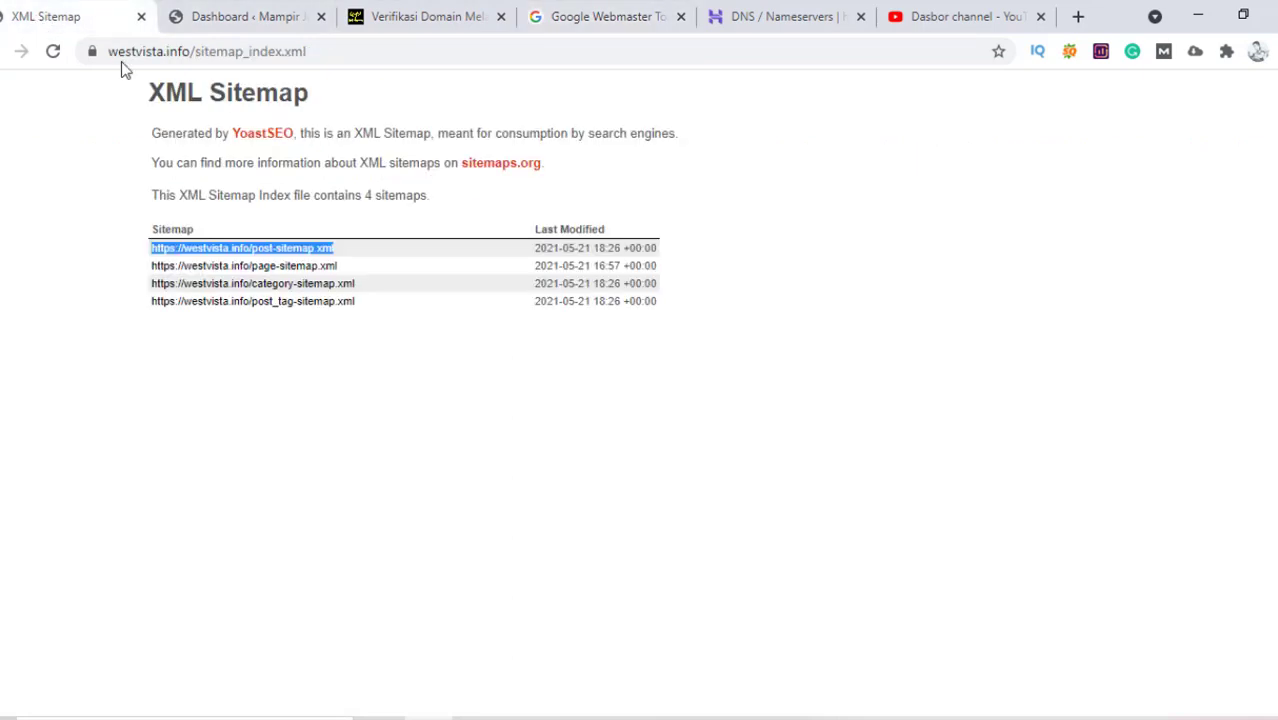
right_click(281, 270)
click(337, 380)
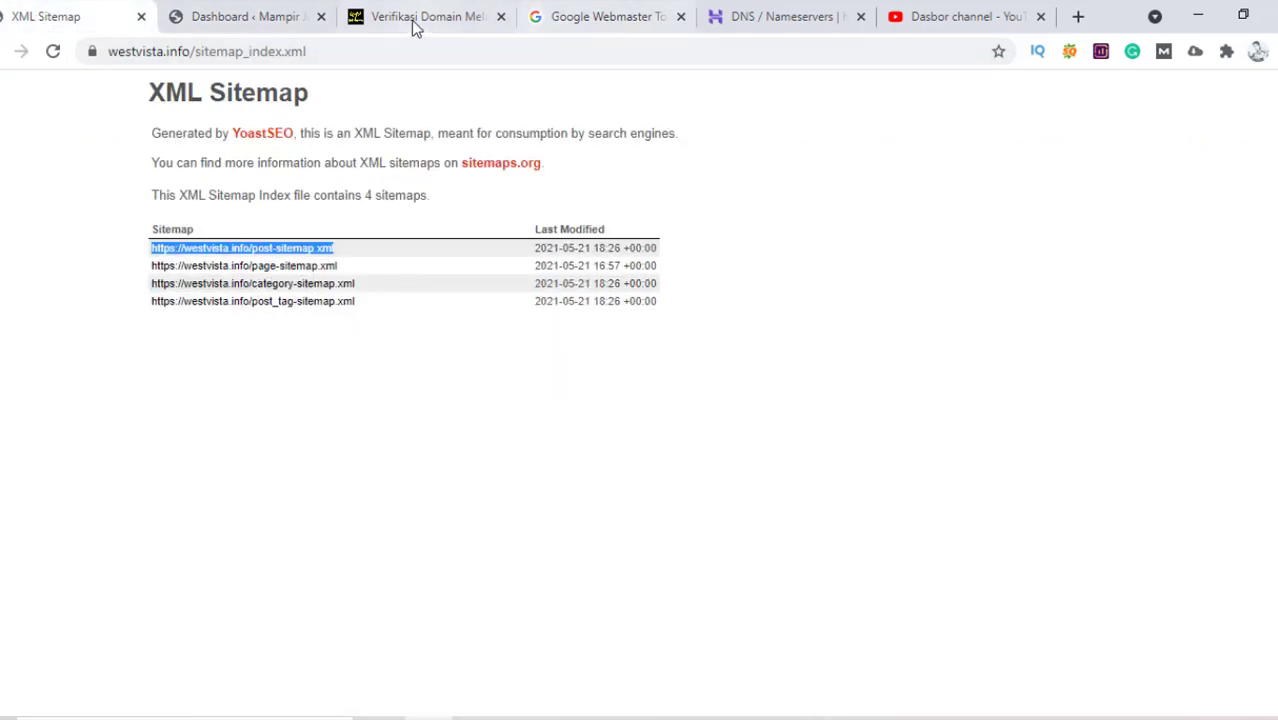
click(565, 17)
drag(294, 51, 560, 50)
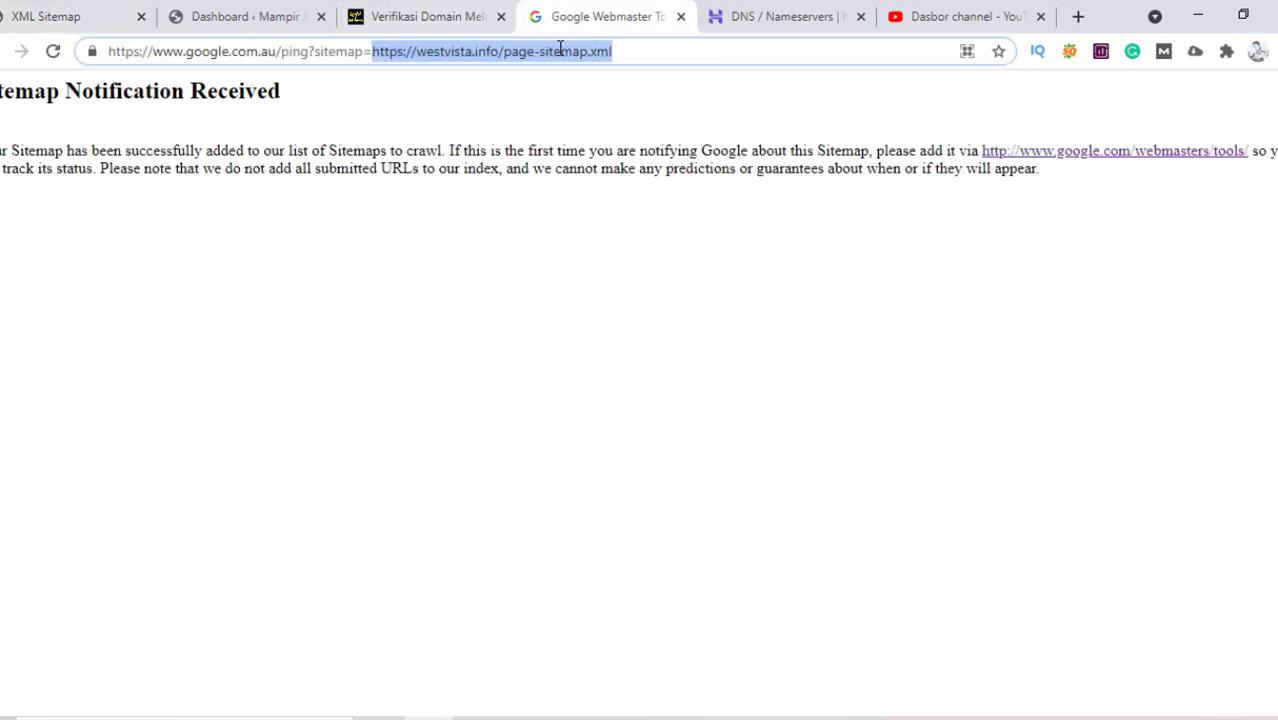
key(ctrl+v)
key(Return)
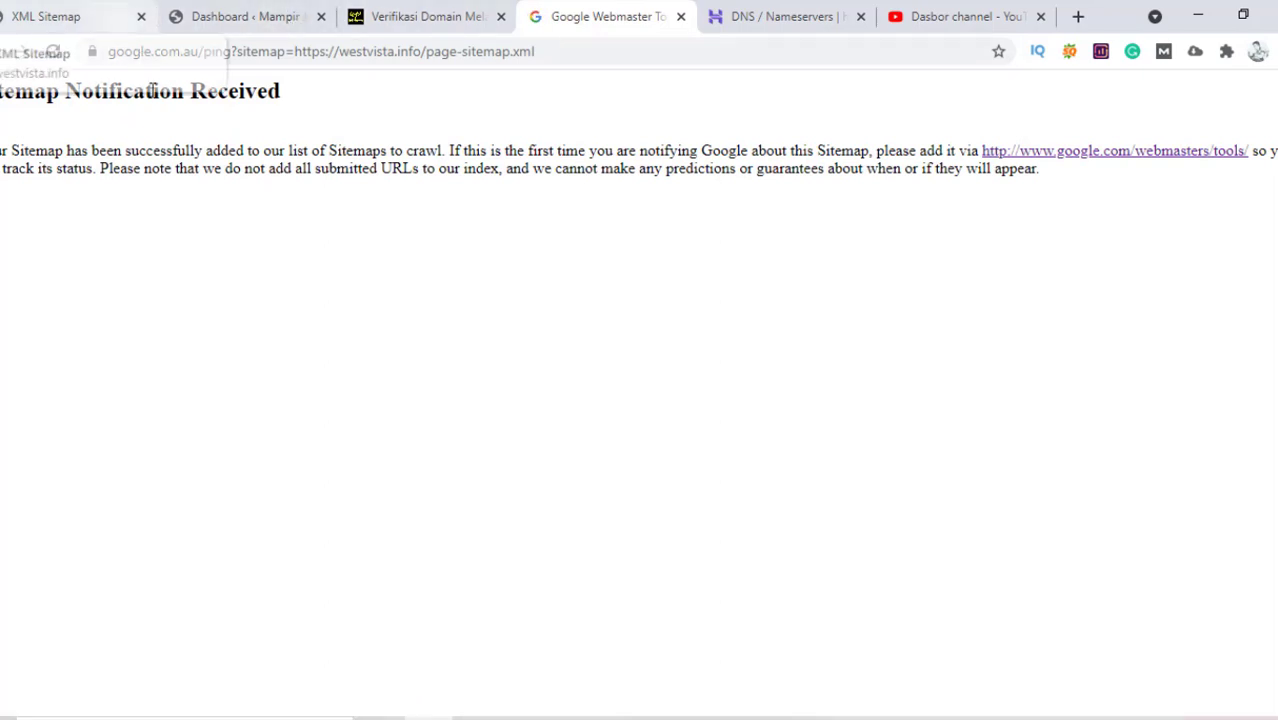
- Open the Bing Webmaster Tools Sitemaps page for westvista.info from the browsing history suggestions for bing
click(152, 45)
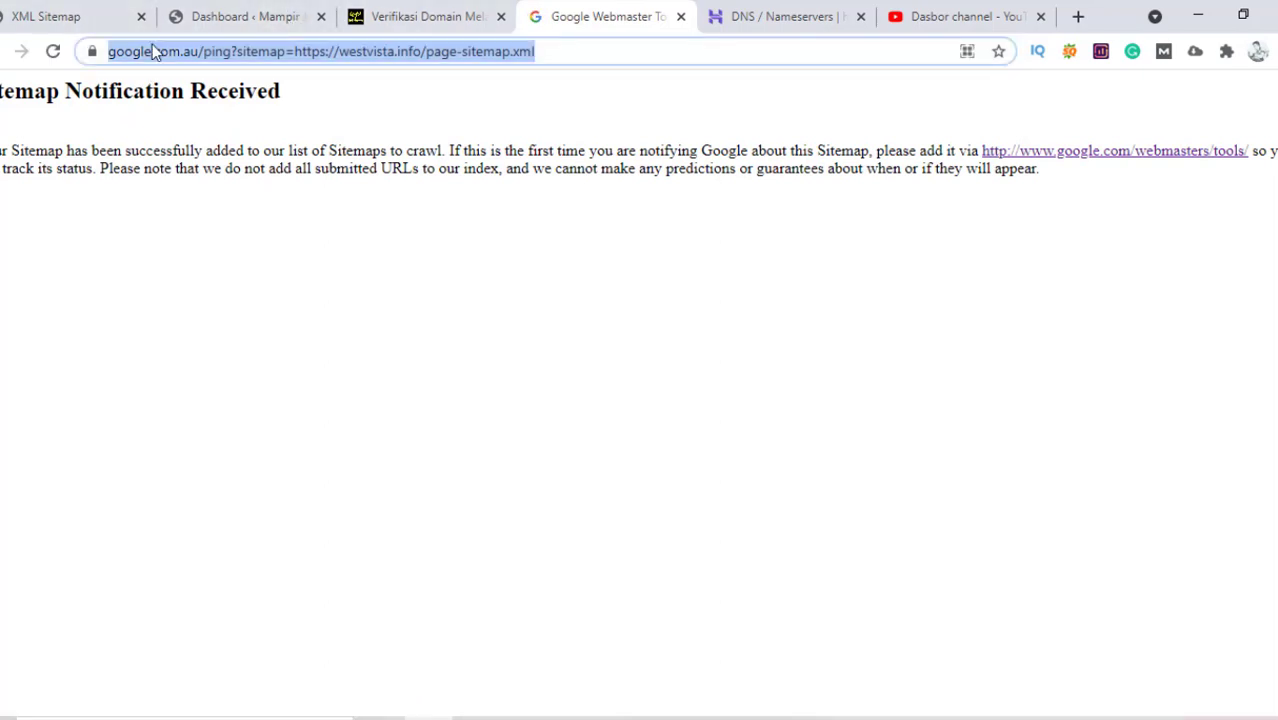
text(bing)
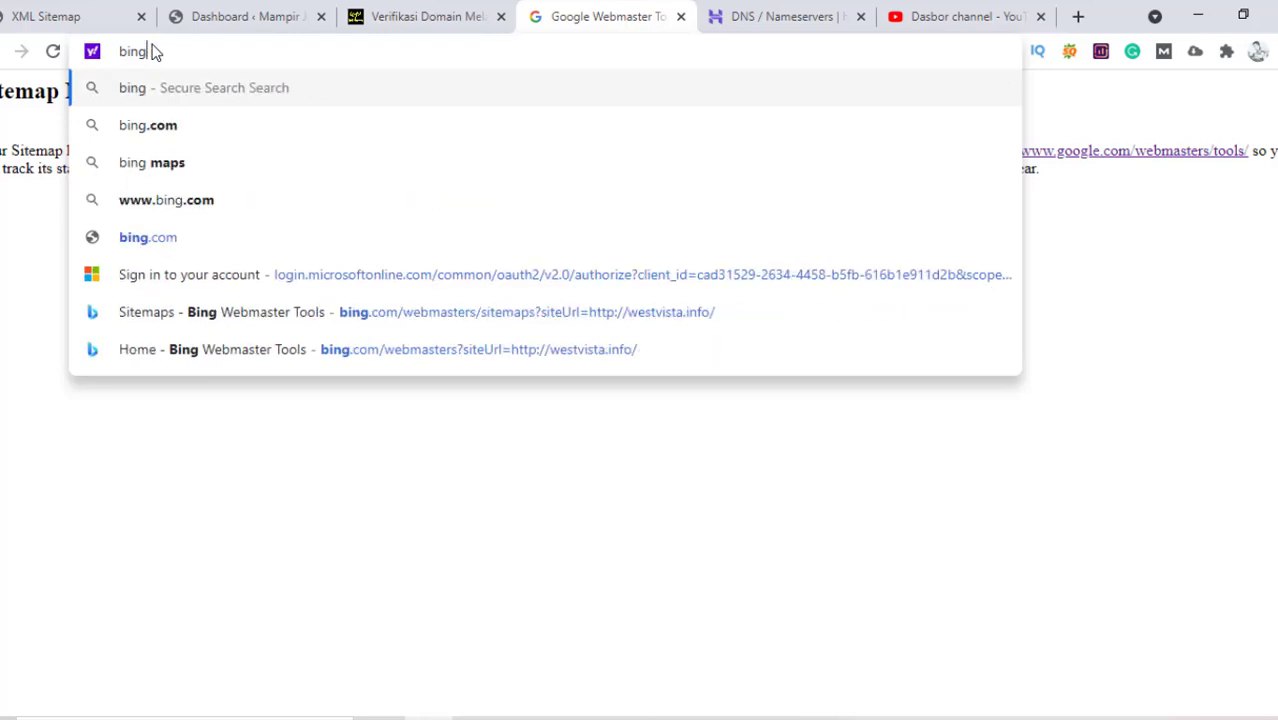
key(Down)
key(Down)
key(Down)
key(Down)
key(Down)
key(Down)
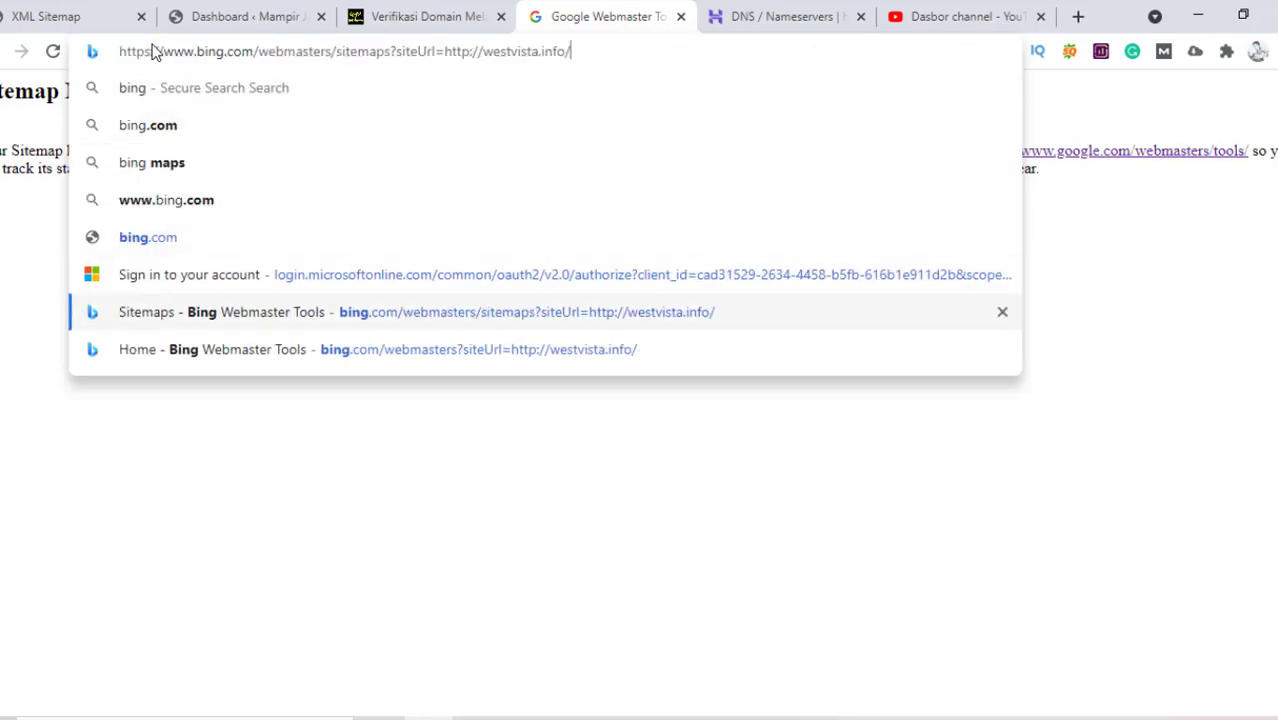
key(Return)
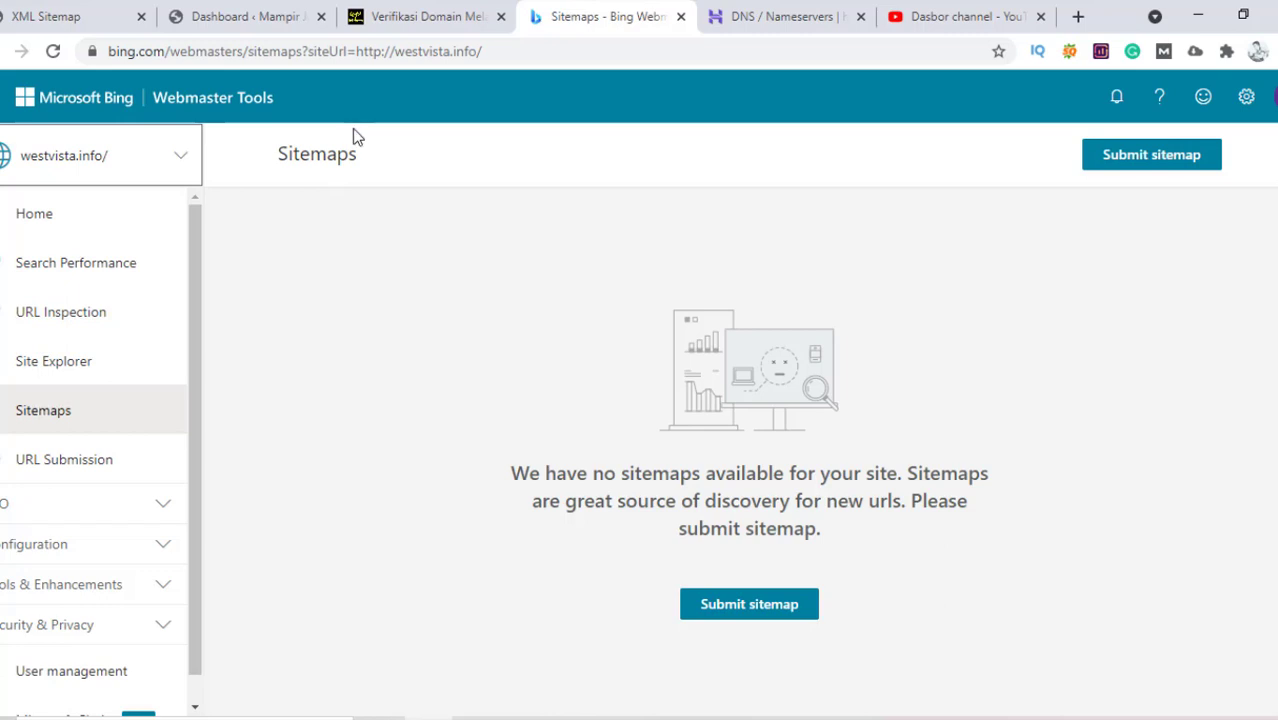
- View the methods for adding a site in Bing Webmaster Tools and cancel without adding one
click(55, 168)
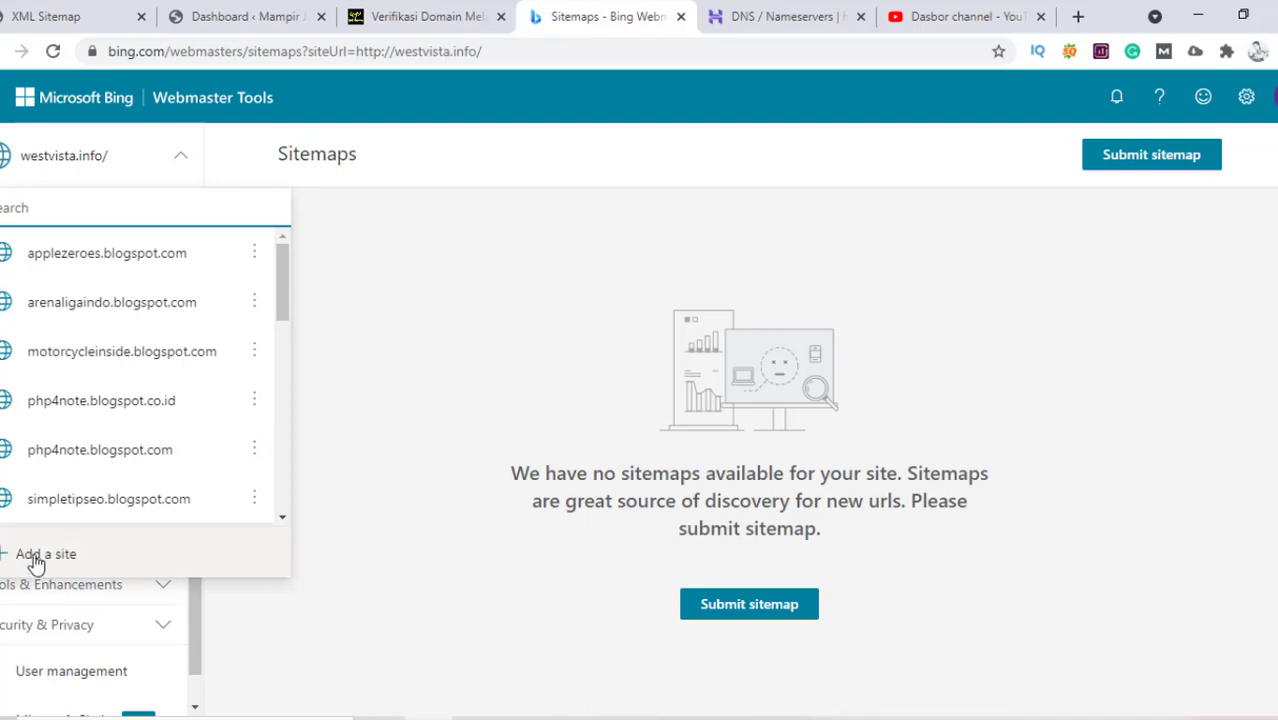
click(120, 150)
click(88, 175)
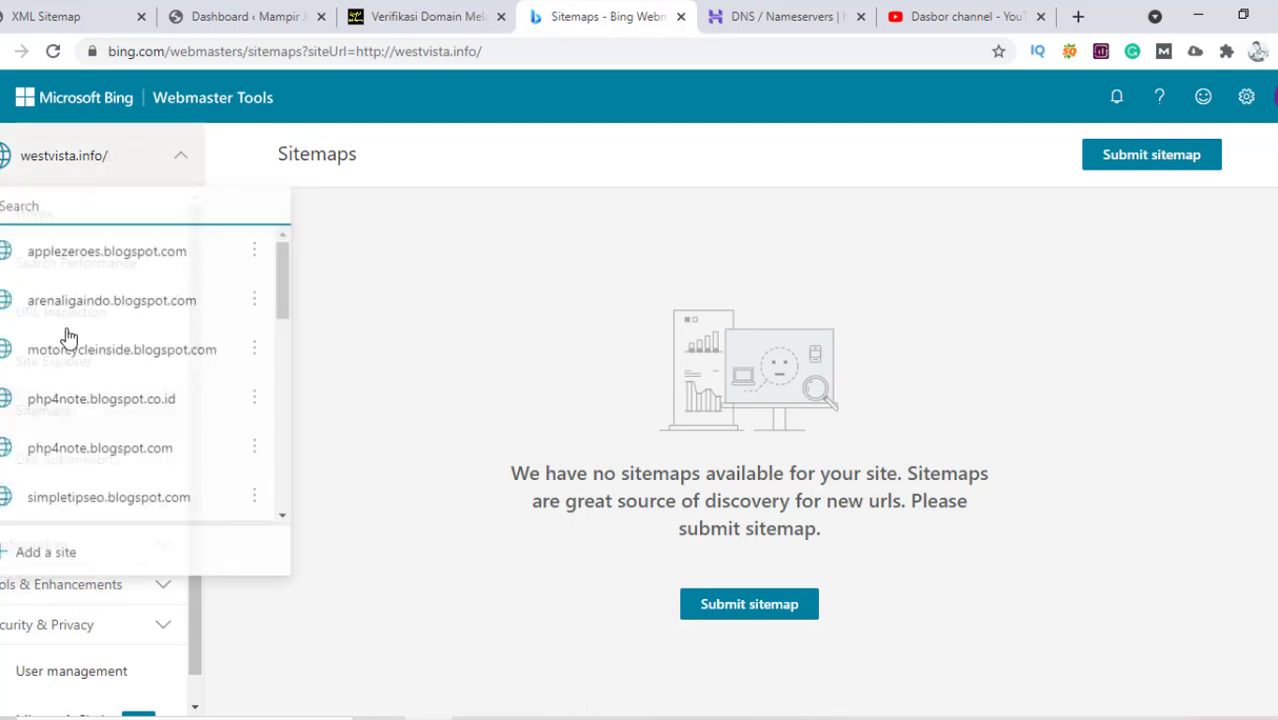
click(72, 558)
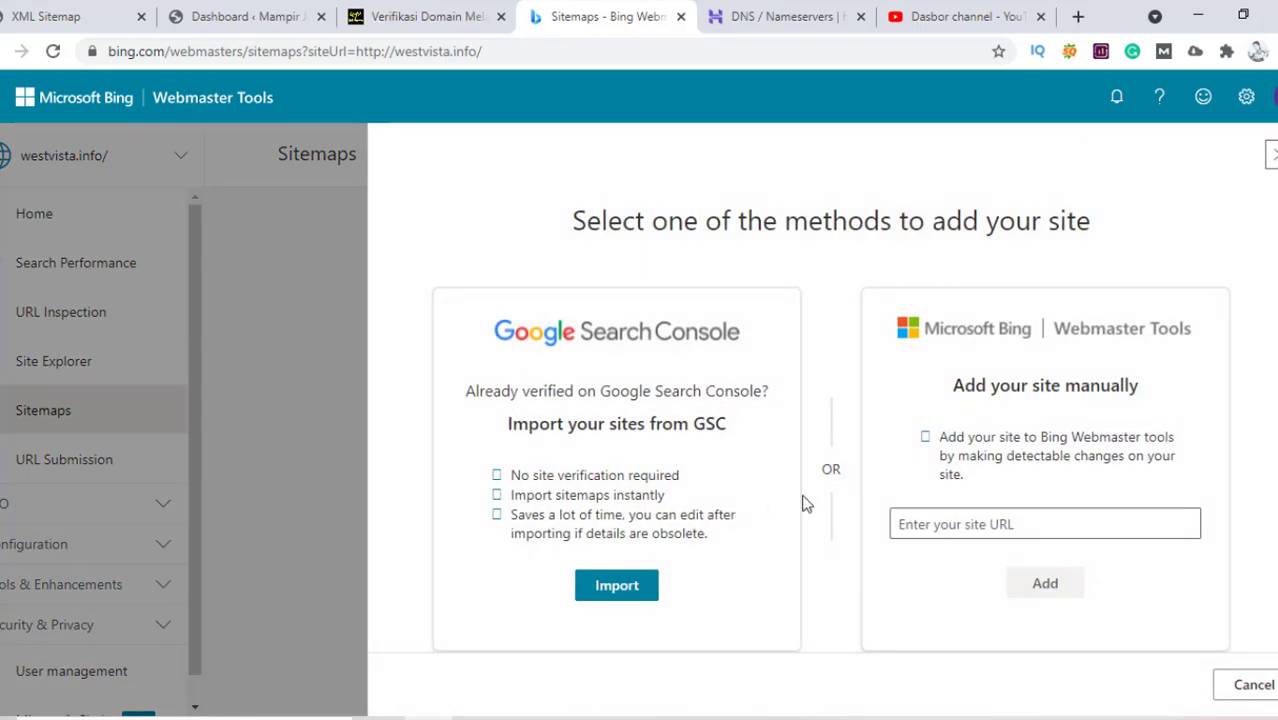
click(940, 522)
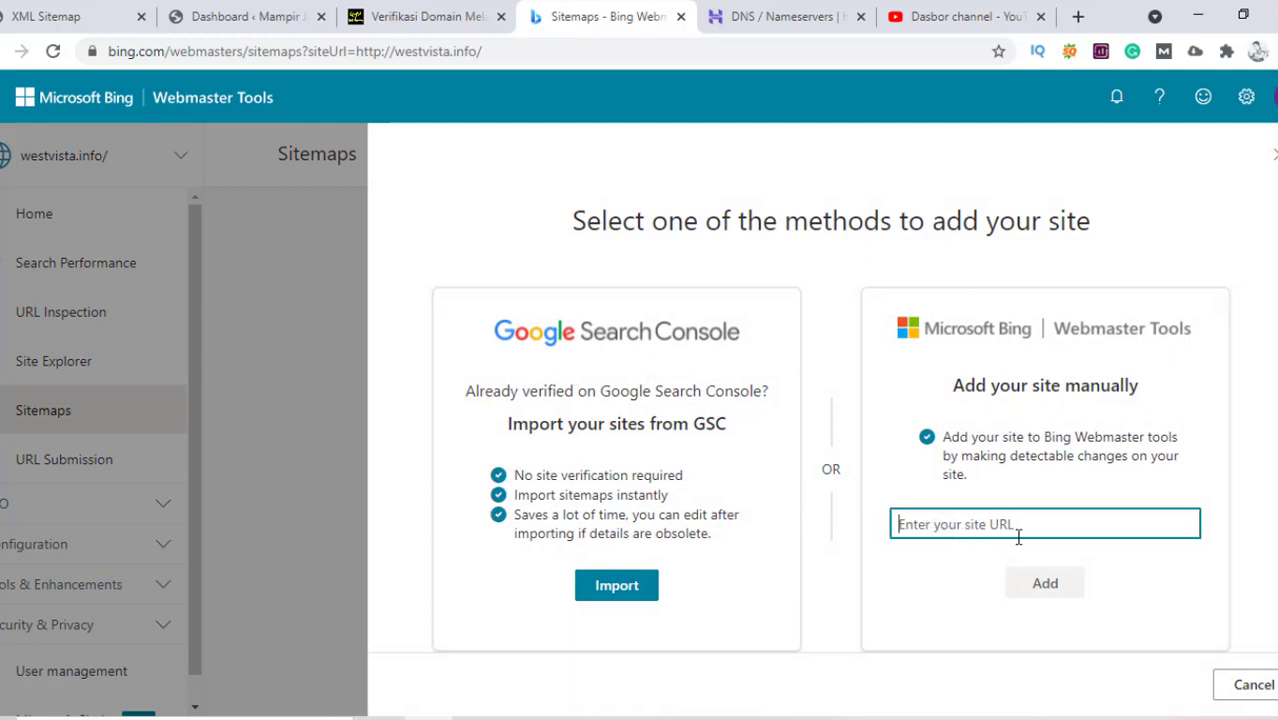
click(1044, 586)
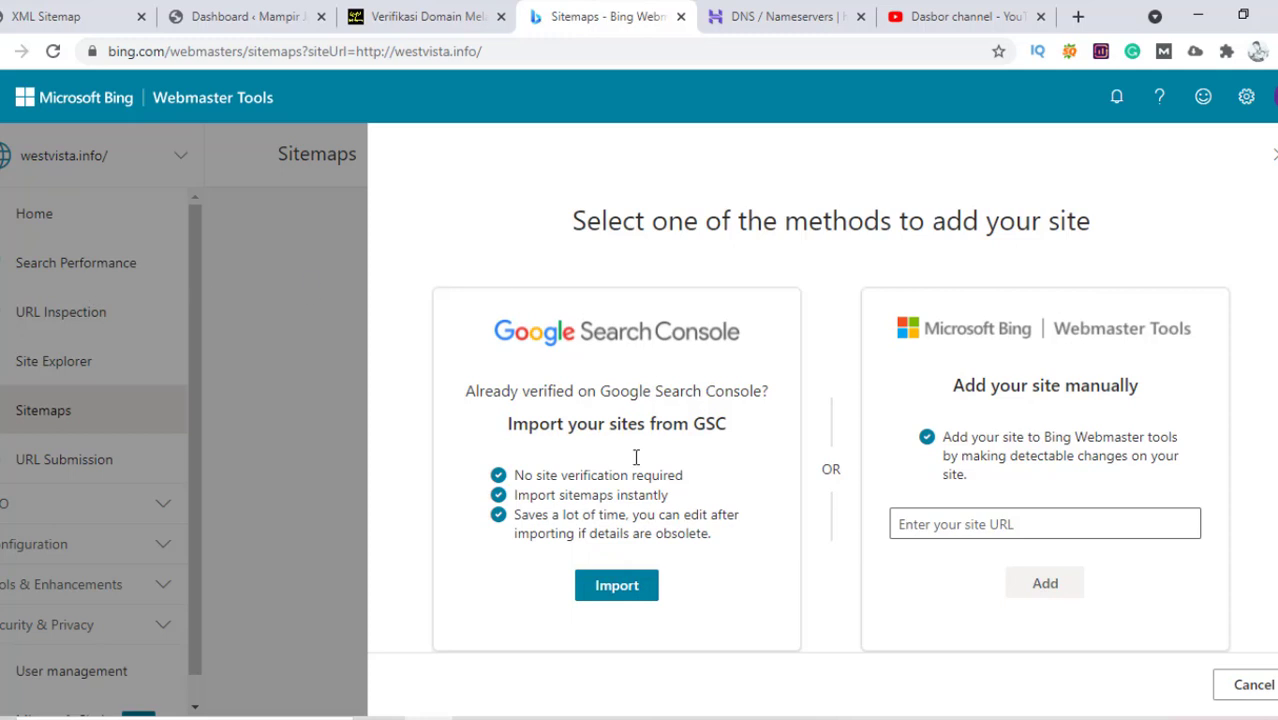
click(1250, 686)
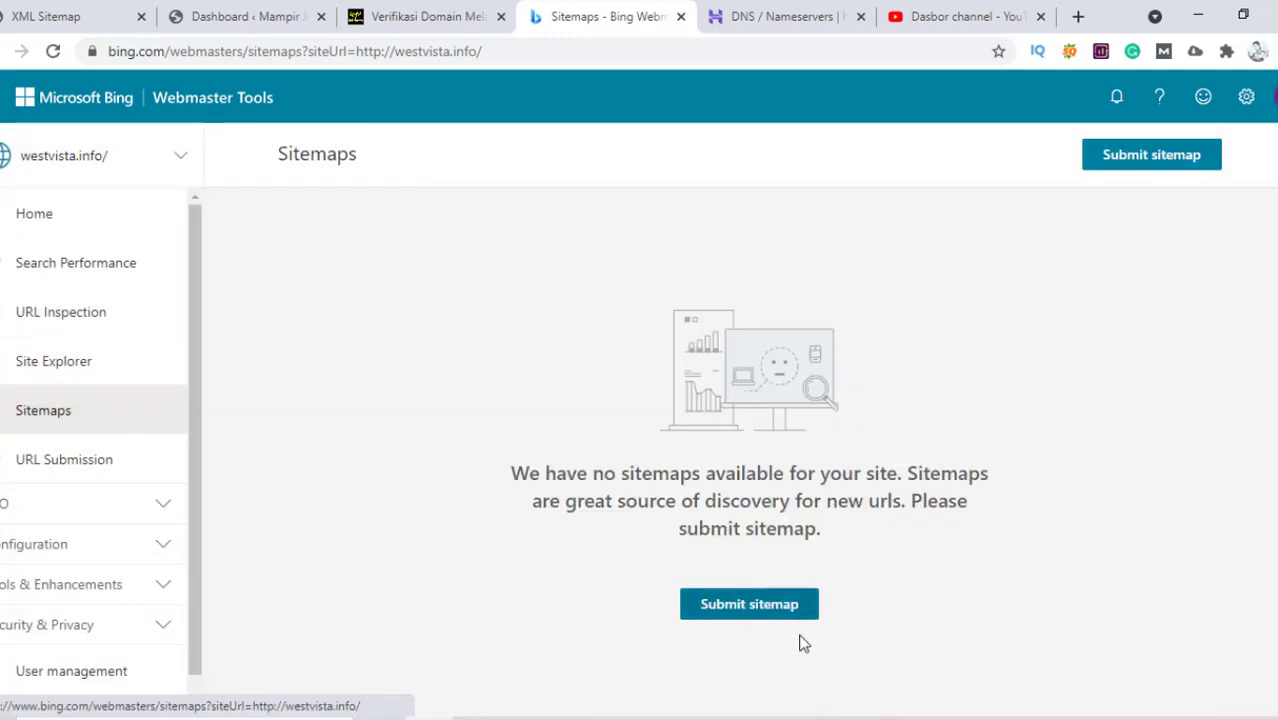
click(747, 606)
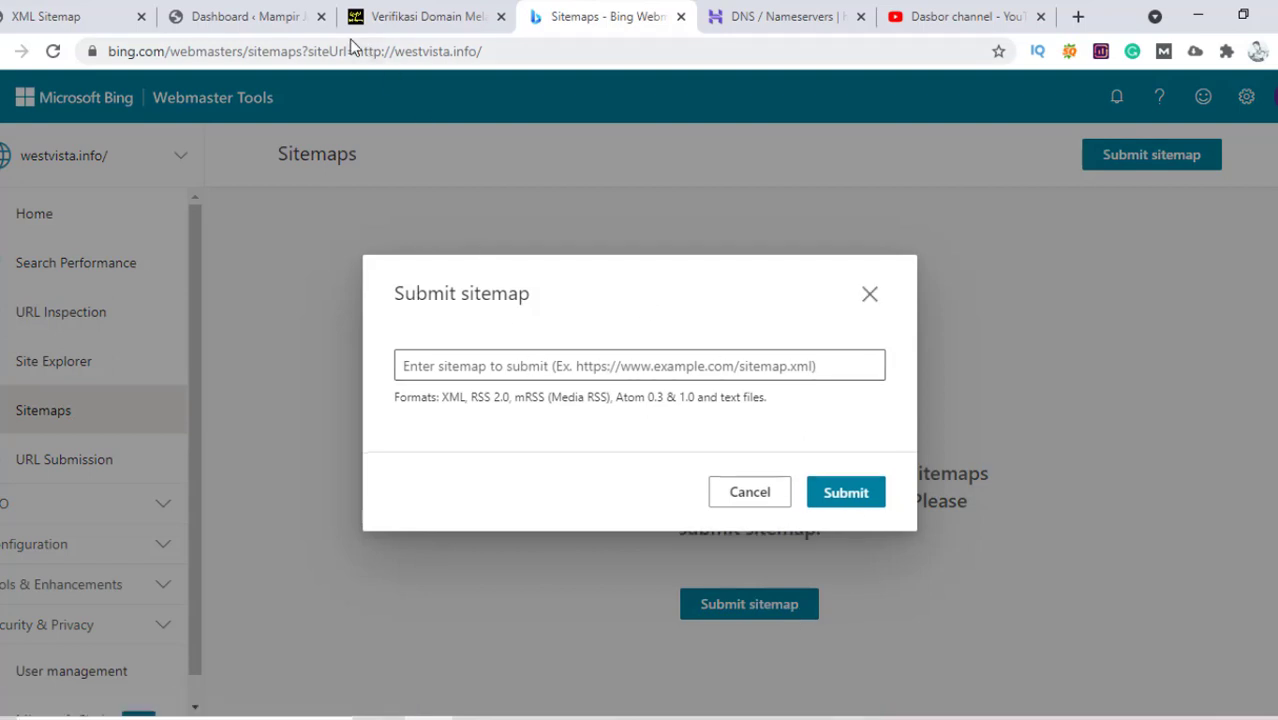
click(15, 20)
click(151, 50)
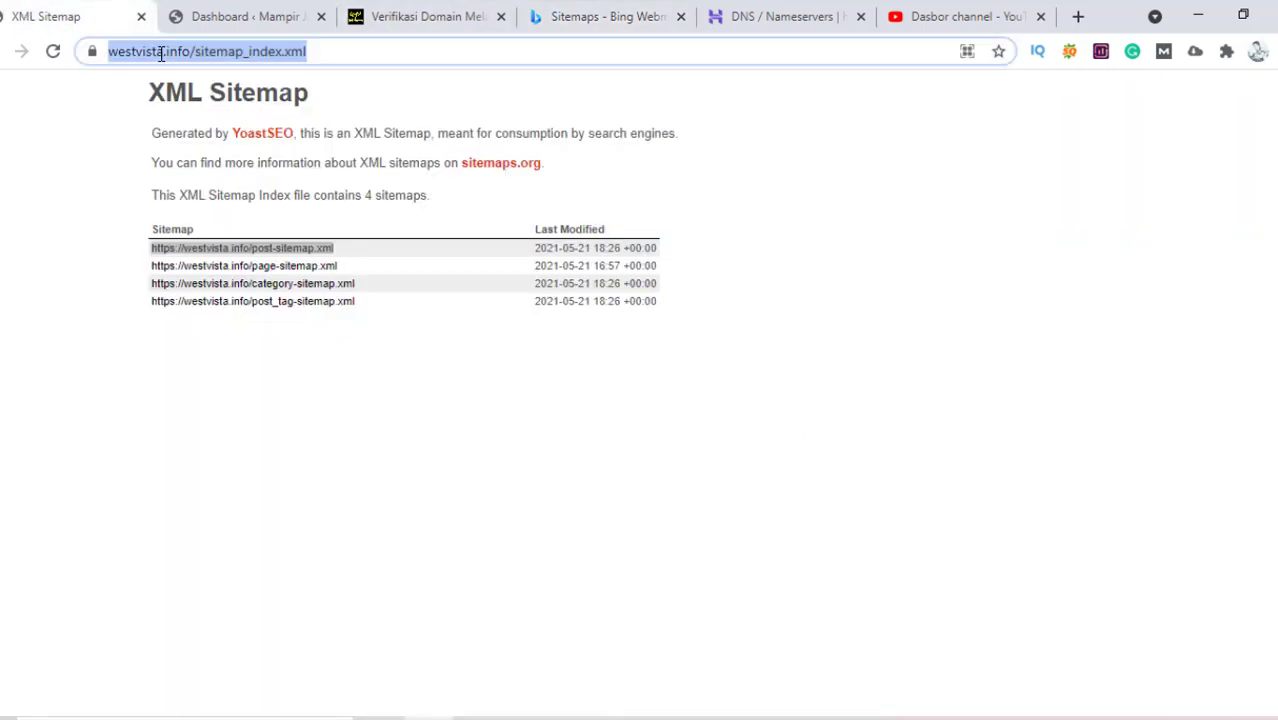
right_click(162, 52)
click(209, 162)
click(570, 18)
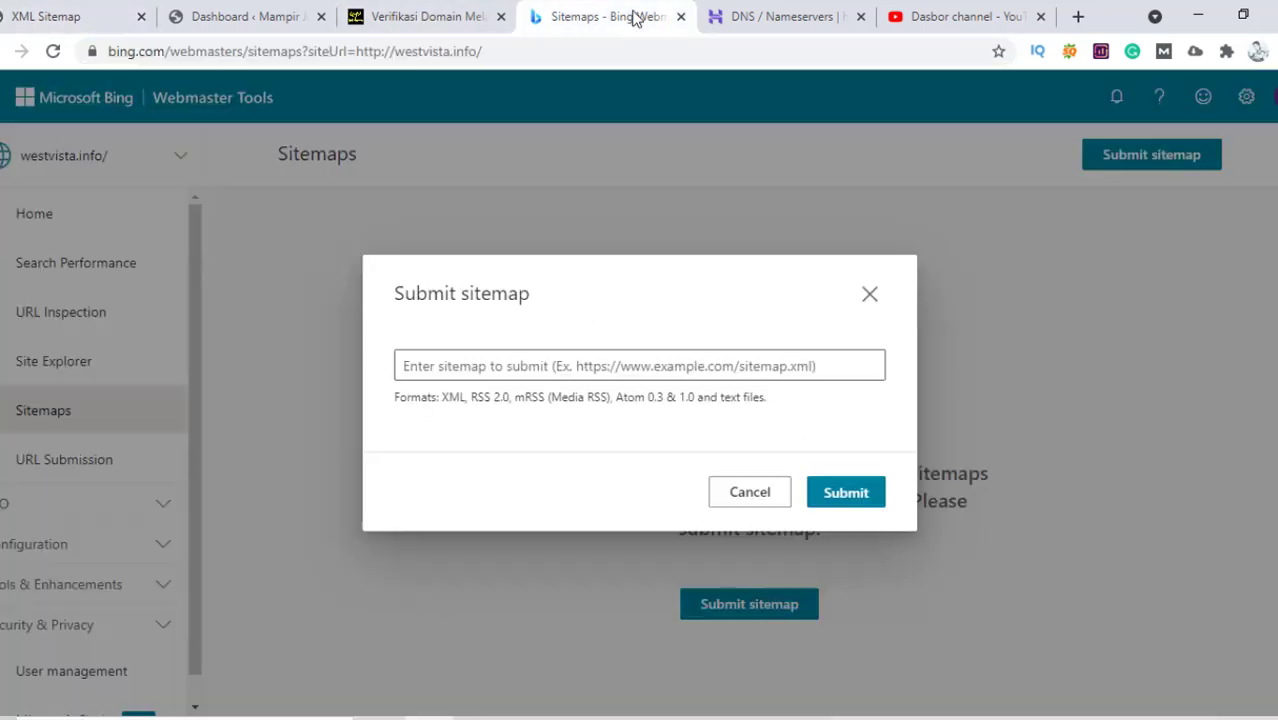
click(563, 363)
right_click(582, 364)
click(637, 506)
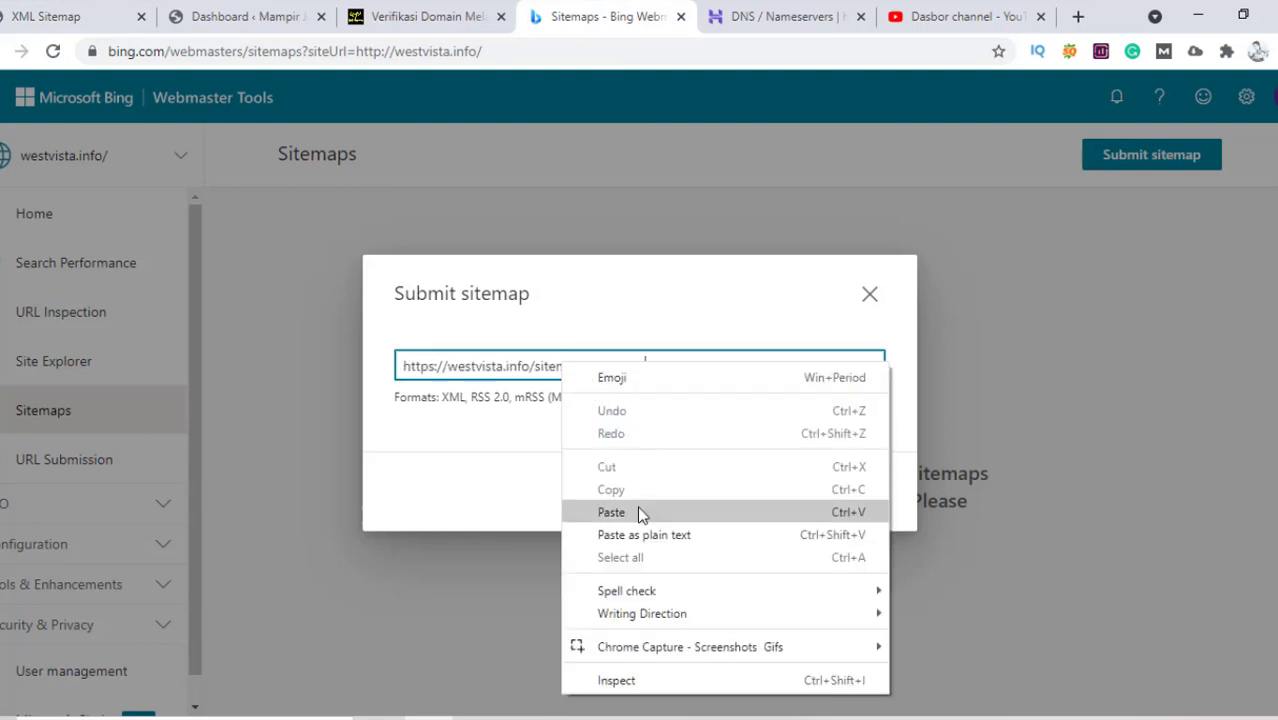
click(848, 494)
click(24, 18)
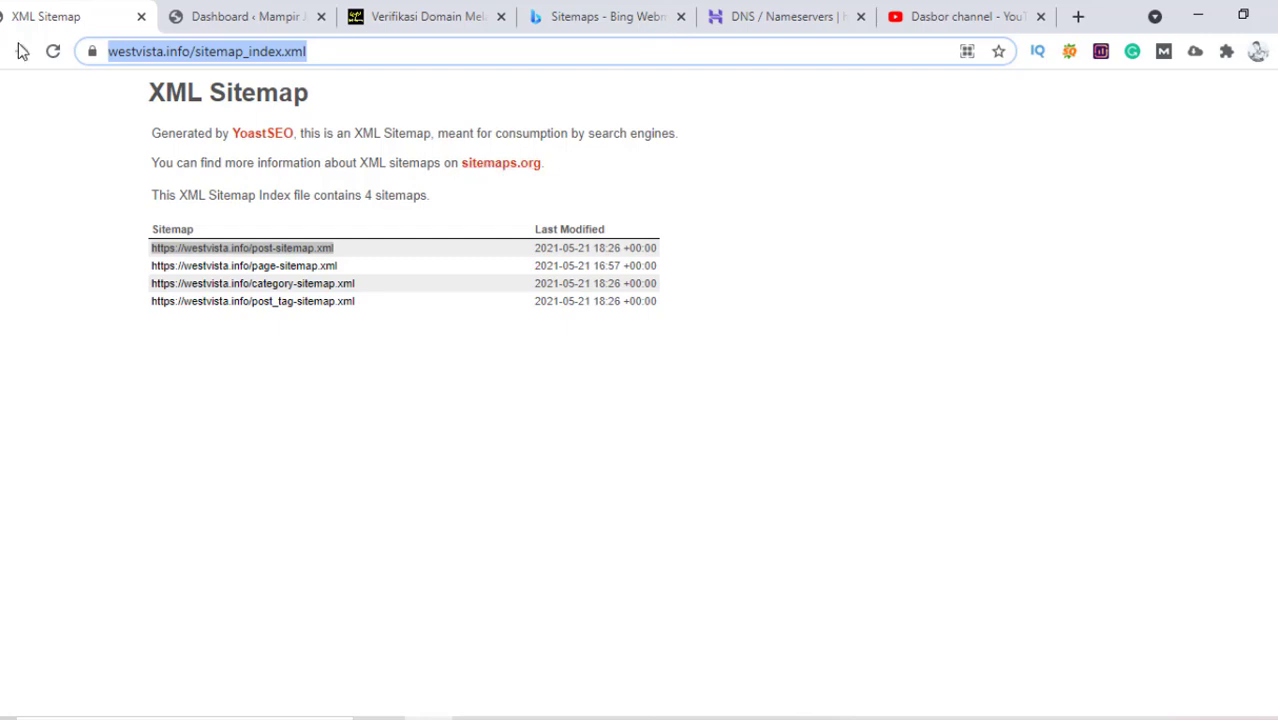
click(582, 20)
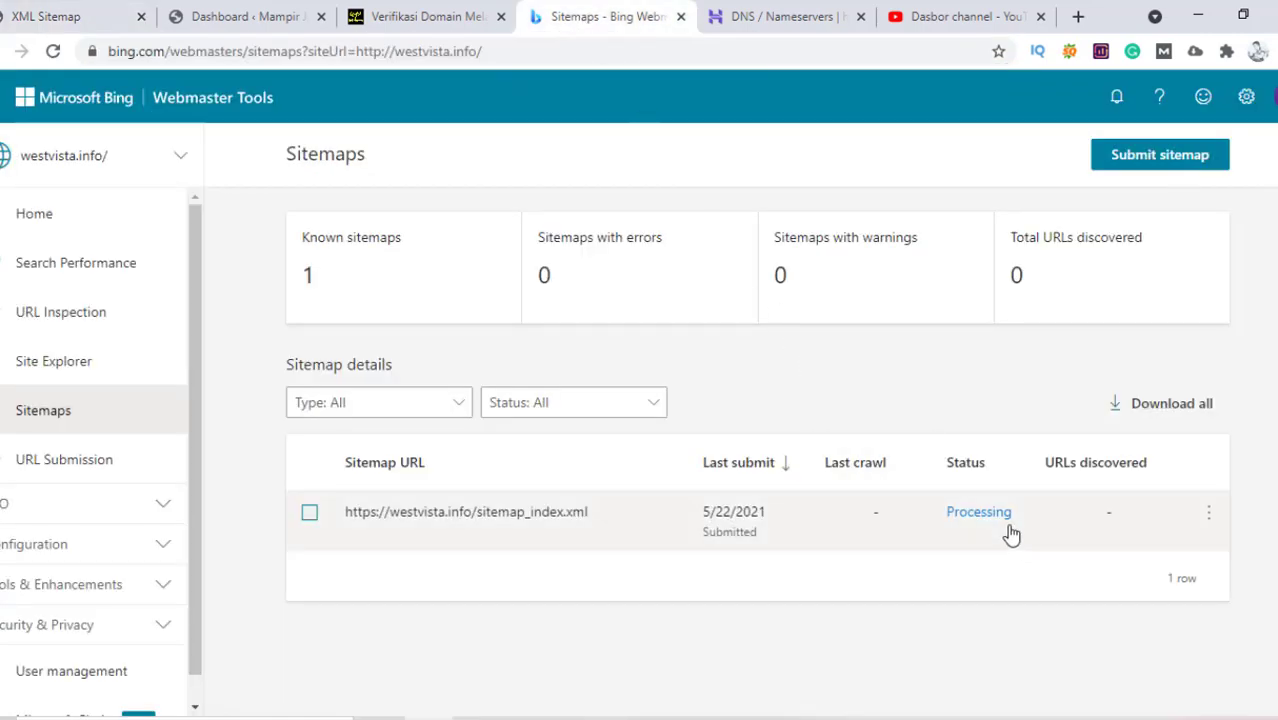
click(92, 22)
right_click(323, 255)
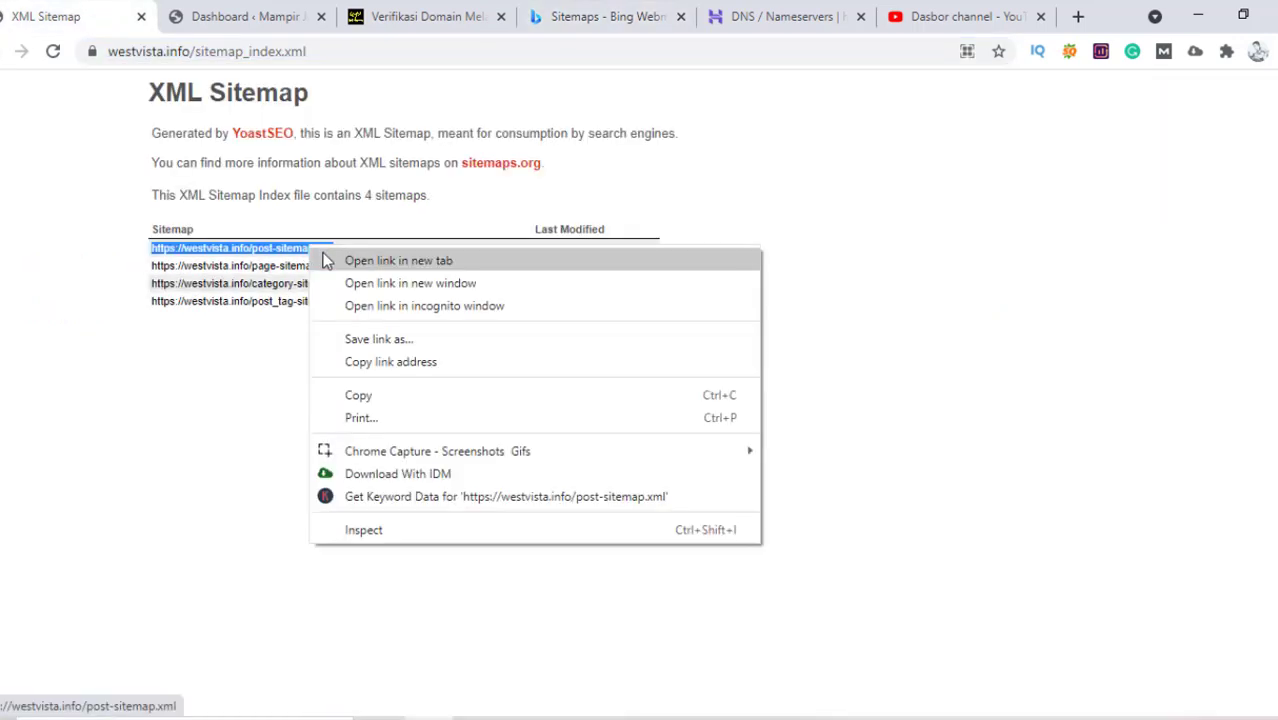
click(385, 361)
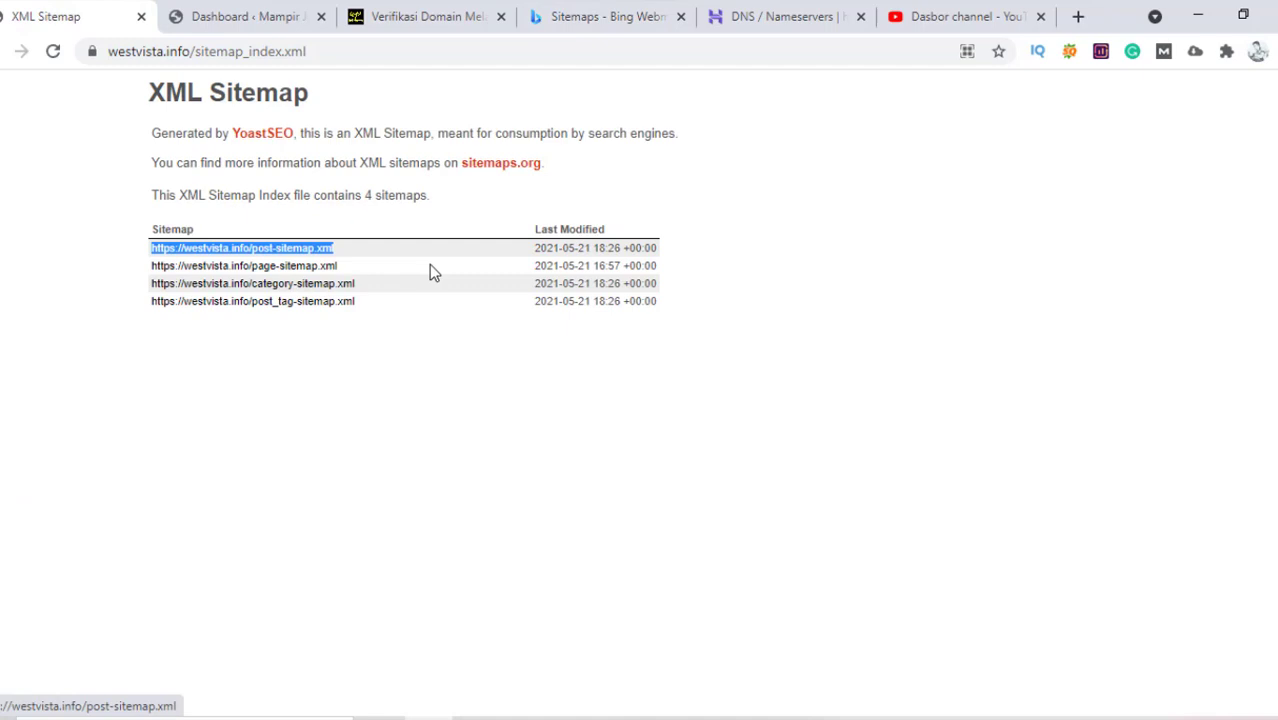
click(578, 18)
click(1155, 160)
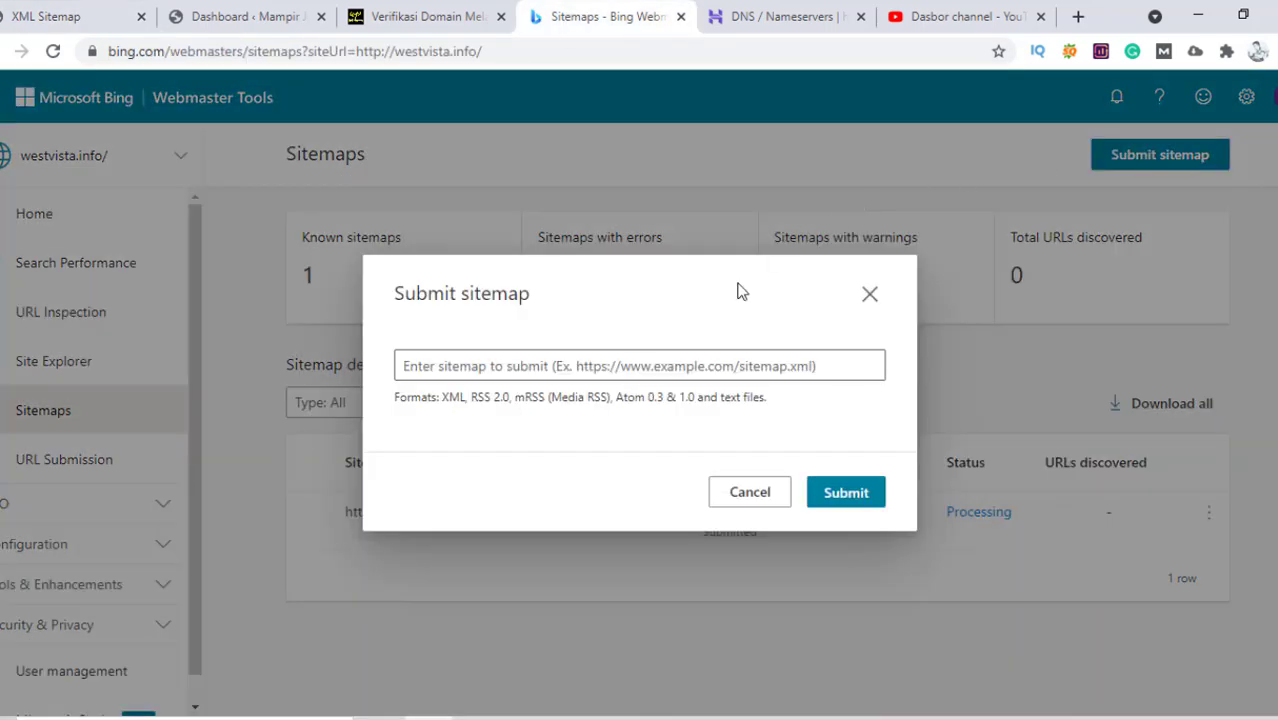
click(710, 364)
right_click(711, 360)
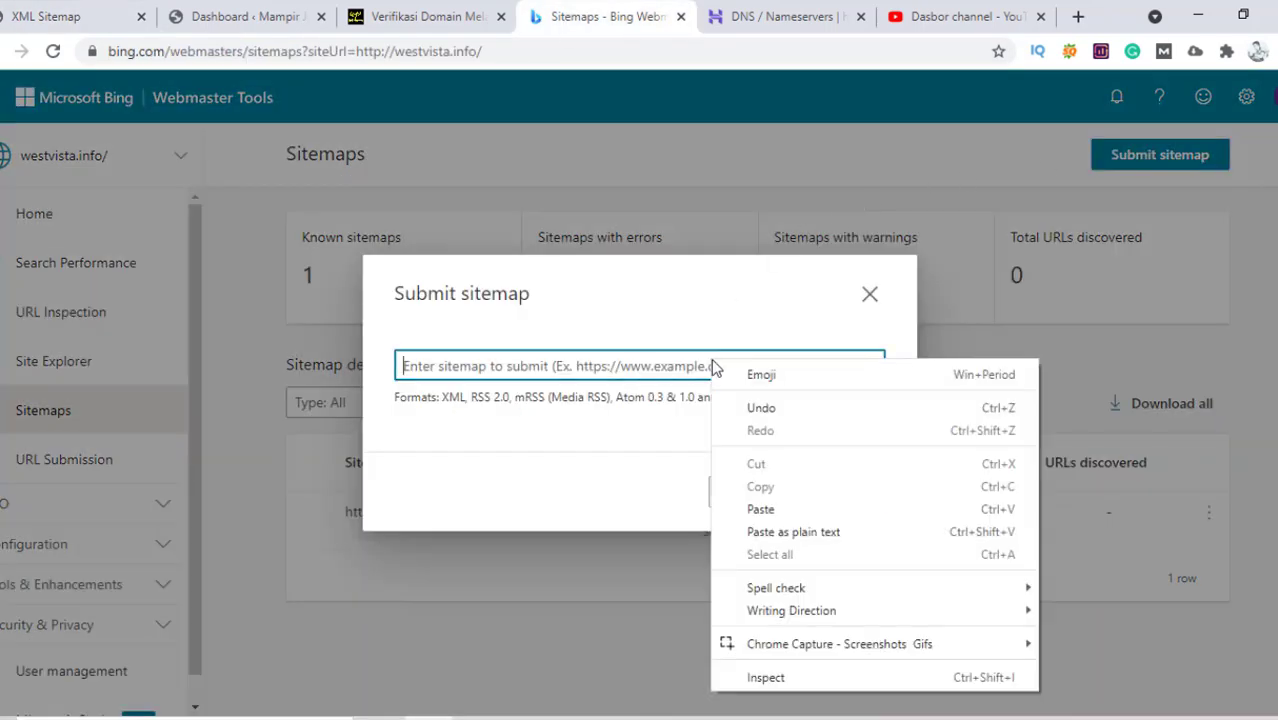
click(761, 508)
click(858, 500)
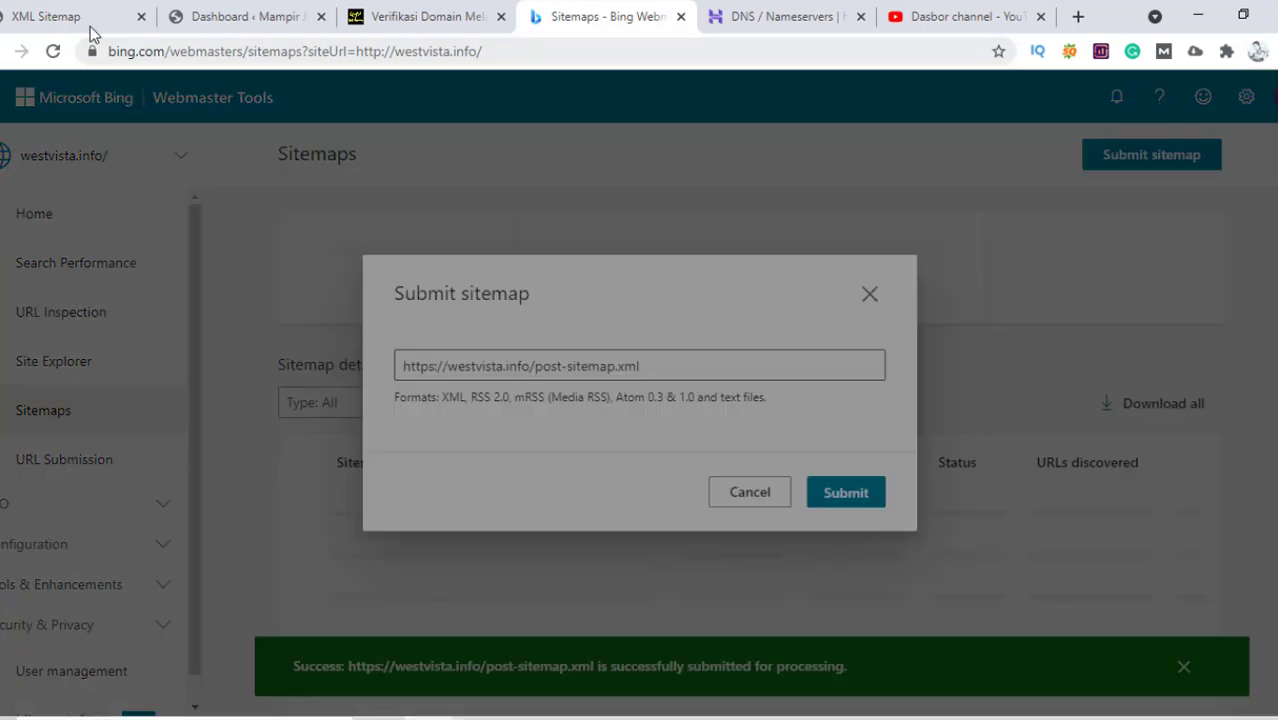
click(90, 22)
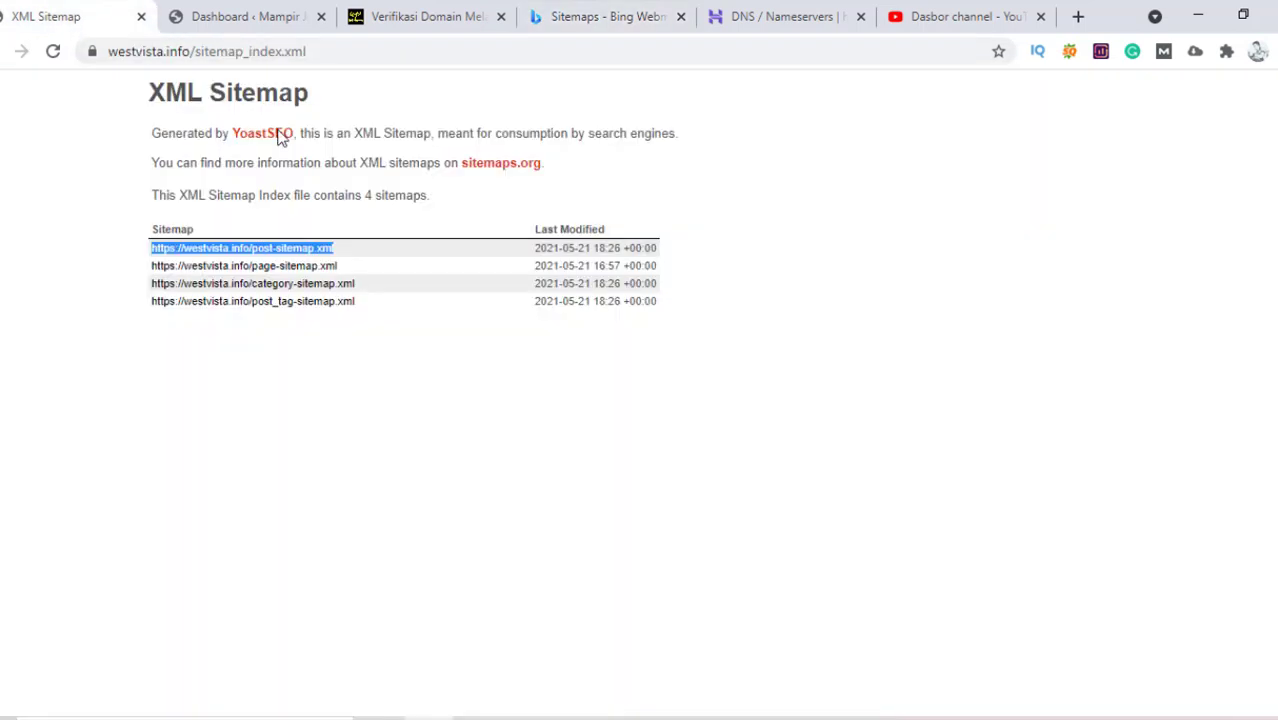
right_click(320, 267)
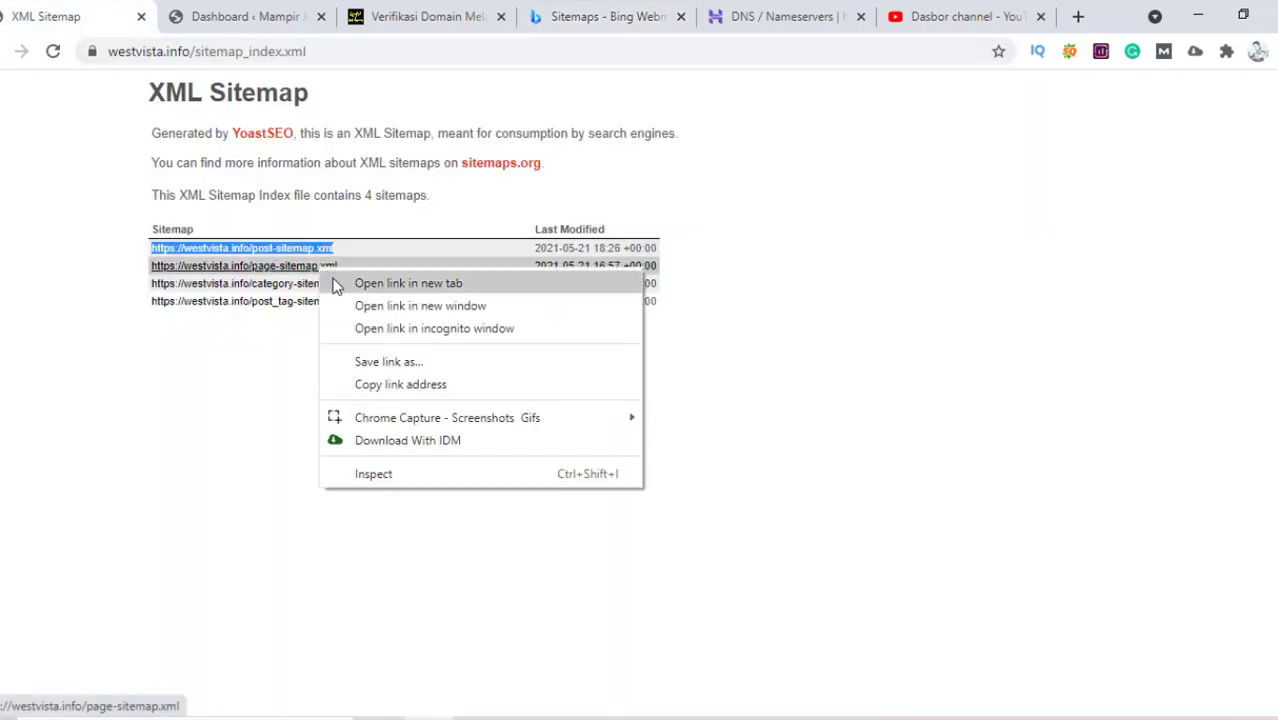
click(408, 384)
click(562, 18)
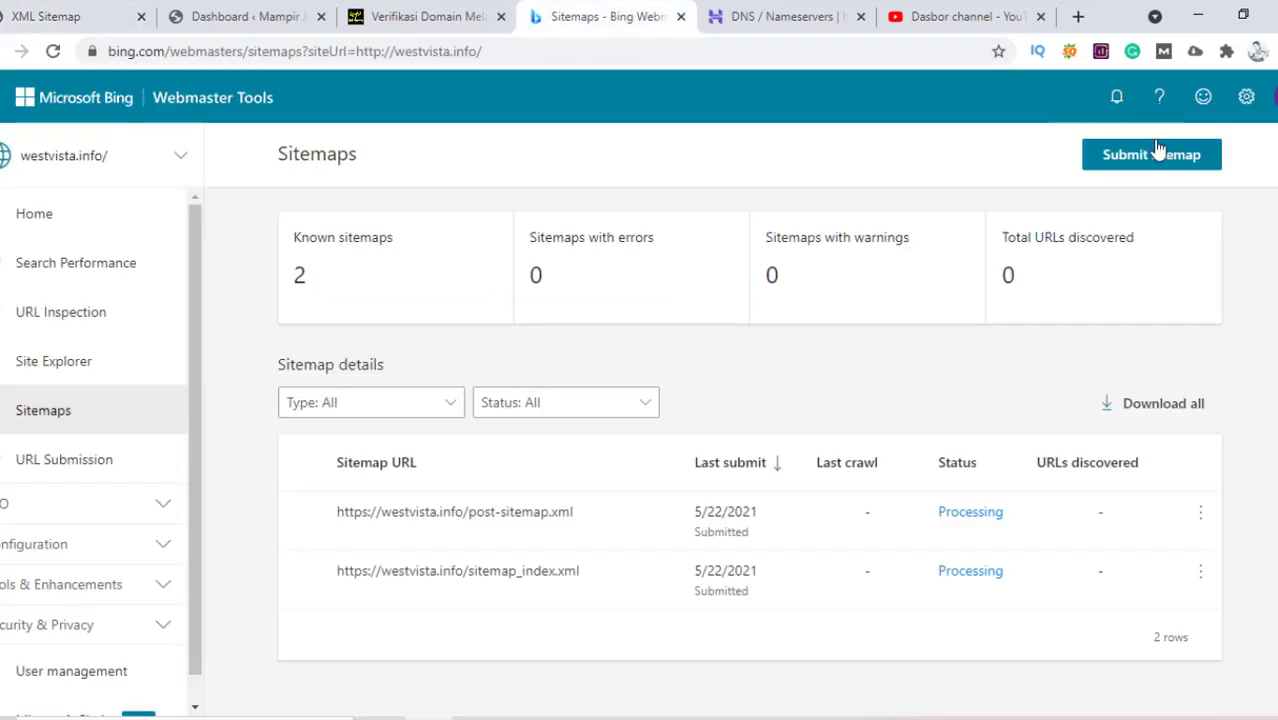
click(1157, 152)
click(678, 366)
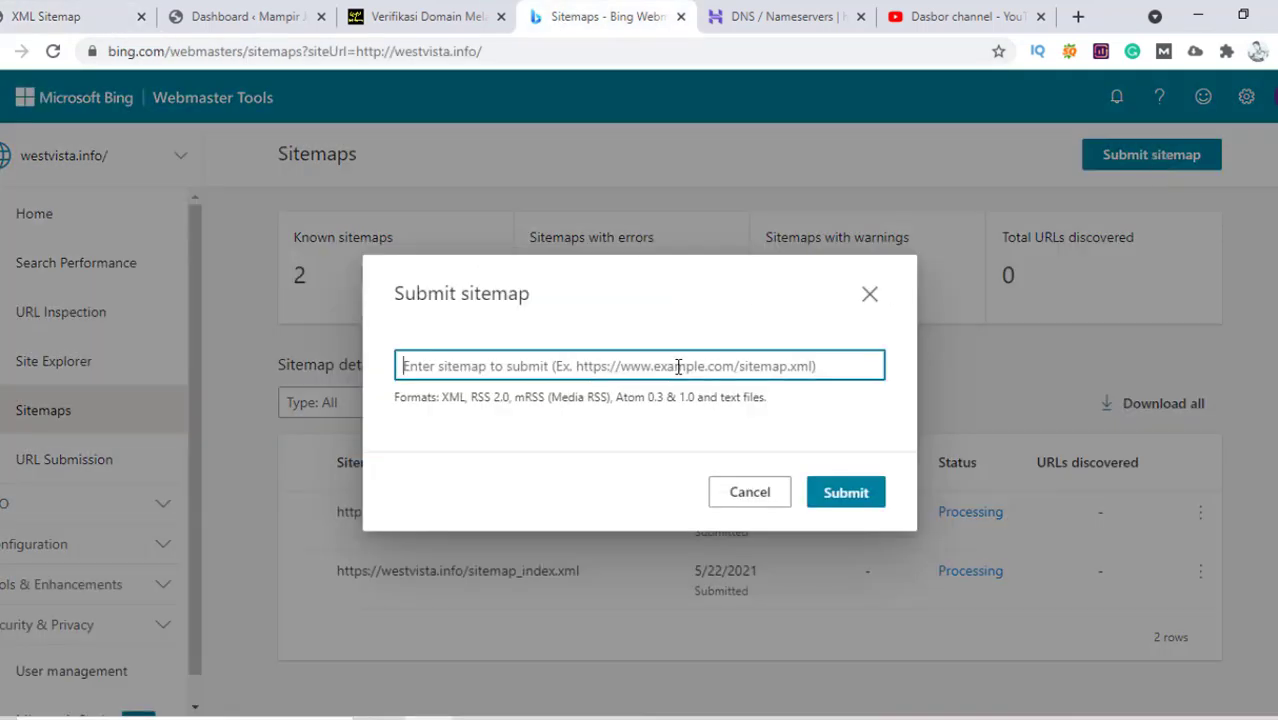
right_click(678, 366)
click(733, 438)
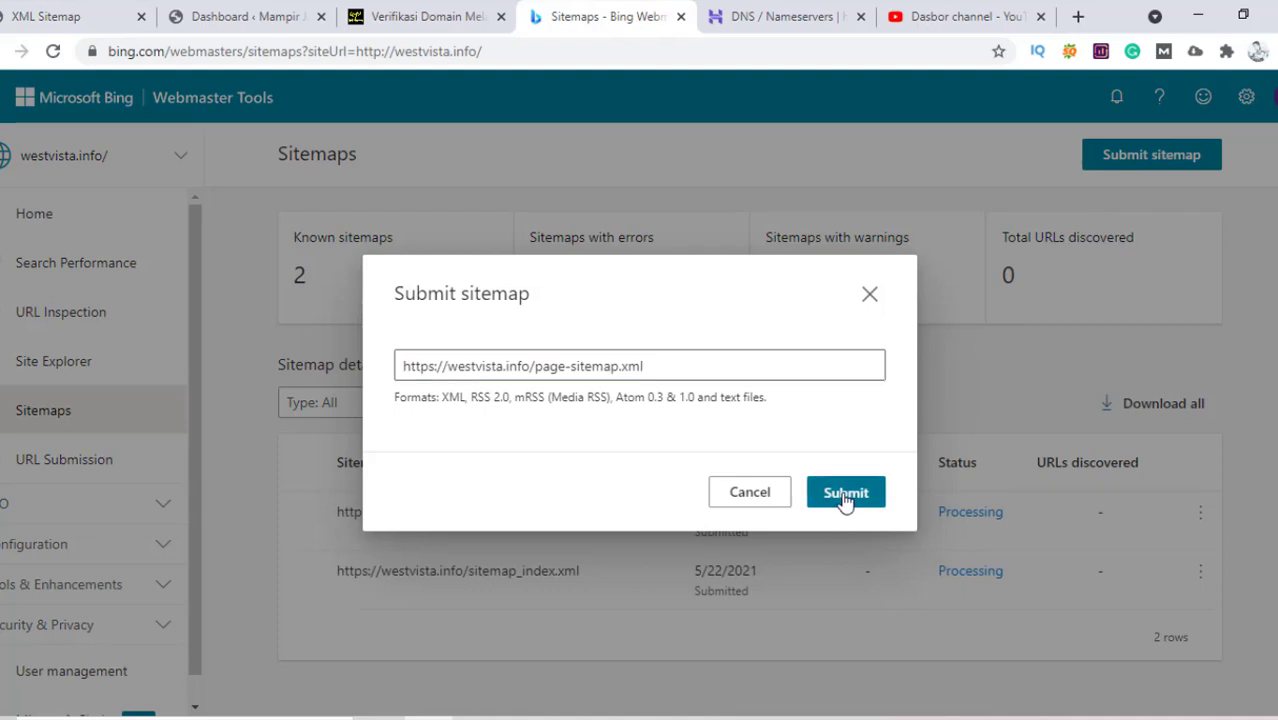
click(845, 494)
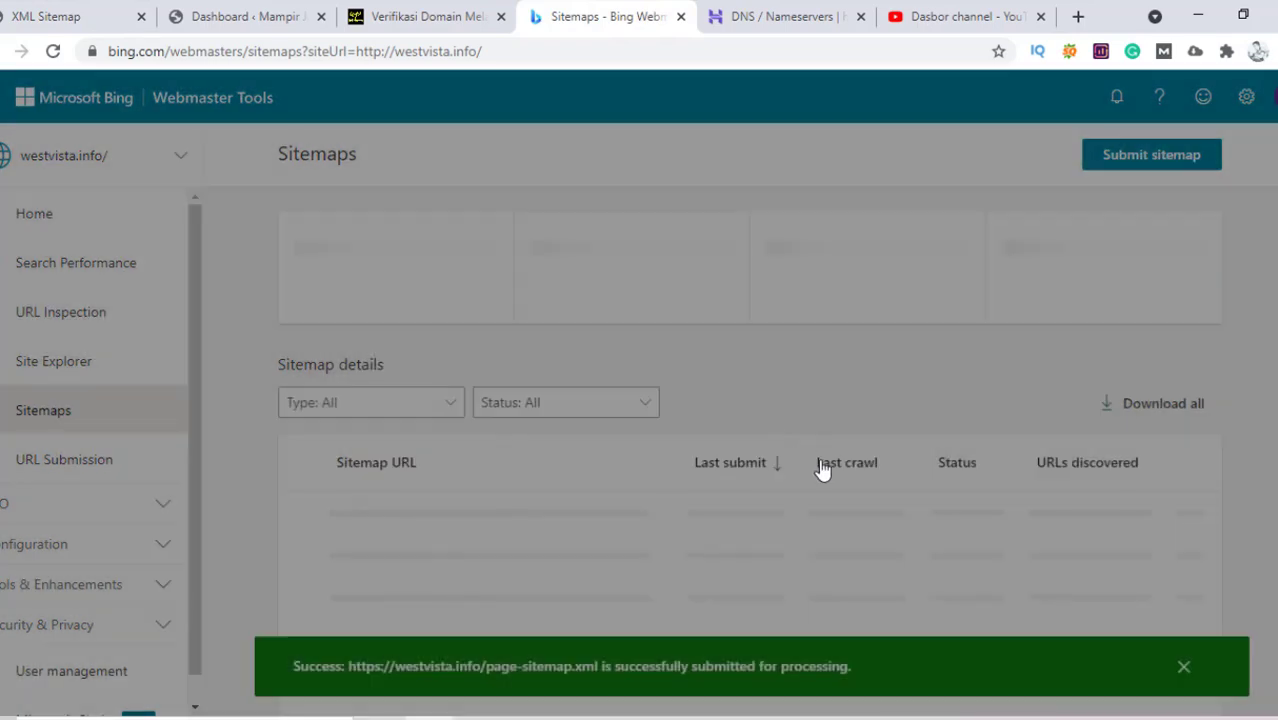
- Review the list of sitemaps submitted to Bing and return to the Hostinger DNS records of westvista.info
scroll(395, 455, down, 1)
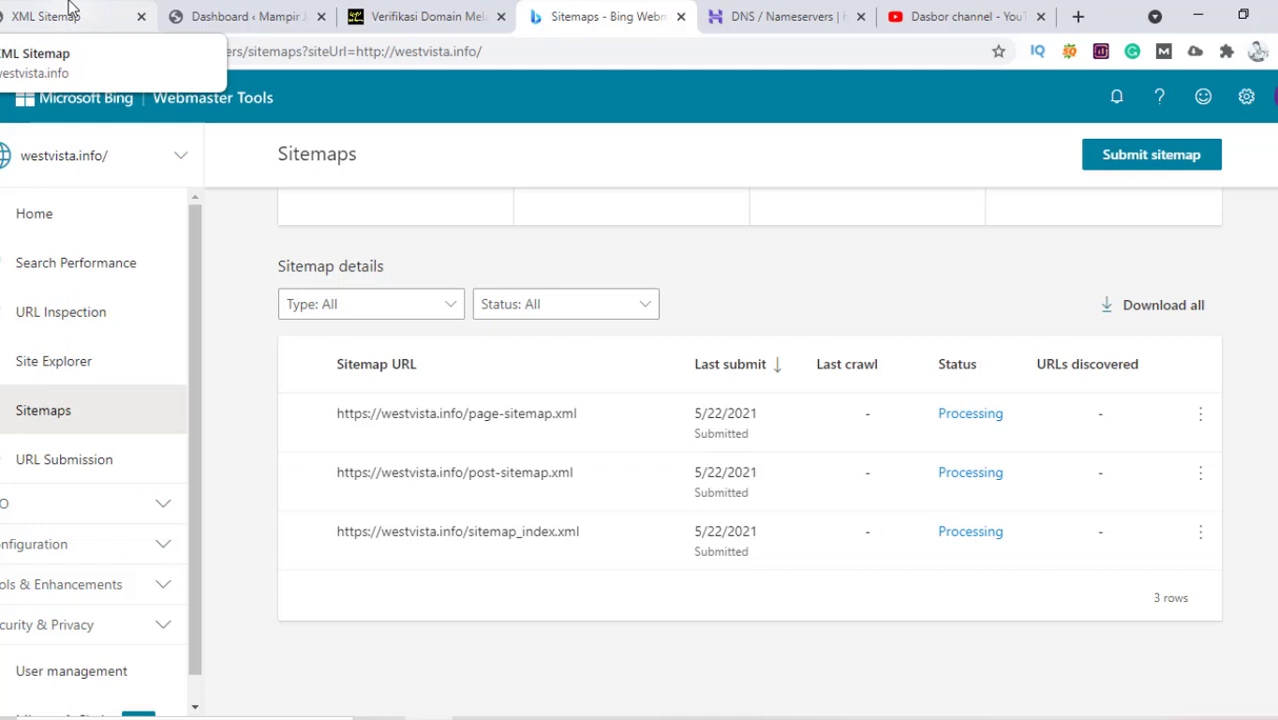
click(775, 20)
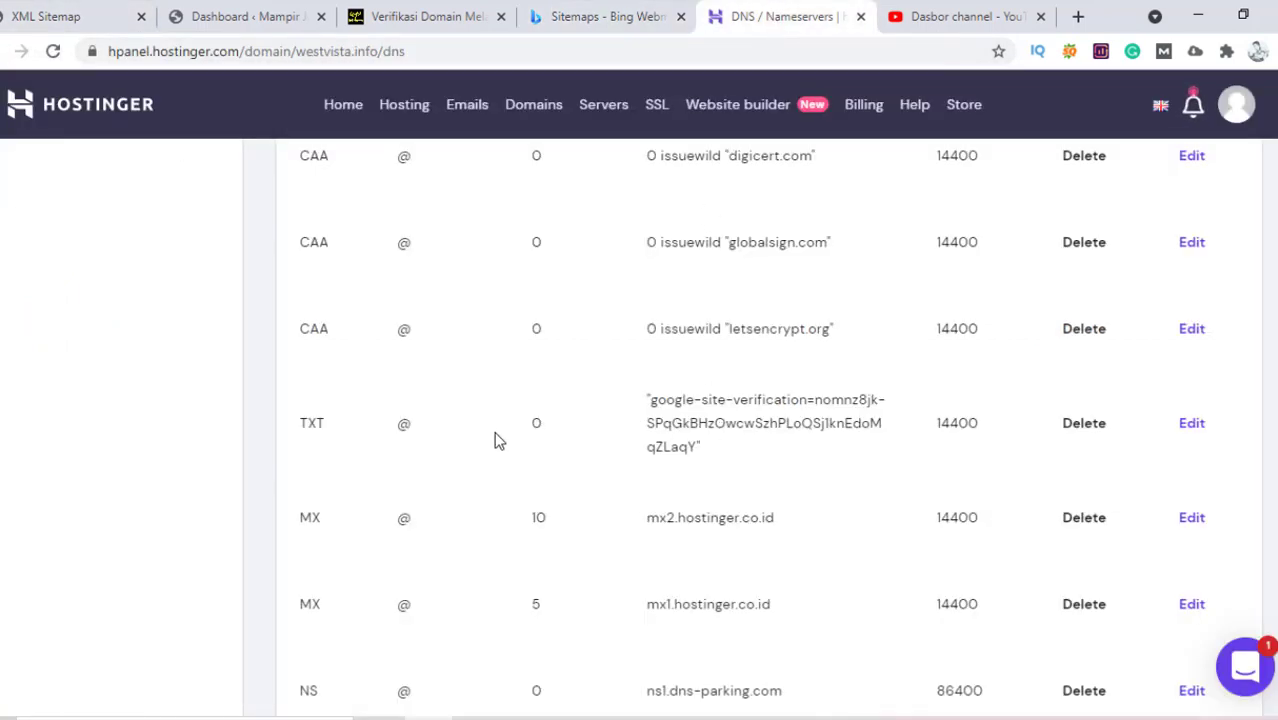